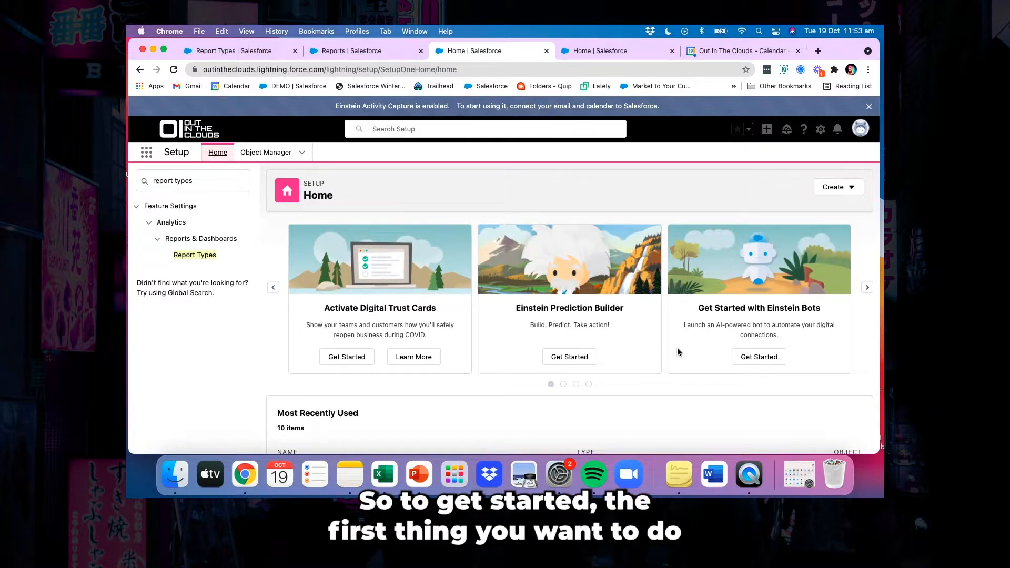
Open the Report Types page in Setup, pass its introduction and start a new custom report type
left_click(197, 180)
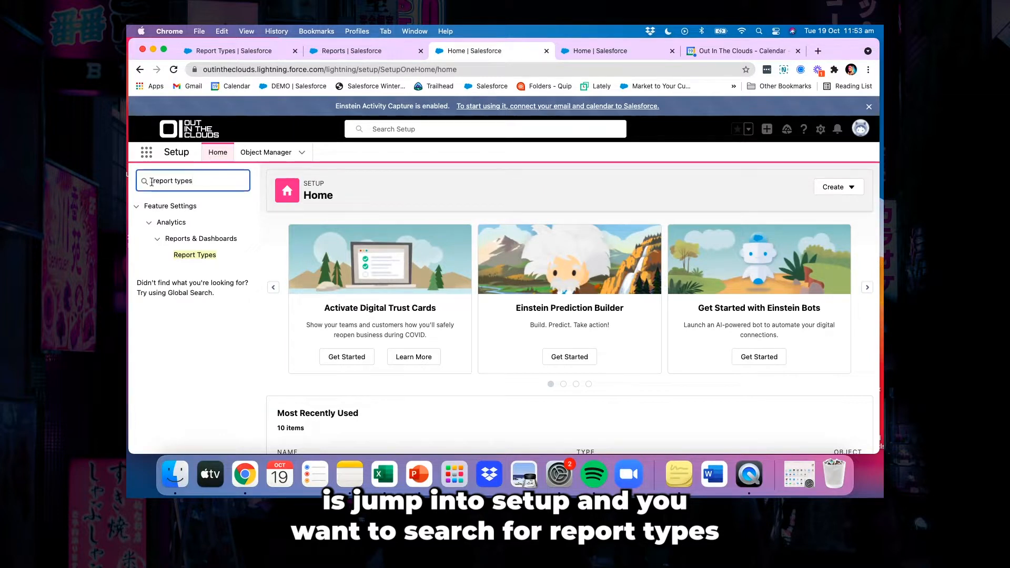
left_click(196, 255)
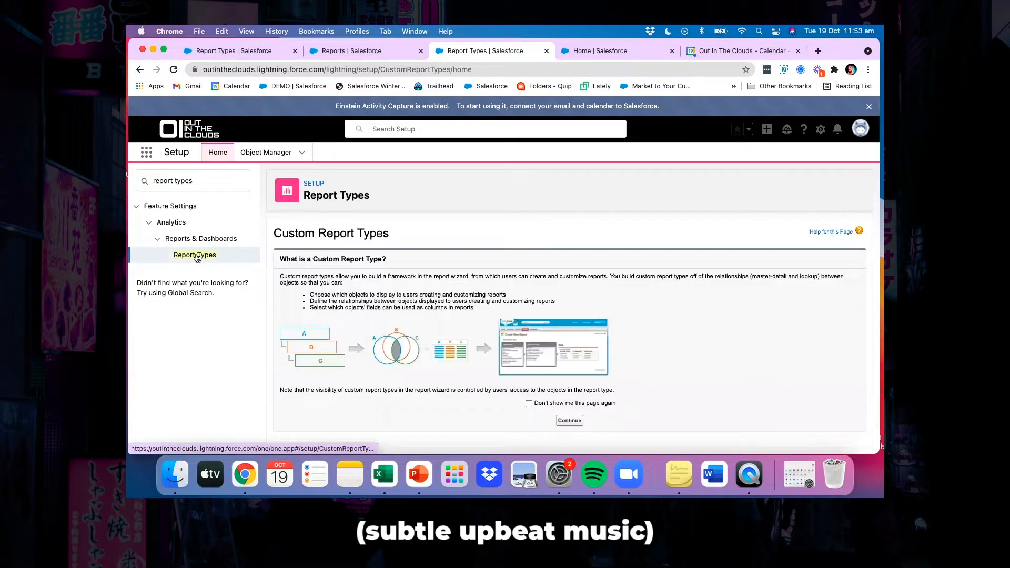
left_click(572, 421)
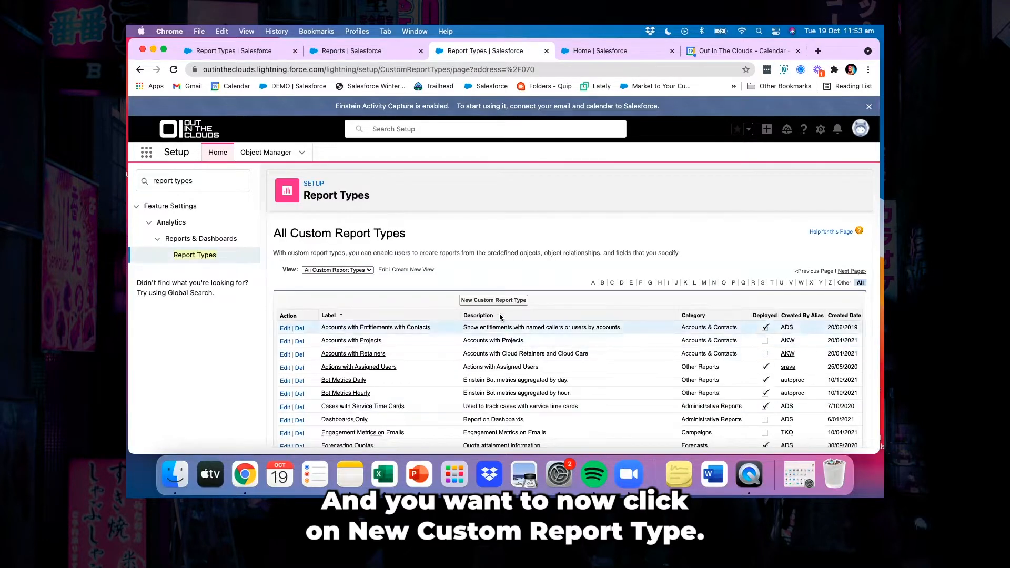
left_click(492, 300)
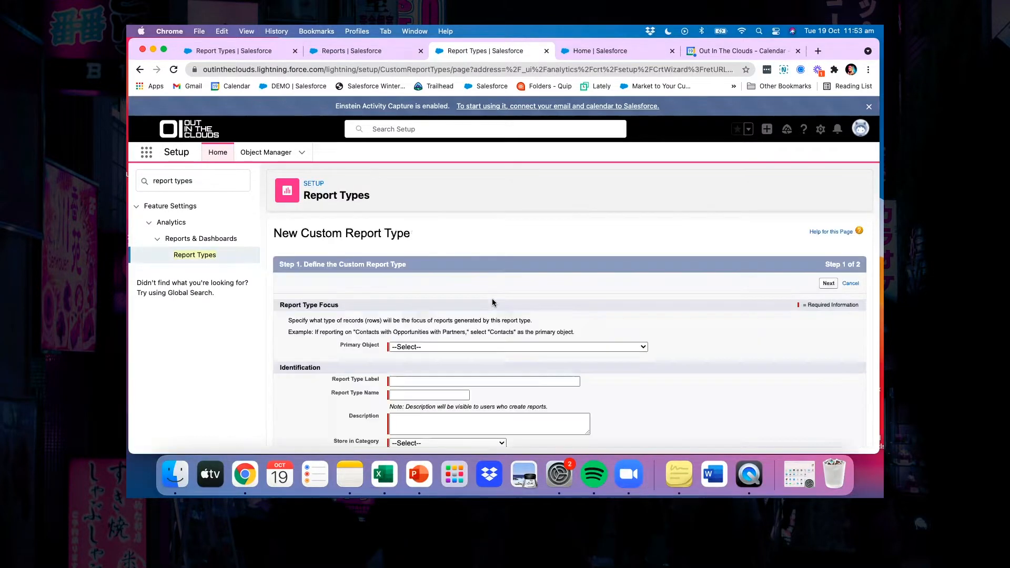
Set the primary object to Campaigns and label the report type "Engagement Metrics on Emails V2"
left_click(441, 347)
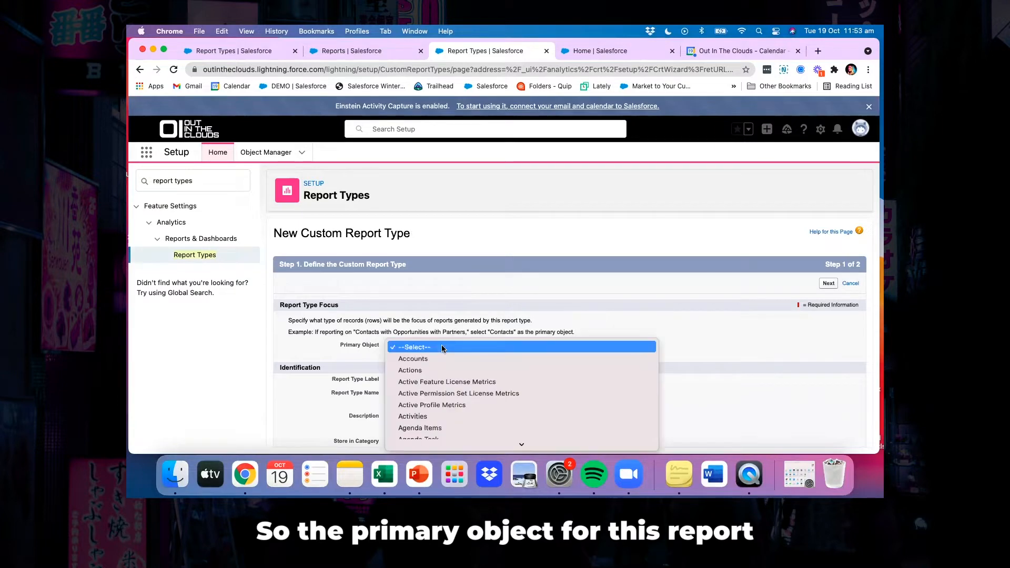
scroll(446, 392, "down", 10)
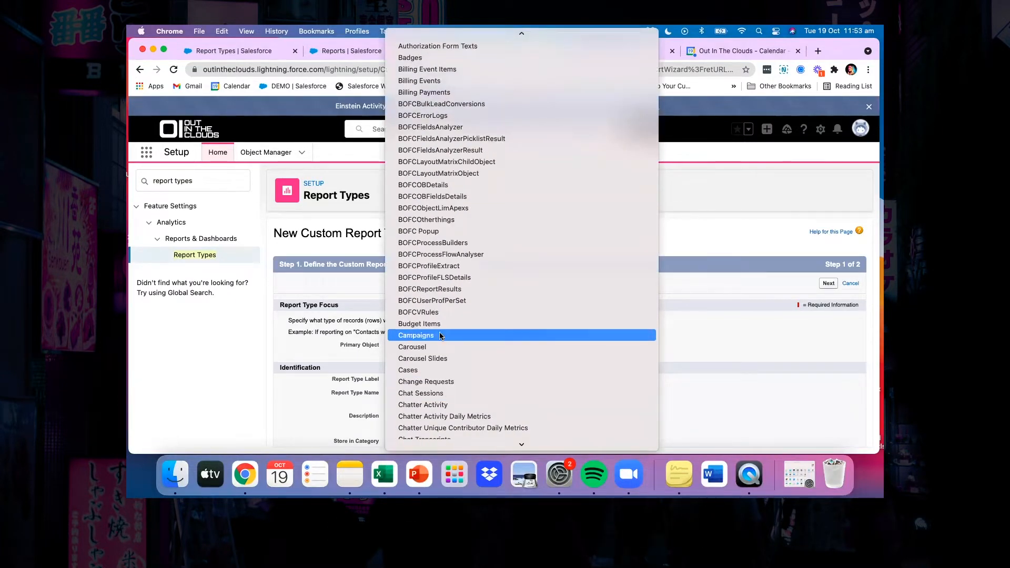
left_click(440, 335)
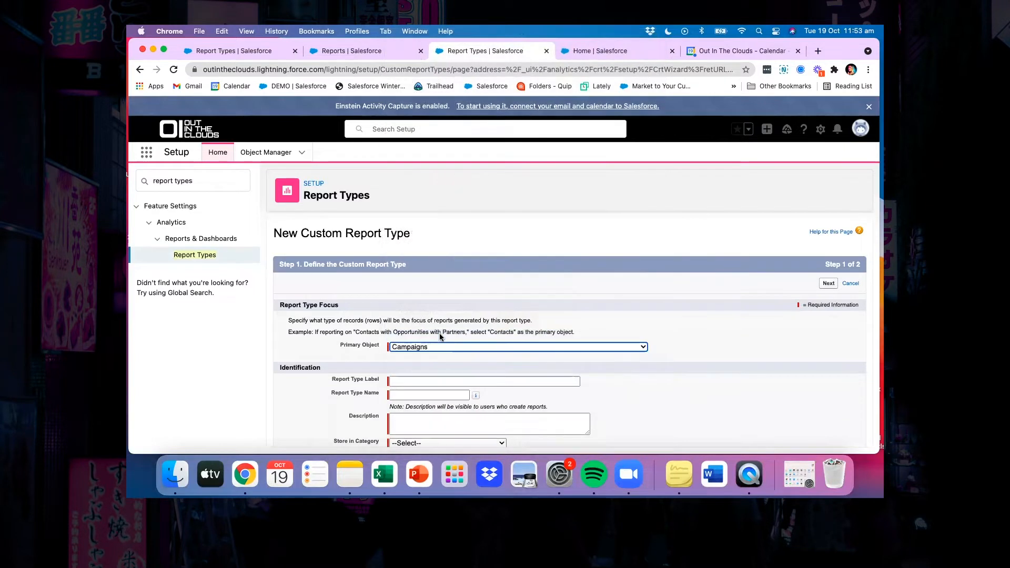
left_click(400, 380)
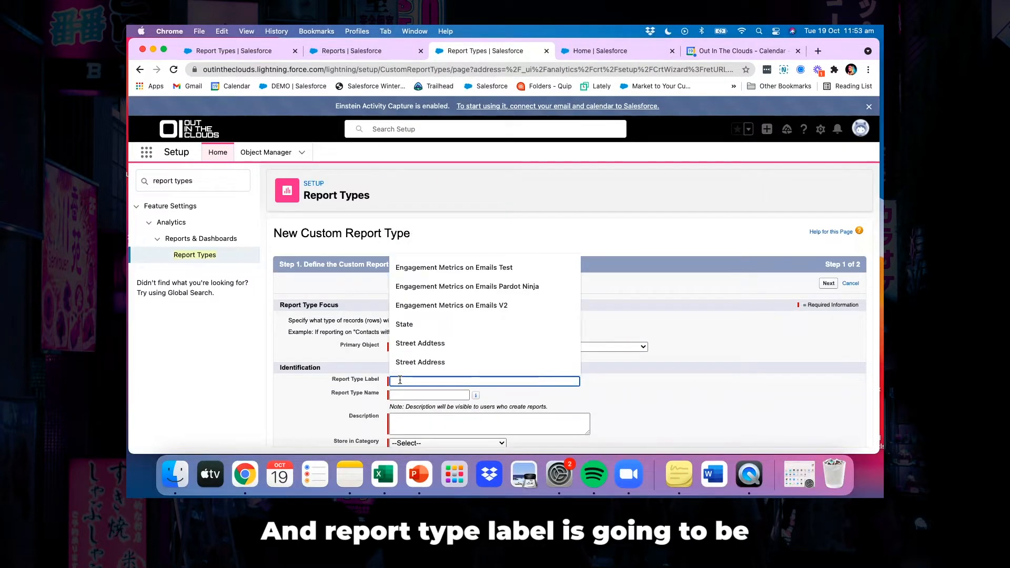
left_click(421, 307)
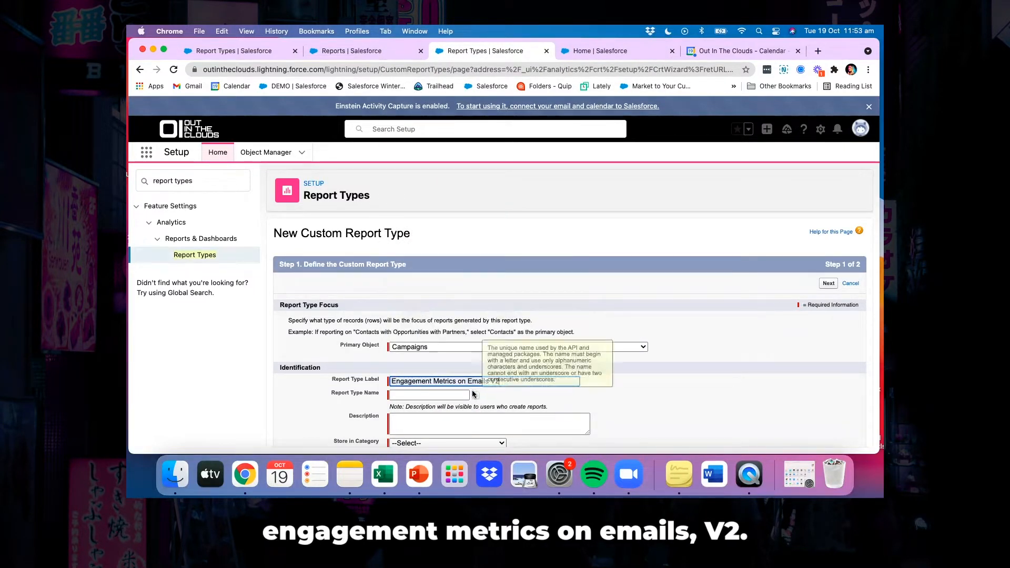
left_click(400, 395)
Enter the description "This report shows email performance and its related campaign"
left_click(402, 425)
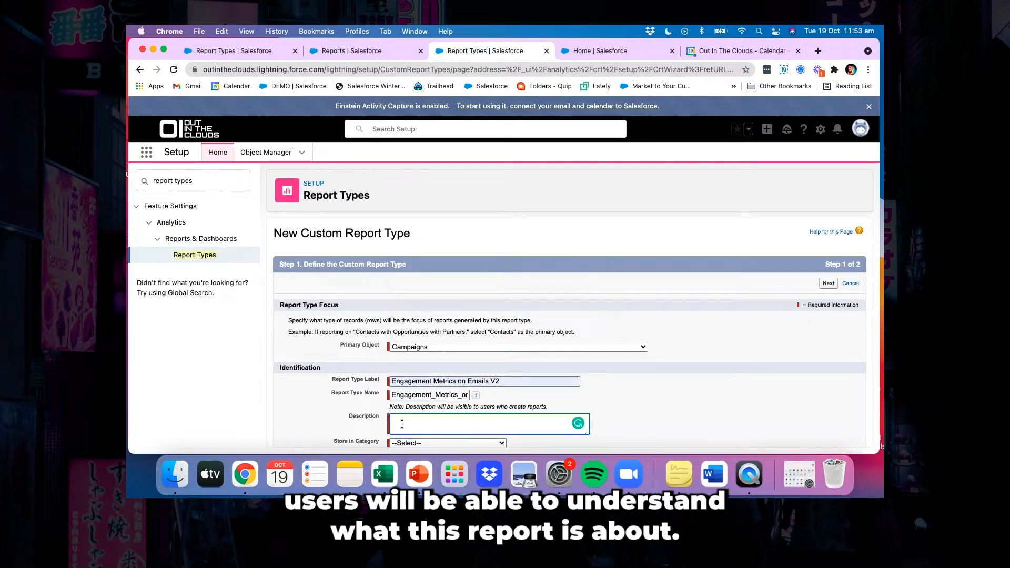
type("Th")
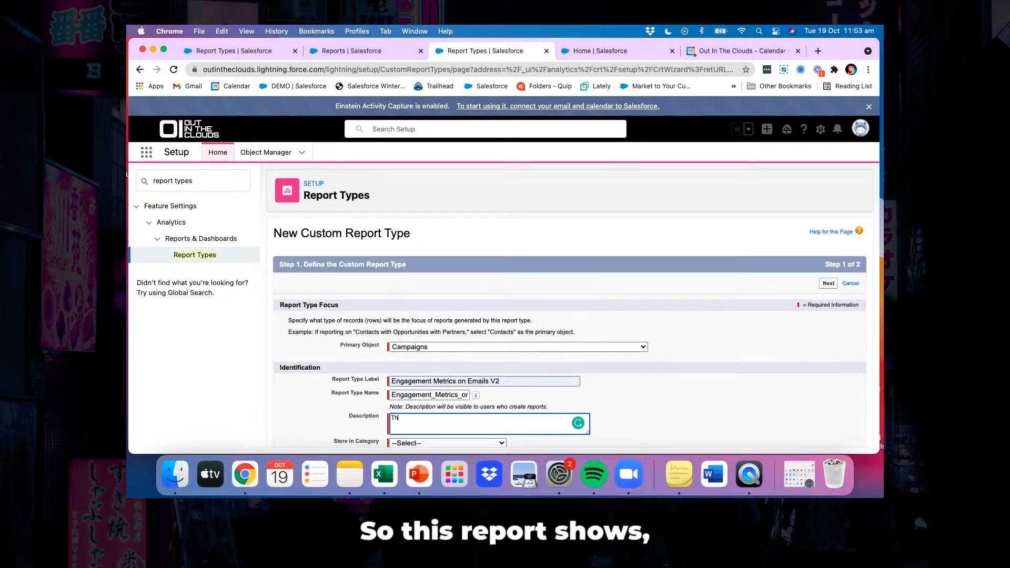
type("is report shows email p")
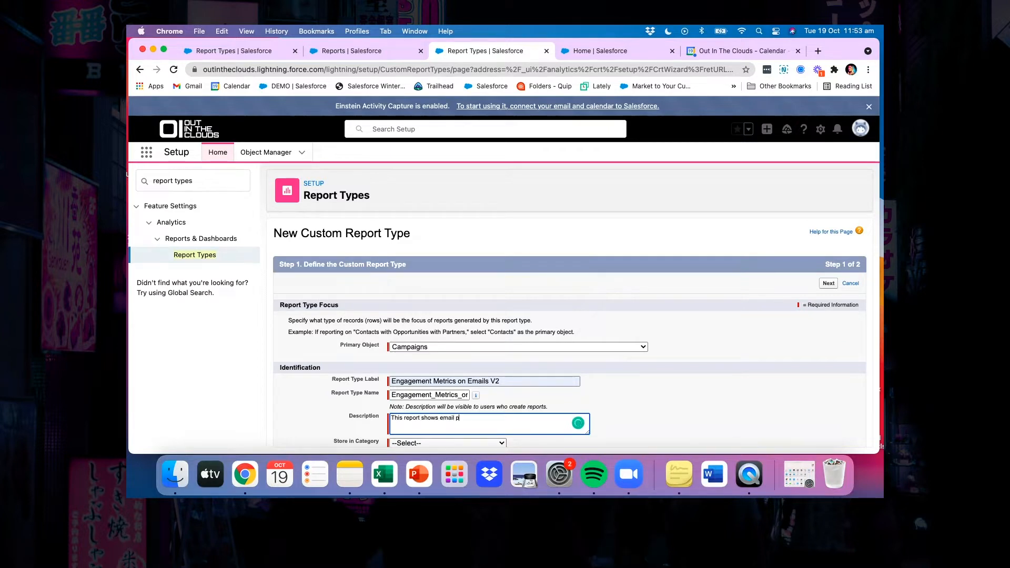
type("erformance ")
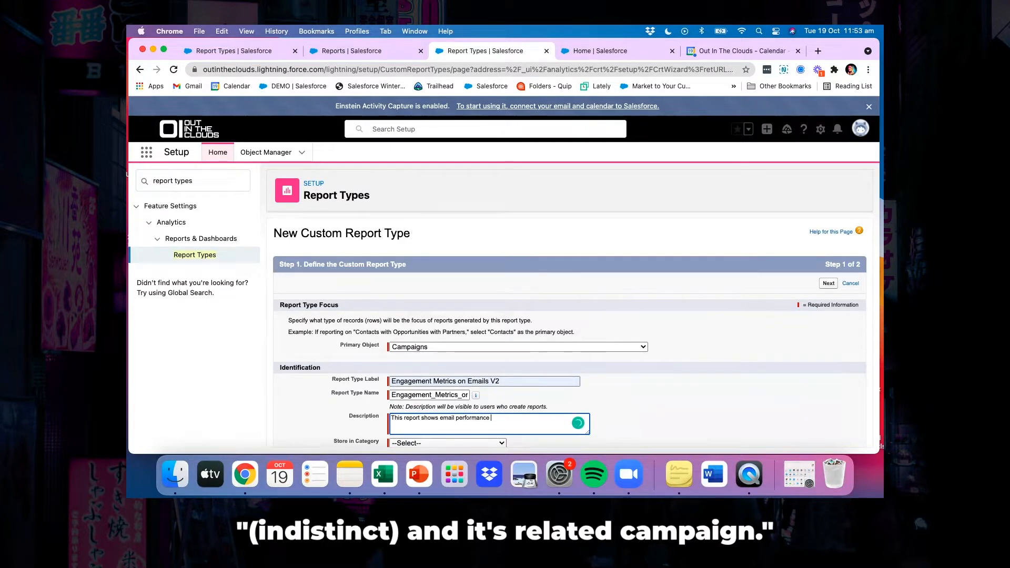
type("and its related")
type(" cmp")
type("ampaign")
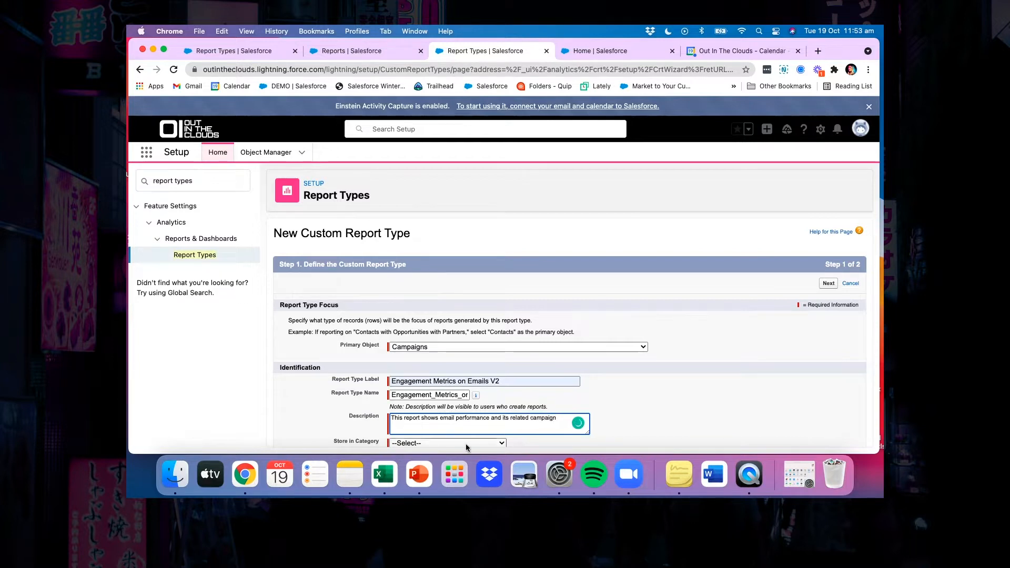
Store the report type in the Campaigns category with Deployed status and continue to the record set definition
scroll(465, 444, "down", 2)
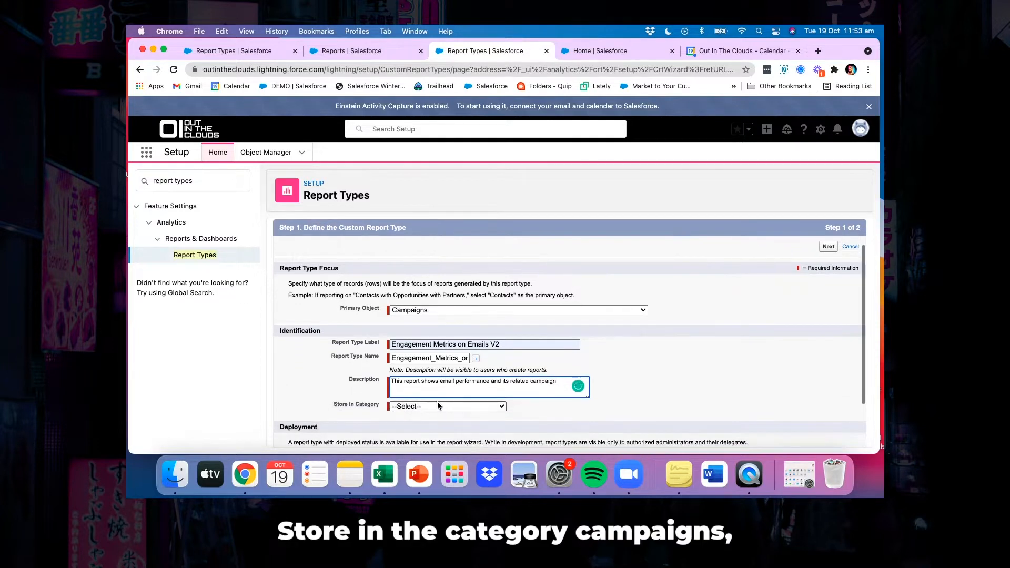
left_click(437, 405)
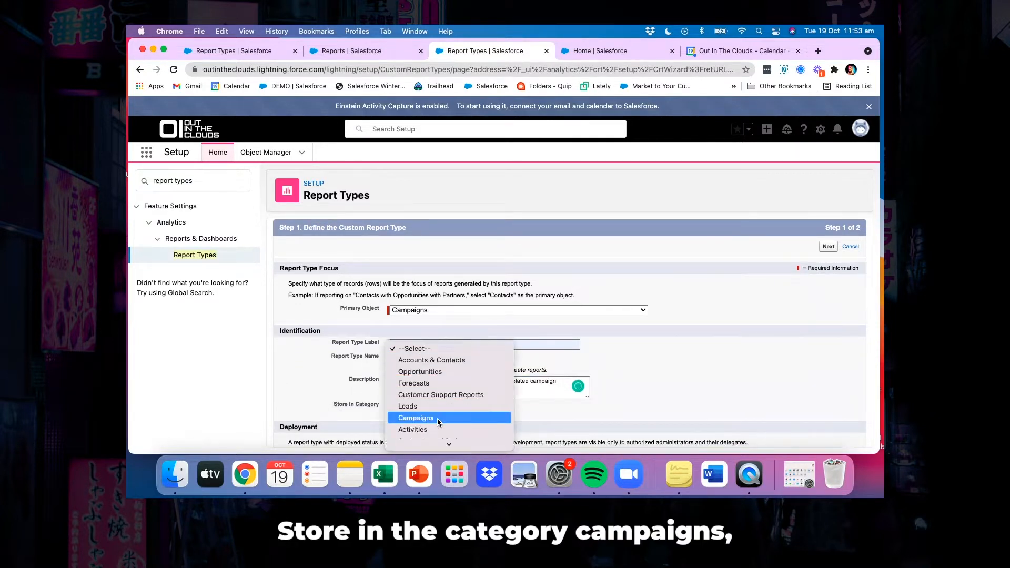
left_click(435, 406)
scroll(500, 391, "down", 3)
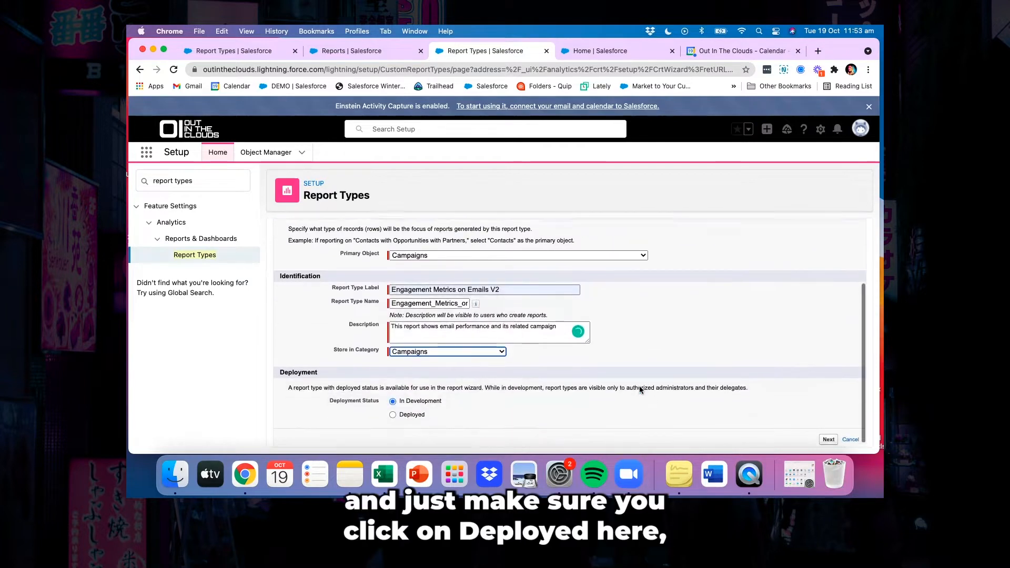
left_click(393, 410)
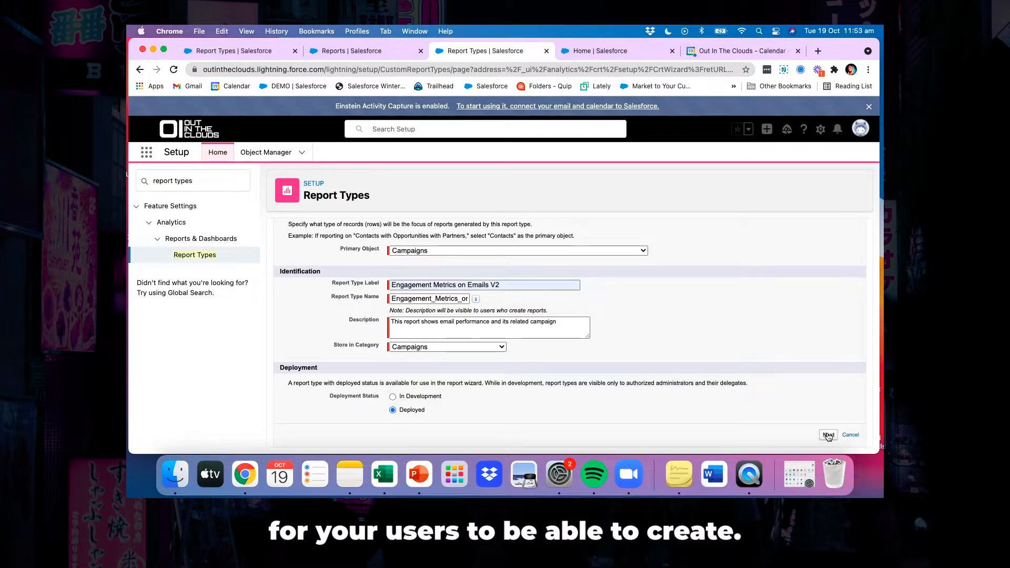
left_click(828, 435)
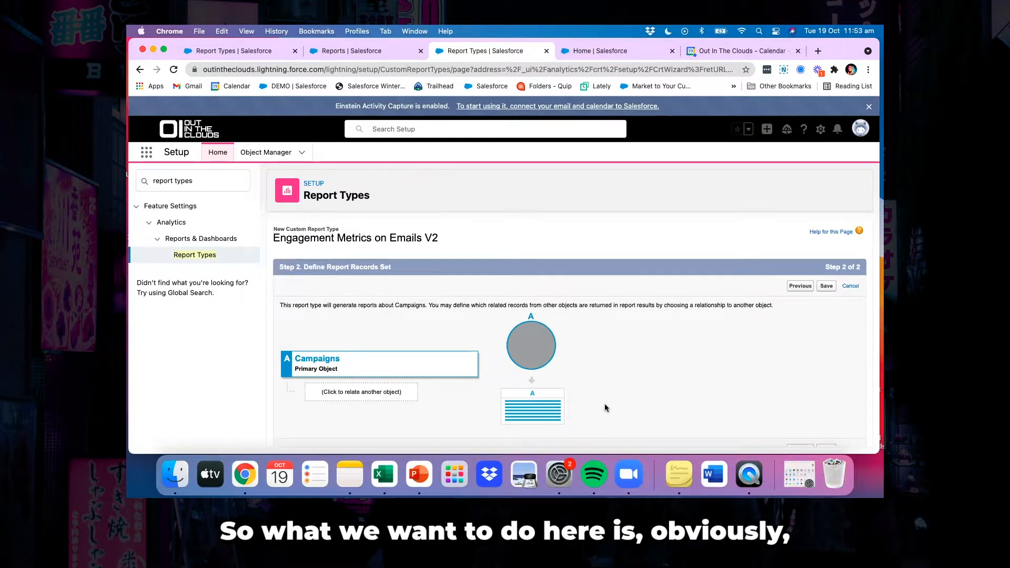
Relate List Emails to the Campaigns primary object and save the report type
left_click(353, 394)
left_click(405, 377)
left_click(347, 327)
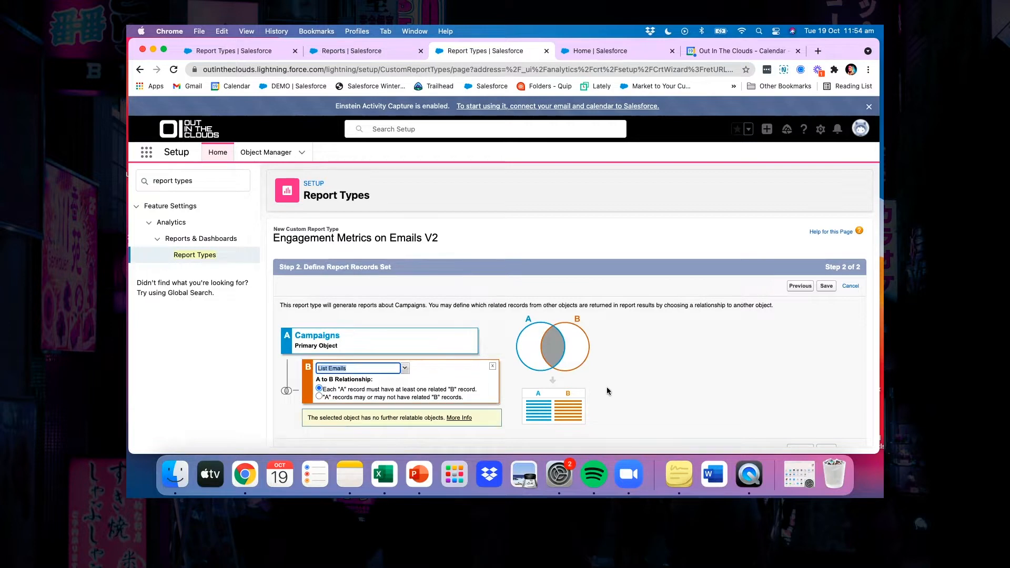
scroll(611, 395, "down", 1)
left_click(824, 435)
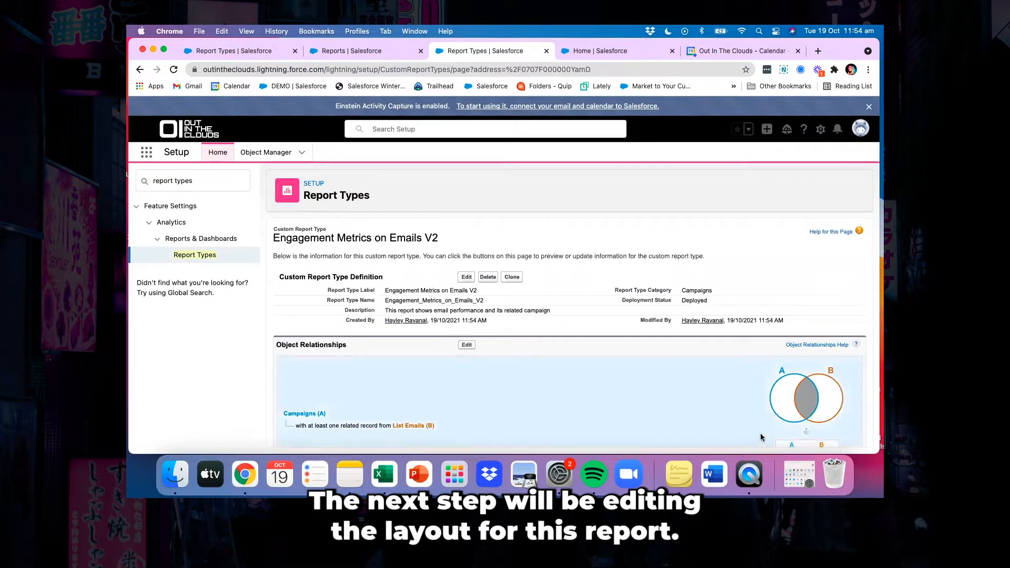
Open the field layout of the Engagement Metrics on Emails V2 report type for editing
scroll(695, 396, "down", 5)
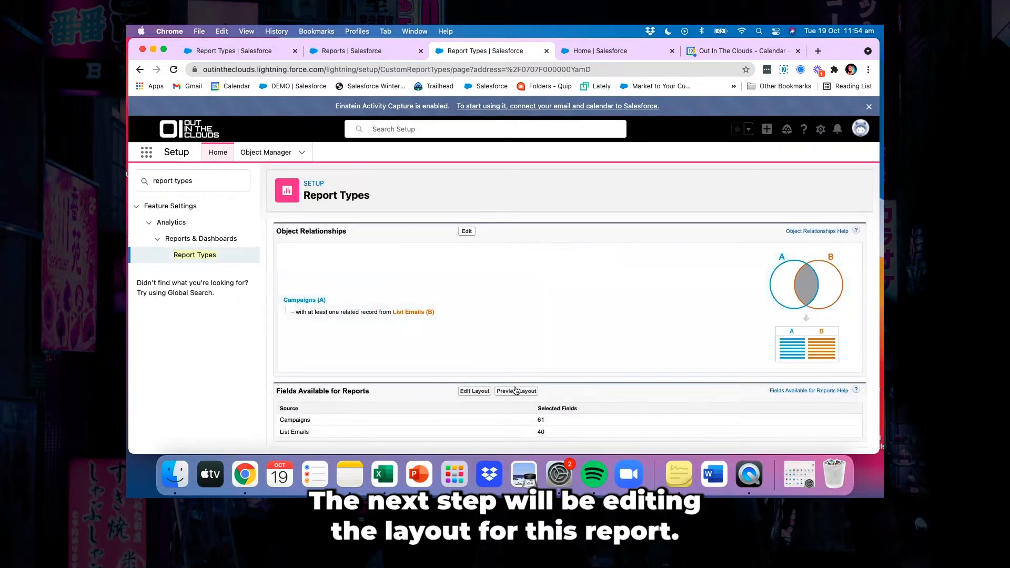
left_click(472, 392)
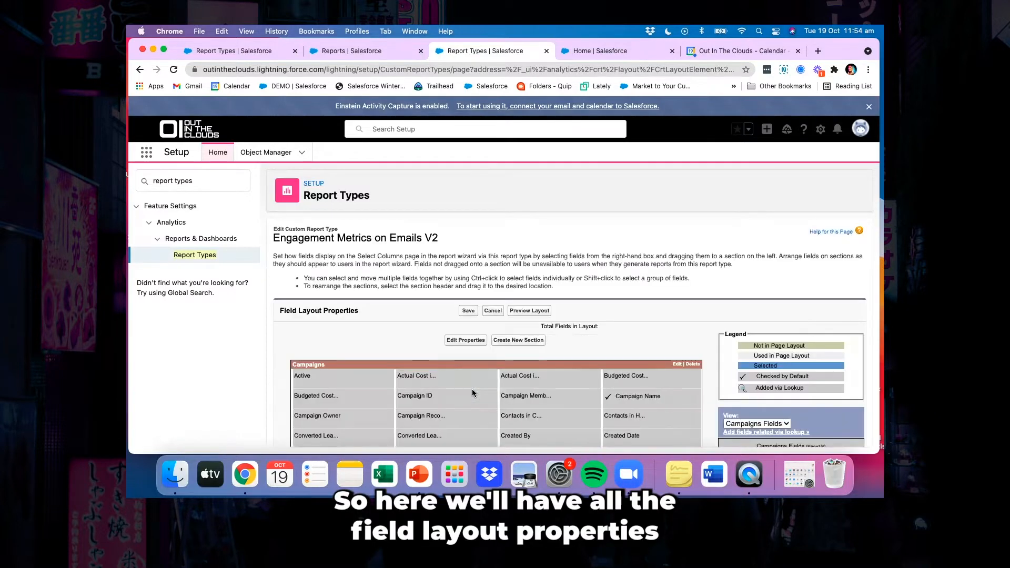
Examine the Campaigns and List Emails sections of the layout for available fields and those checked by default
scroll(472, 390, "down", 5)
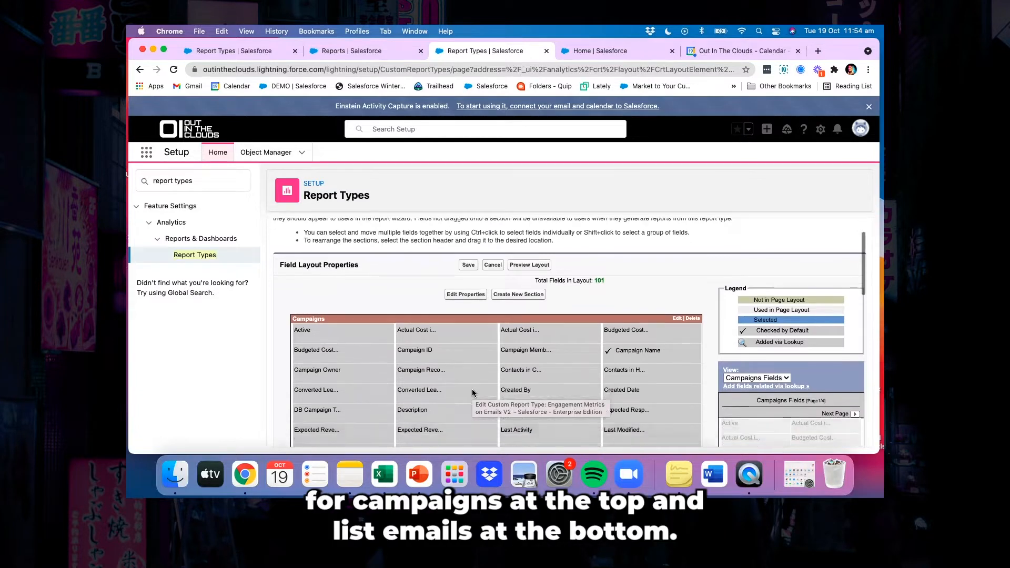
scroll(473, 392, "down", 10)
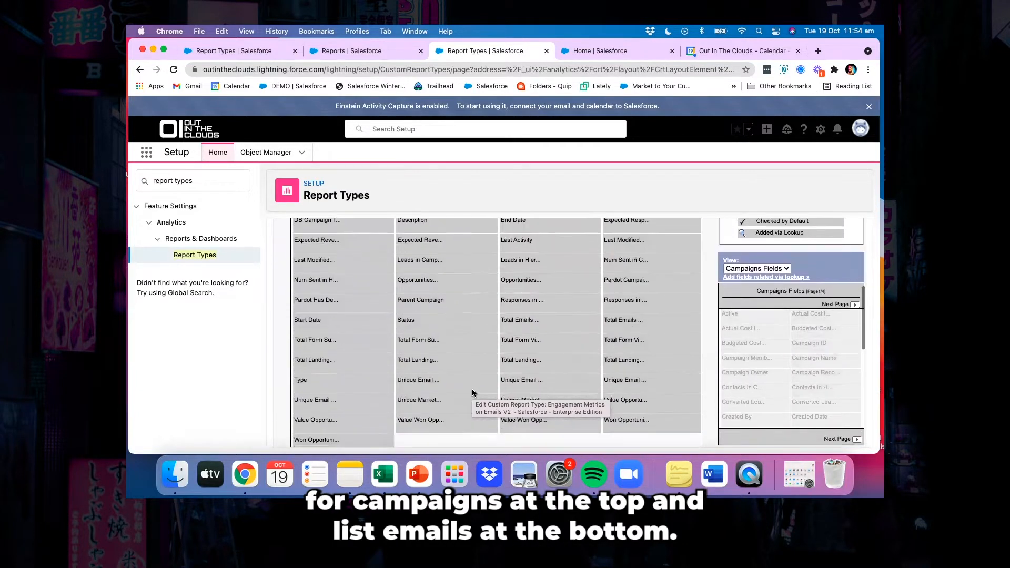
scroll(472, 392, "down", 3)
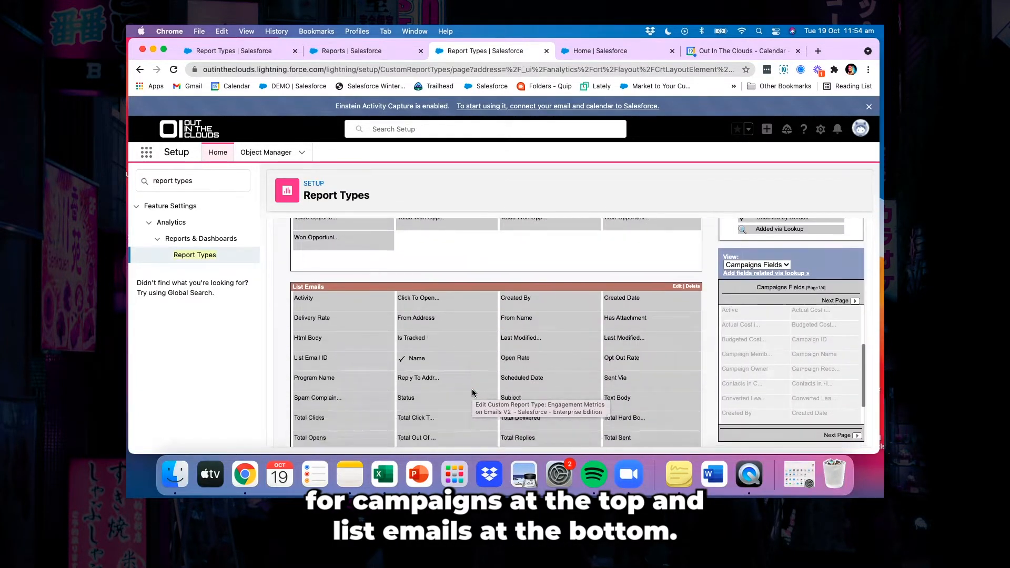
scroll(472, 392, "up", 6)
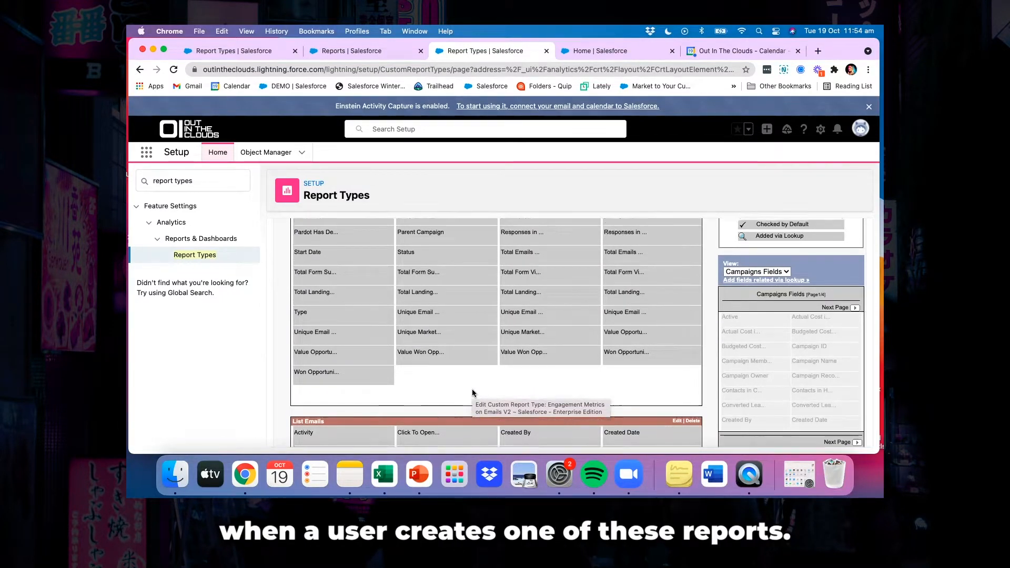
scroll(473, 392, "up", 2)
scroll(471, 392, "up", 2)
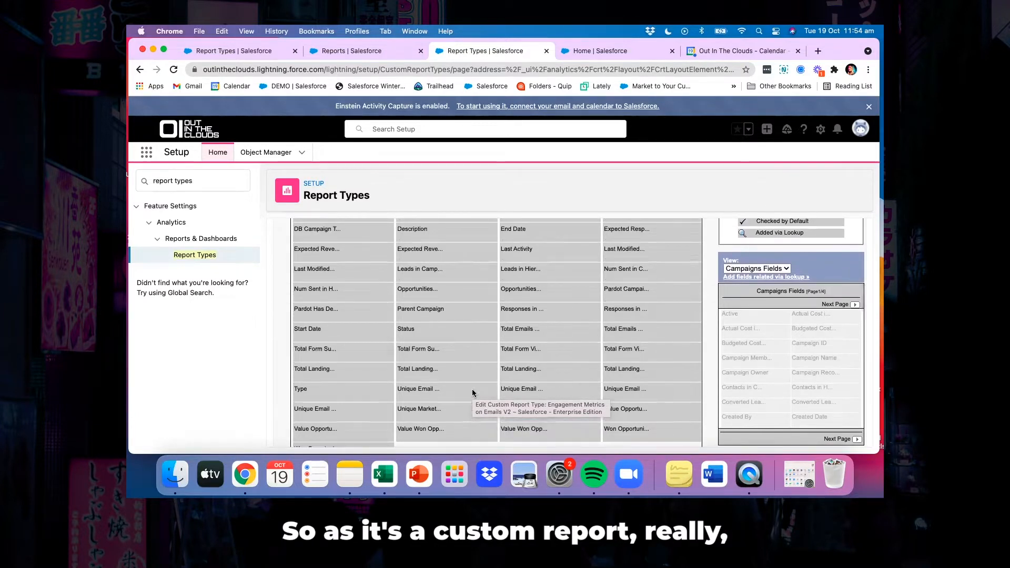
scroll(472, 392, "down", 4)
scroll(472, 392, "down", 5)
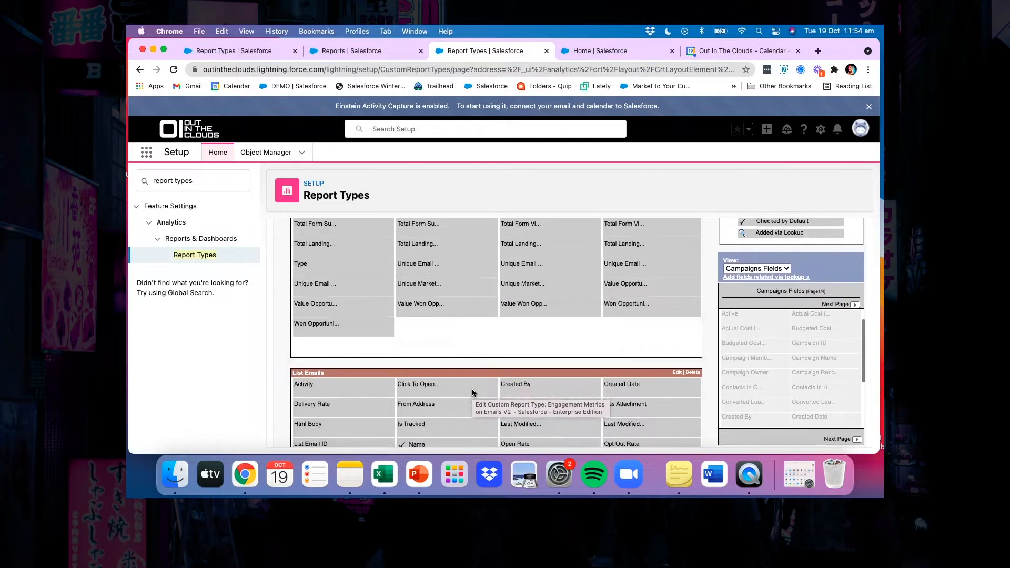
scroll(472, 391, "down", 1)
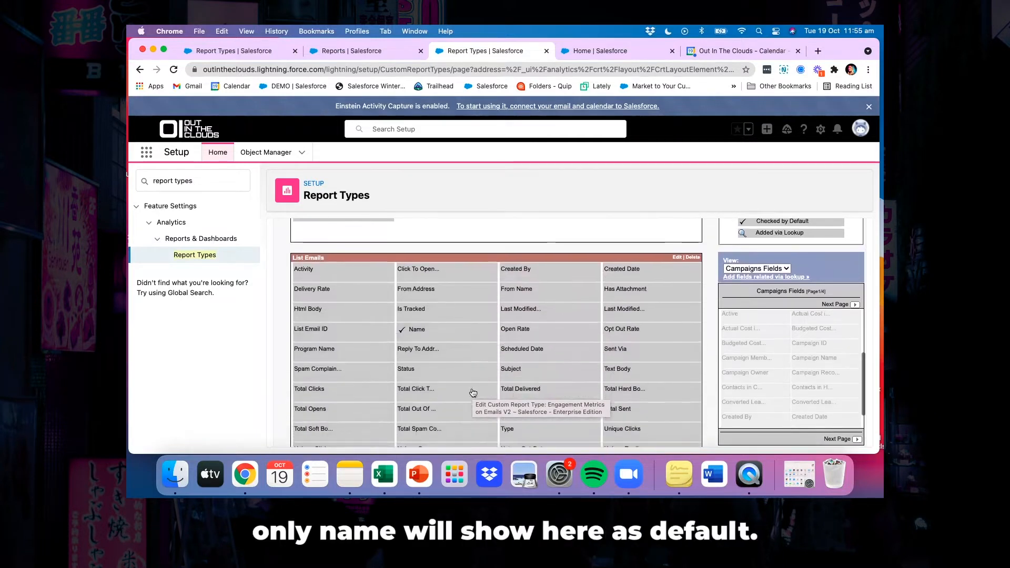
mouse_move(429, 339)
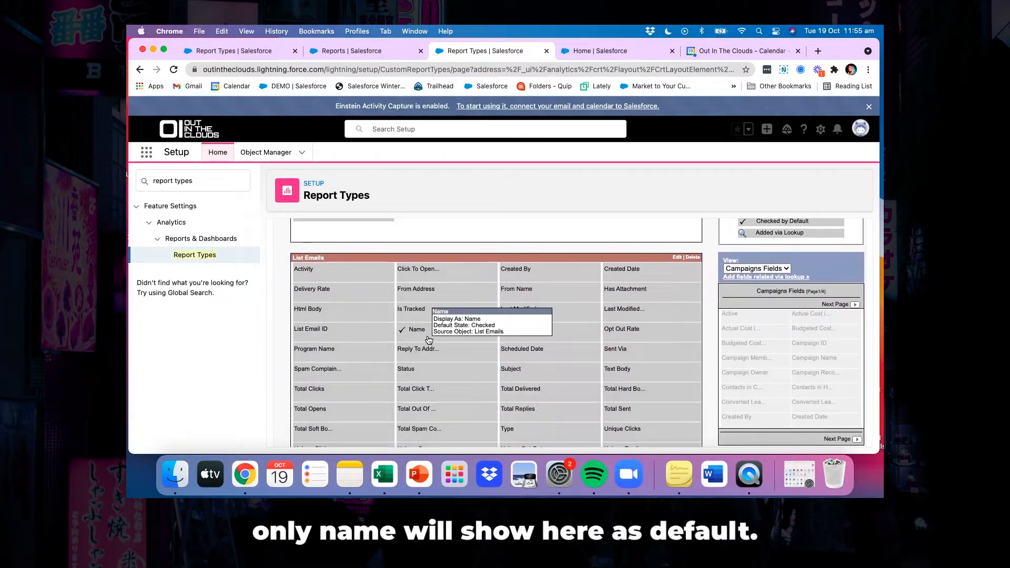
scroll(419, 337, "down", 1)
scroll(419, 337, "down", 1)
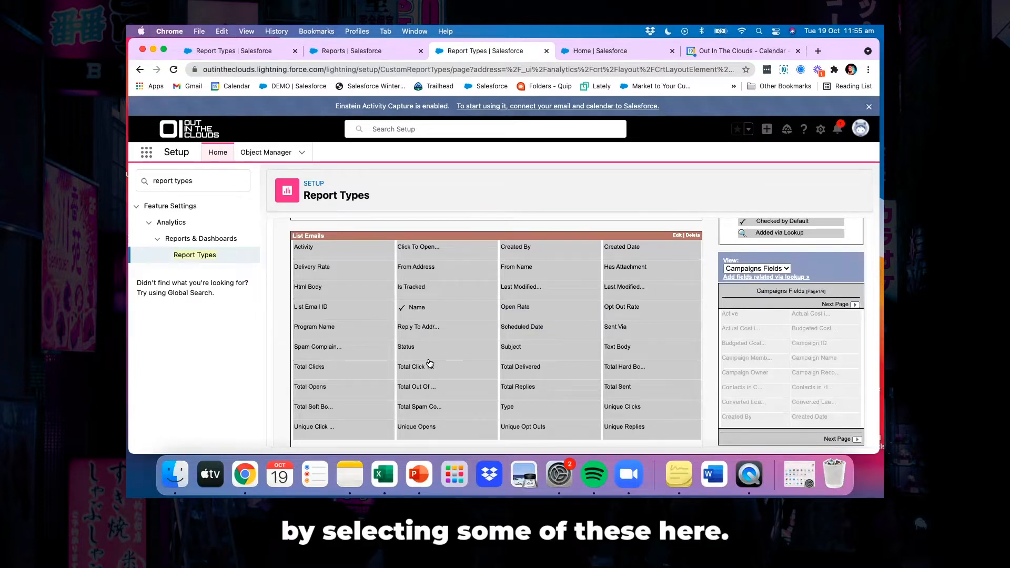
Make the Click To Open Ratio field of List Emails checked by default
double_click(421, 248)
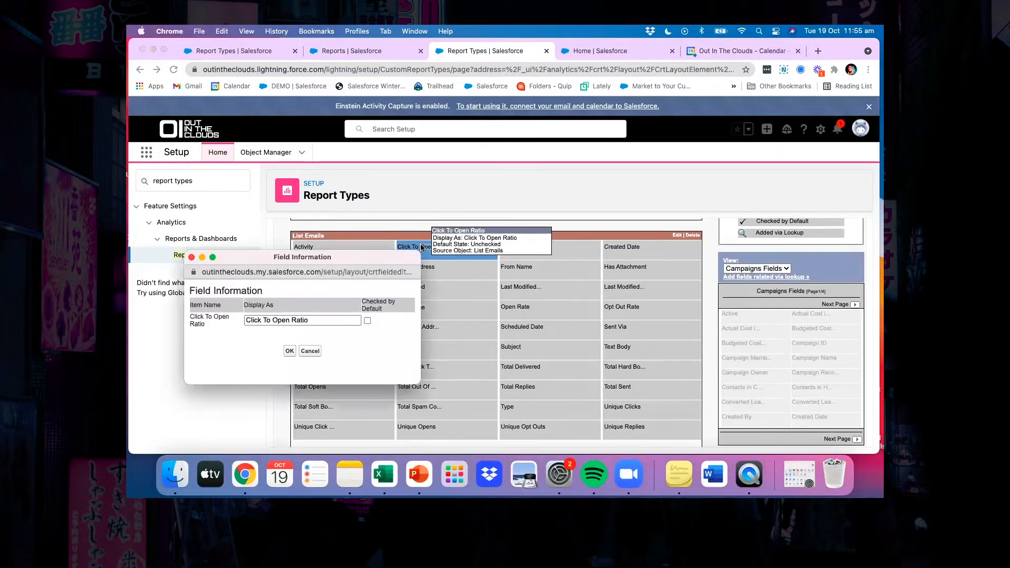
left_click(367, 319)
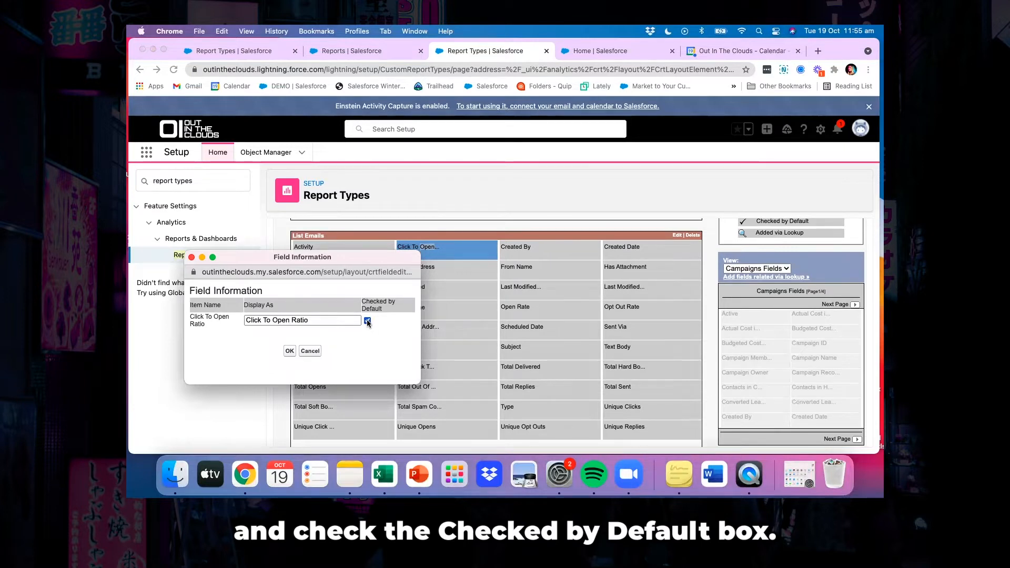
left_click(289, 351)
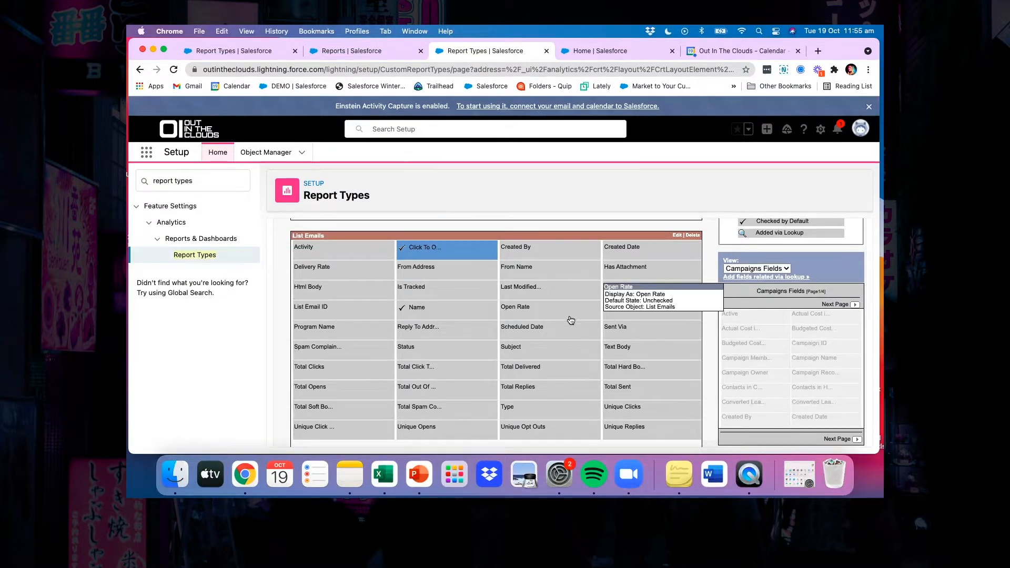
Make the Subject and Total Opens fields of List Emails checked by default
double_click(514, 348)
left_click(452, 381)
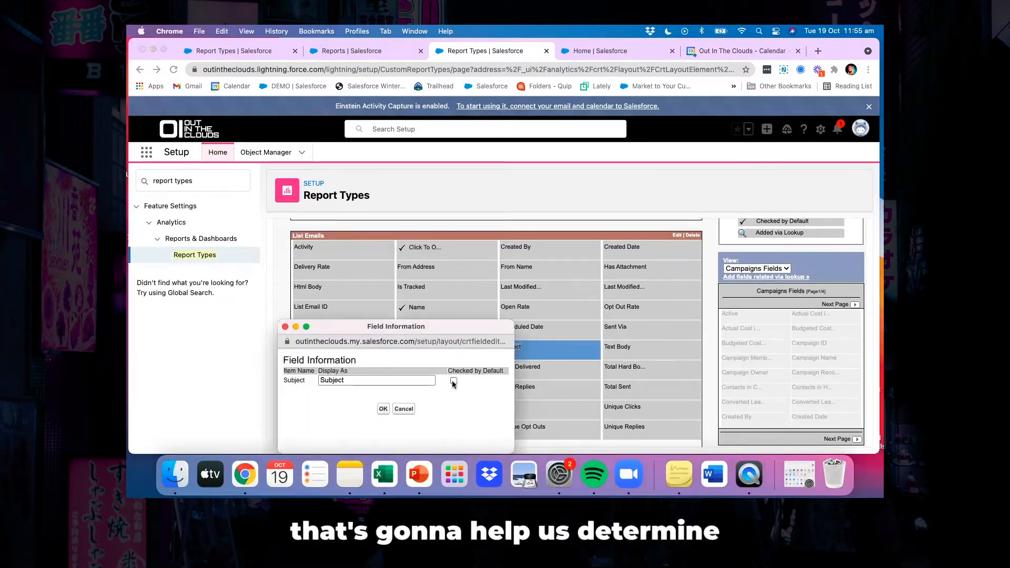
left_click(383, 410)
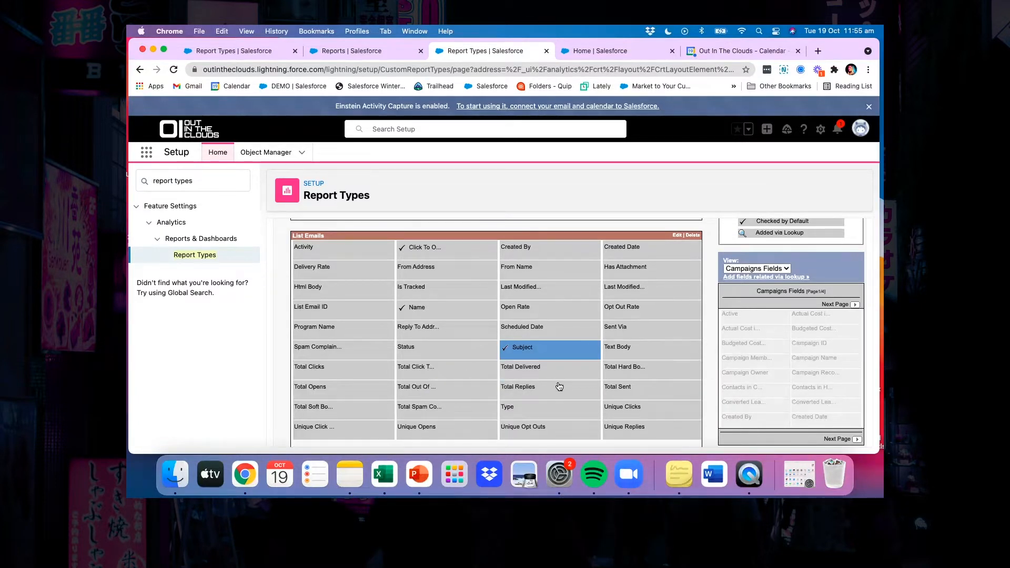
left_click(369, 393)
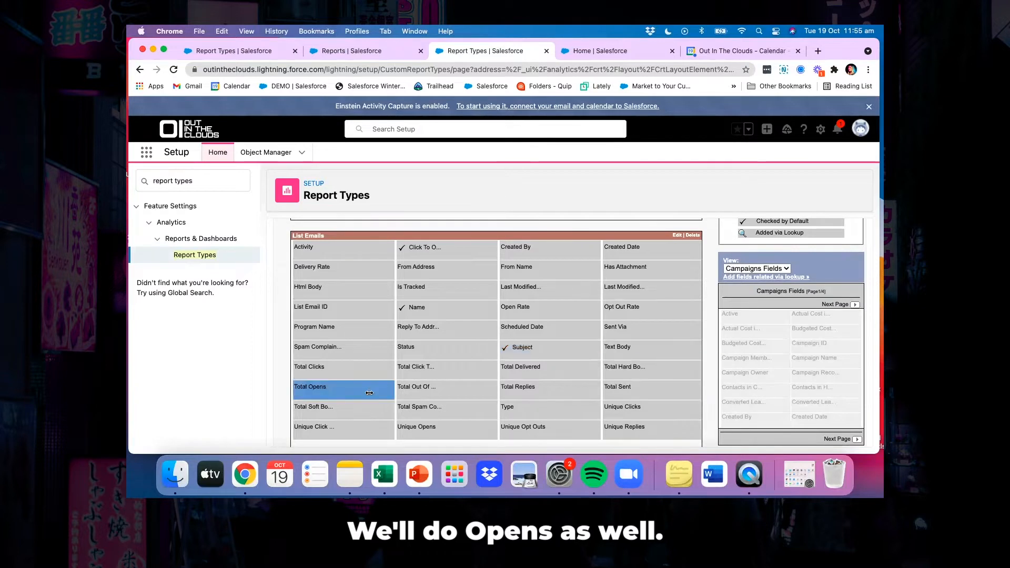
double_click(370, 393)
left_click(309, 381)
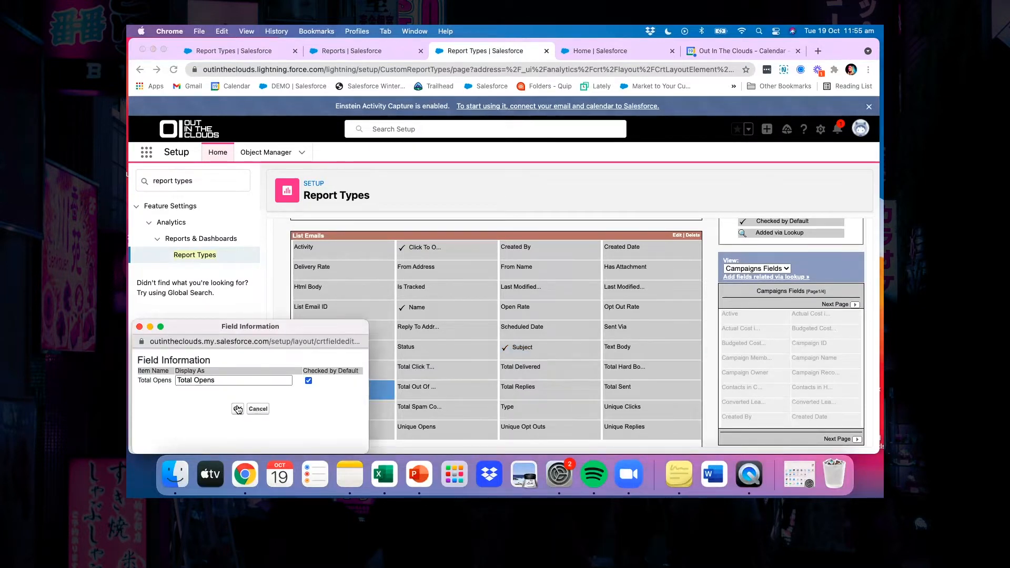
left_click(237, 409)
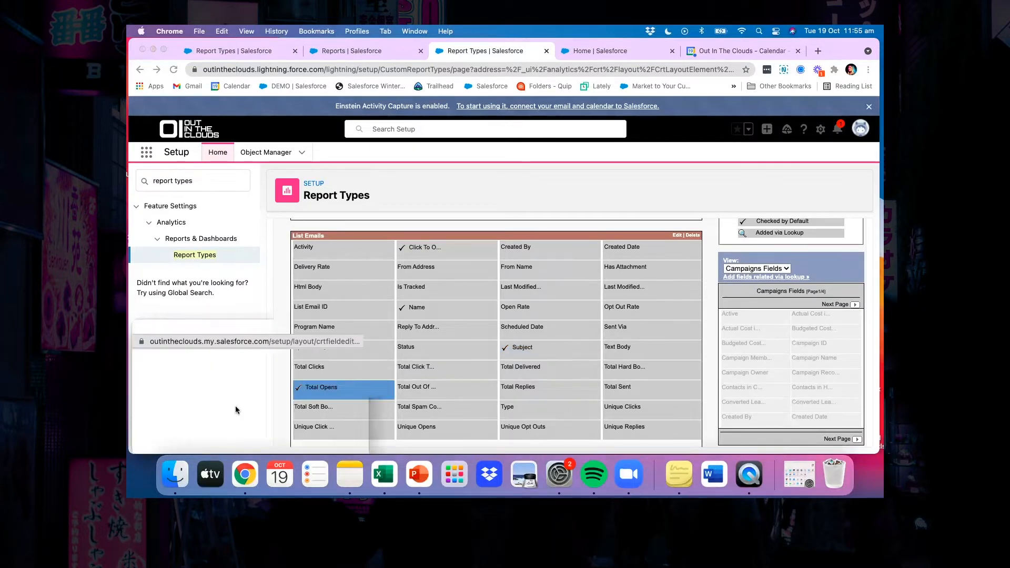
Make the Unique Click Through Rate and Unique Opens fields of List Emails checked by default
double_click(340, 437)
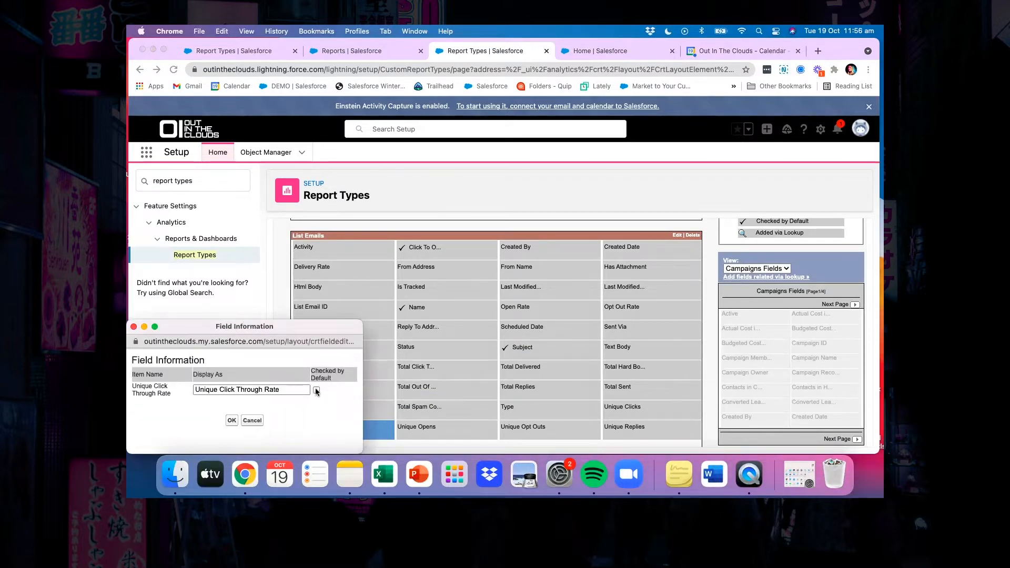
left_click(315, 390)
left_click(231, 420)
left_click(456, 430)
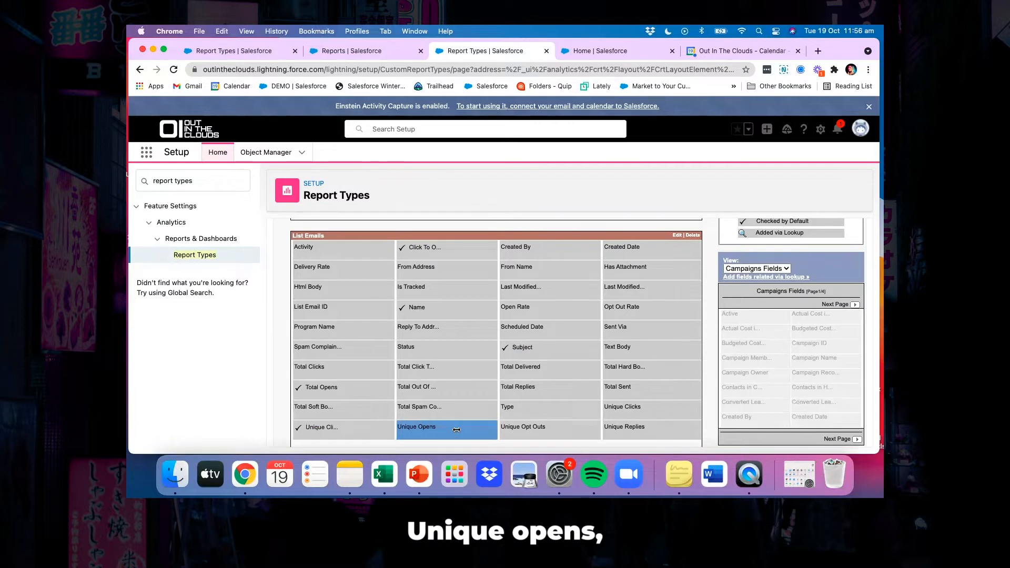
left_click(397, 381)
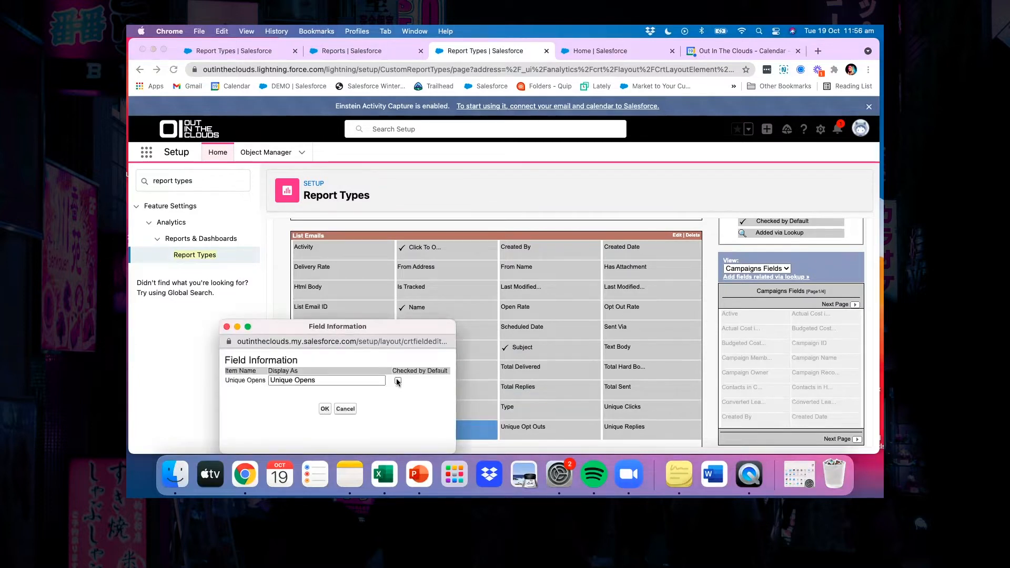
left_click(324, 409)
Make the Unique Clicks and Type fields of List Emails checked by default
left_click(619, 407)
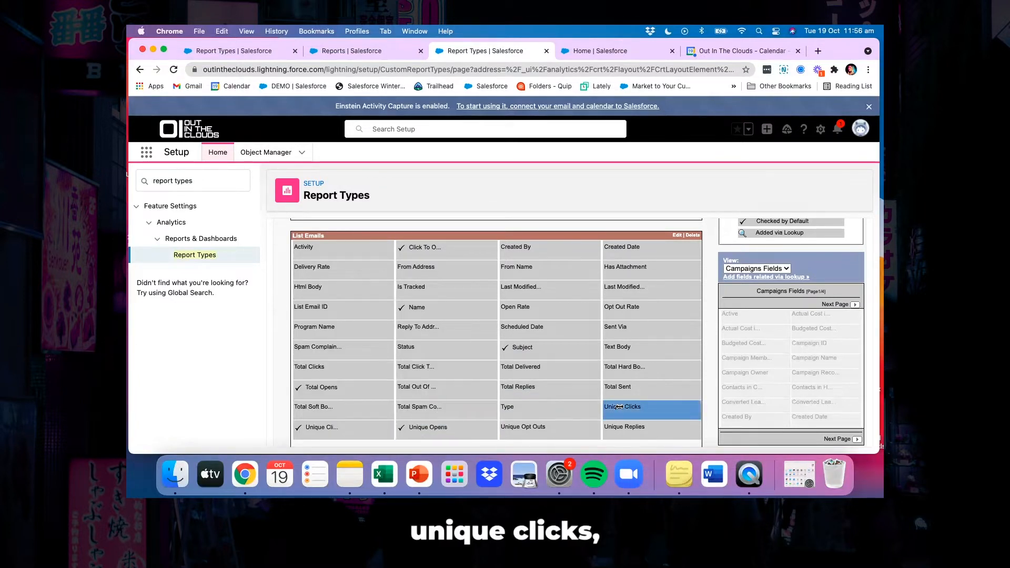
left_click(559, 379)
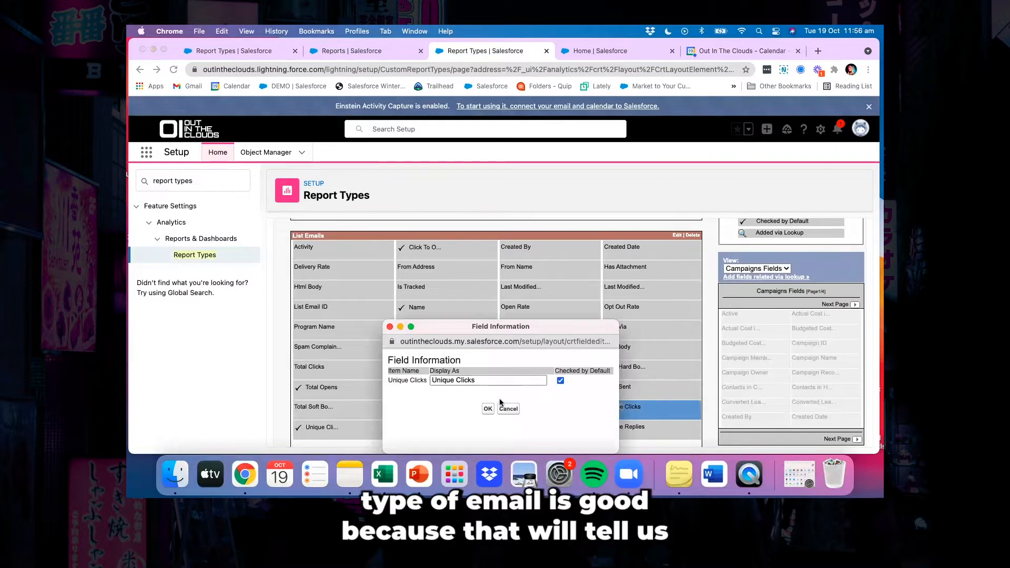
left_click(487, 408)
double_click(534, 408)
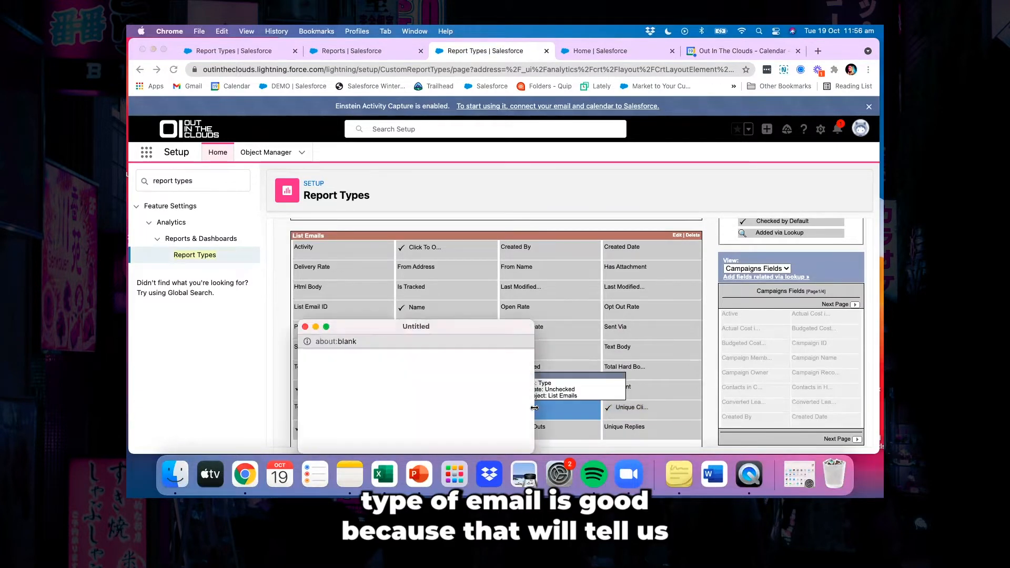
left_click(473, 380)
left_click(403, 409)
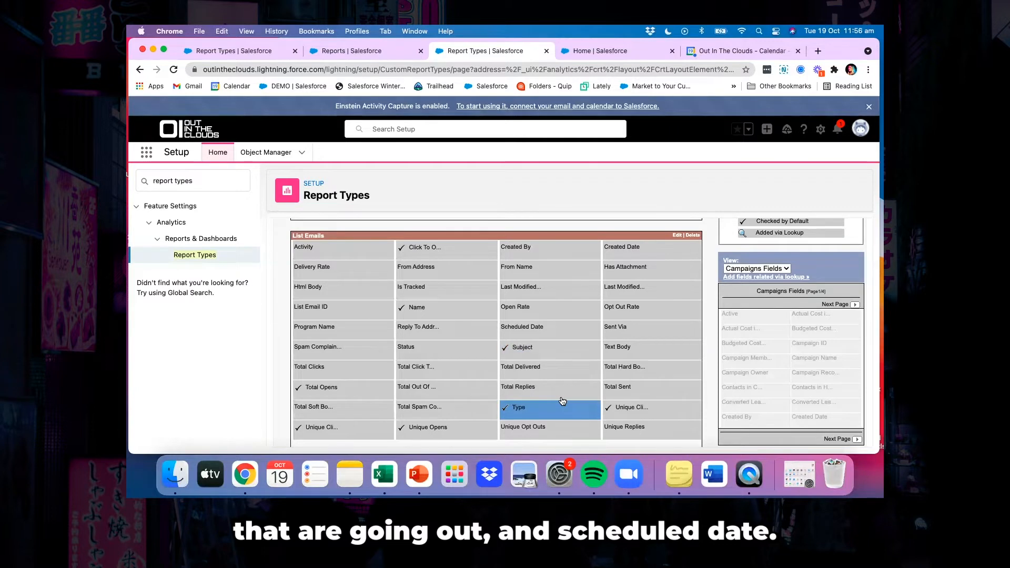
Make the Scheduled Date field of List Emails checked by default and save the field layout
left_click(518, 324)
double_click(518, 325)
left_click(460, 380)
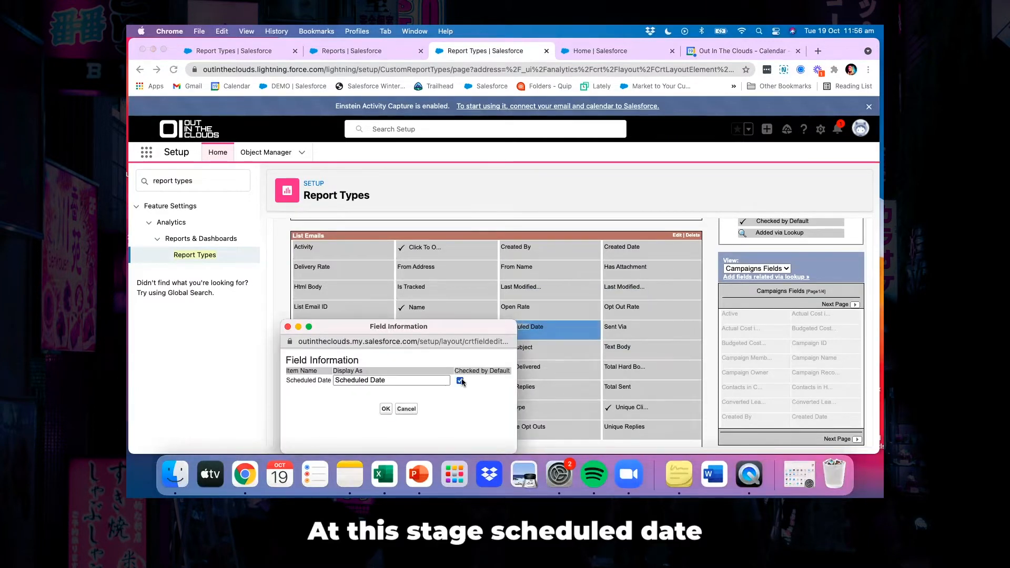
left_click(386, 409)
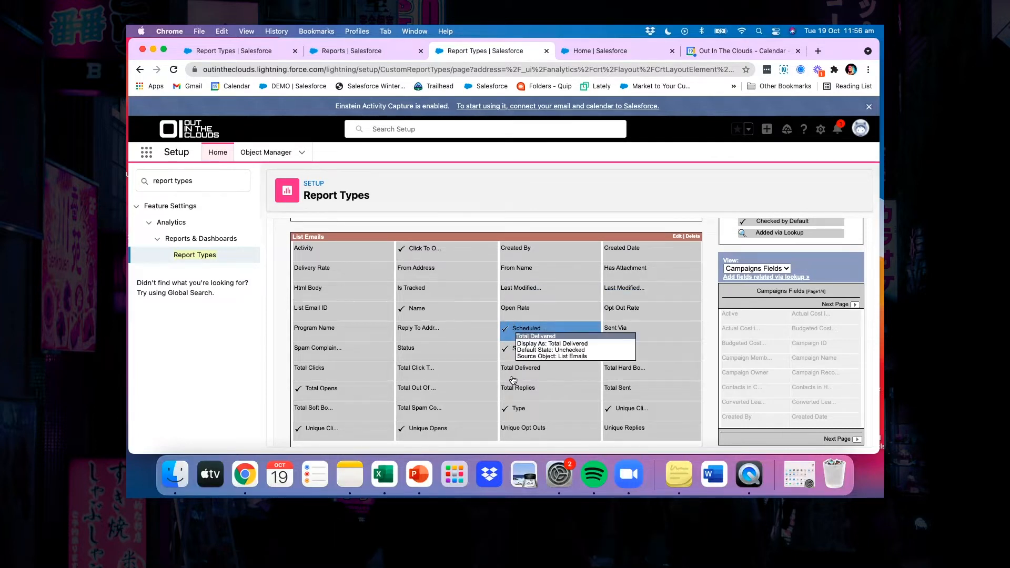
scroll(512, 380, "down", 1)
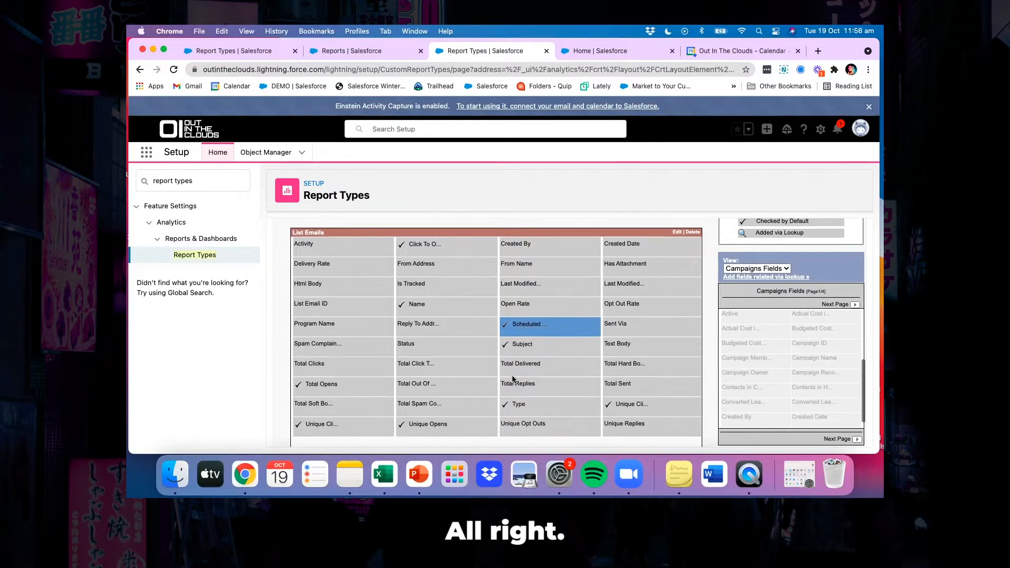
scroll(513, 380, "down", 3)
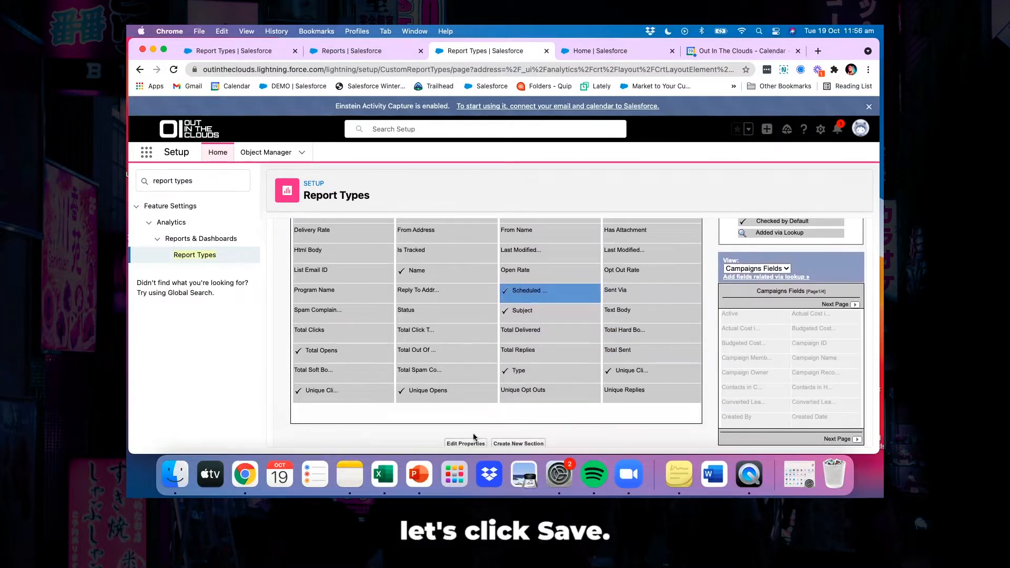
scroll(473, 428, "down", 4)
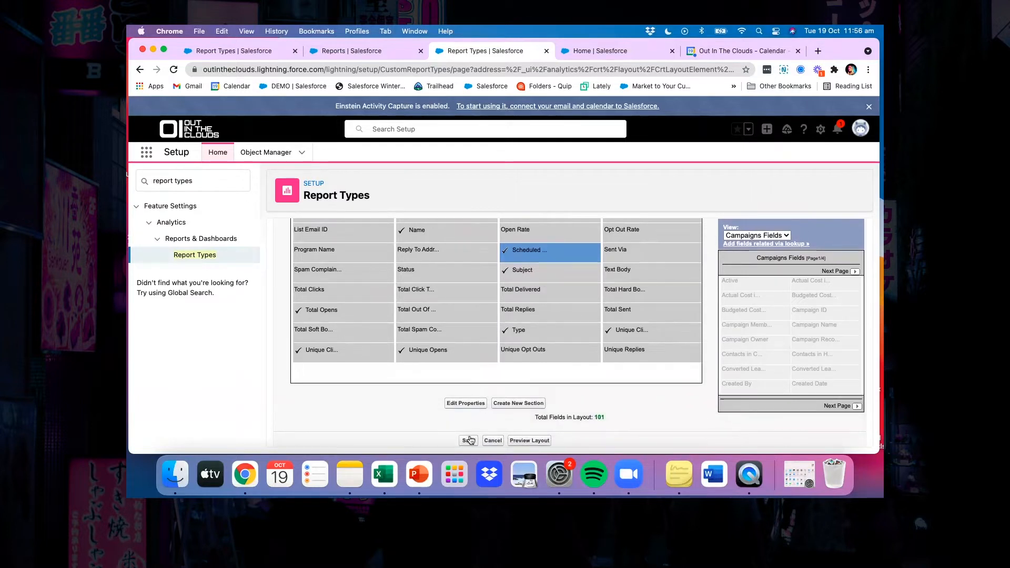
left_click(468, 441)
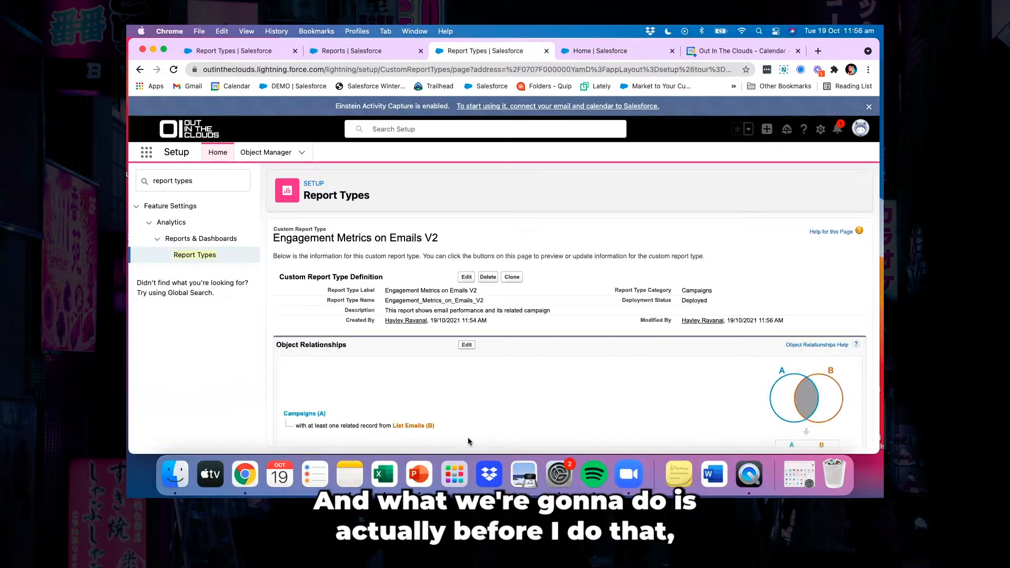
Edit the report type's field layout again to add the unused Email Content field to the List Emails section, and save it
scroll(468, 441, "down", 5)
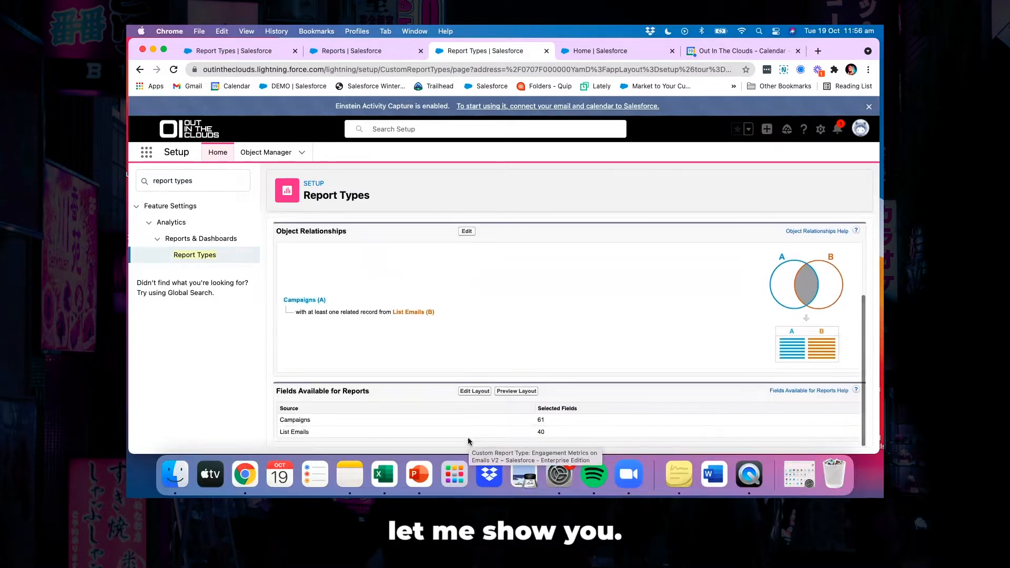
left_click(468, 391)
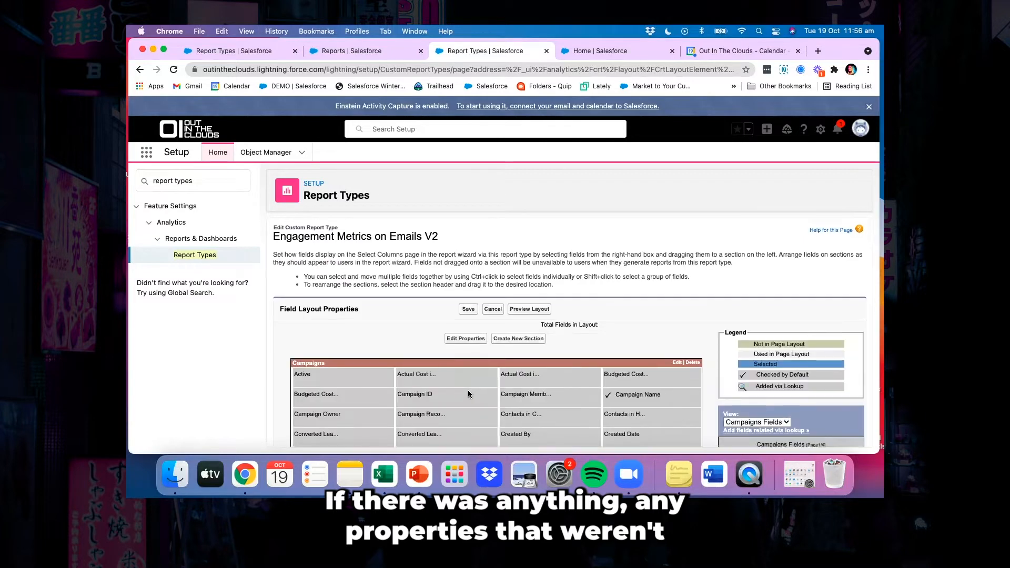
scroll(468, 393, "down", 3)
scroll(468, 393, "down", 10)
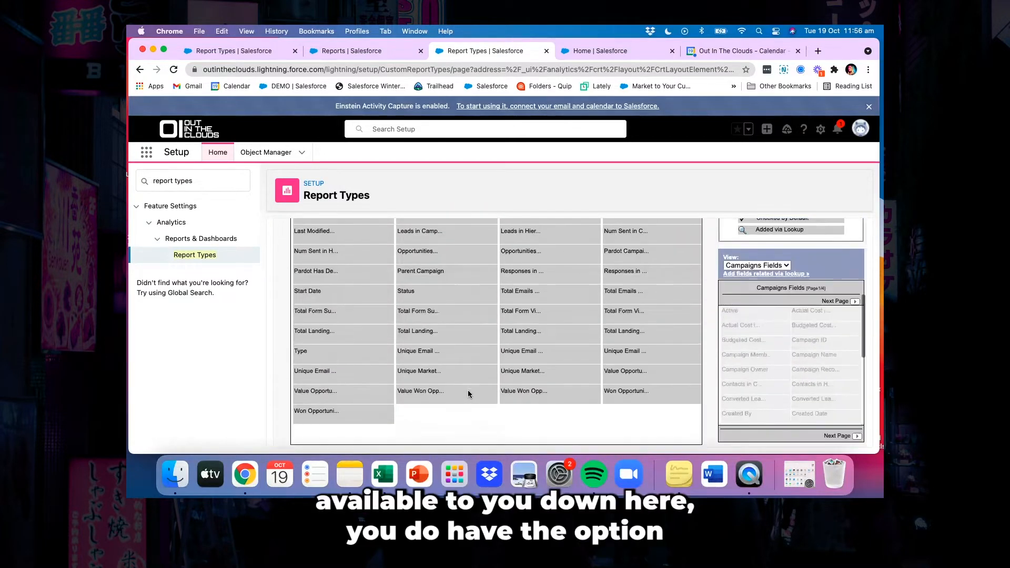
scroll(468, 394, "down", 3)
scroll(444, 384, "down", 2)
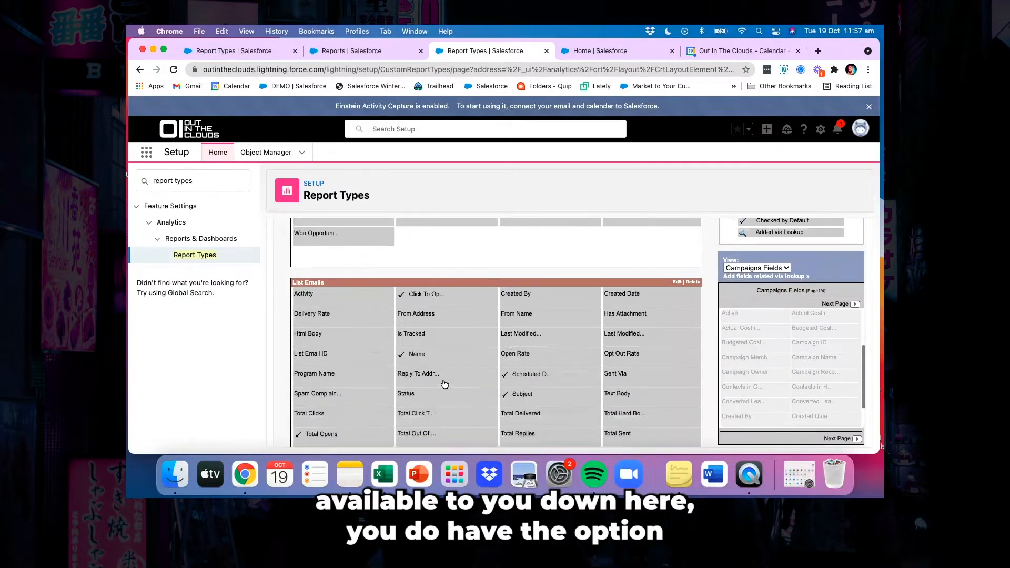
left_click(785, 269)
left_click(772, 279)
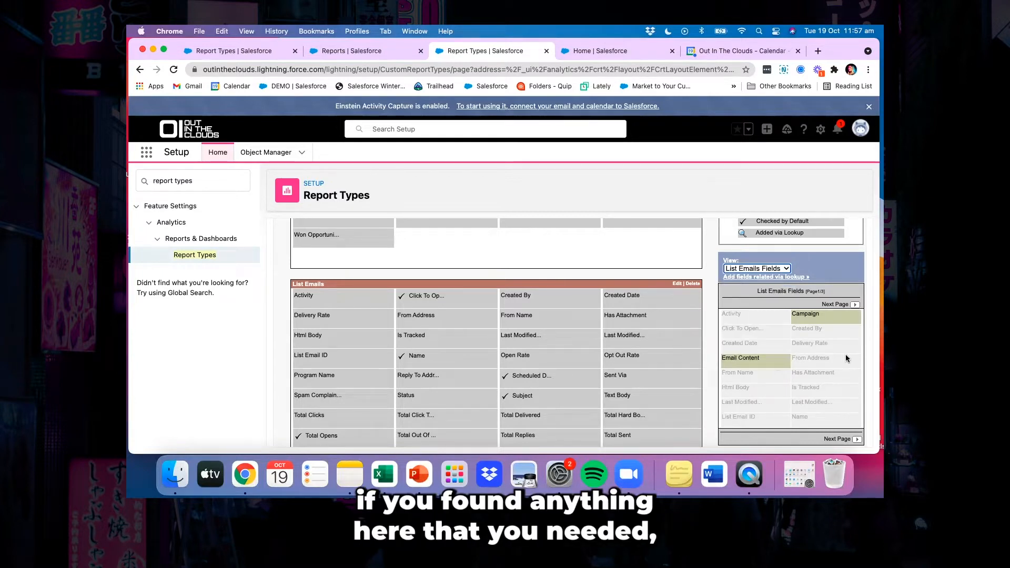
left_click_drag(757, 359, 641, 371)
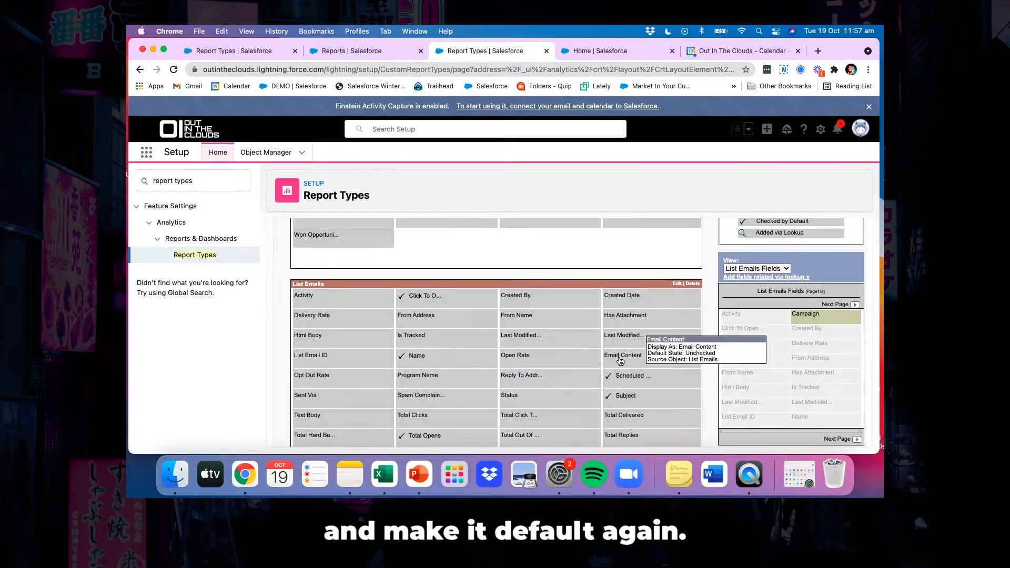
scroll(563, 391, "down", 5)
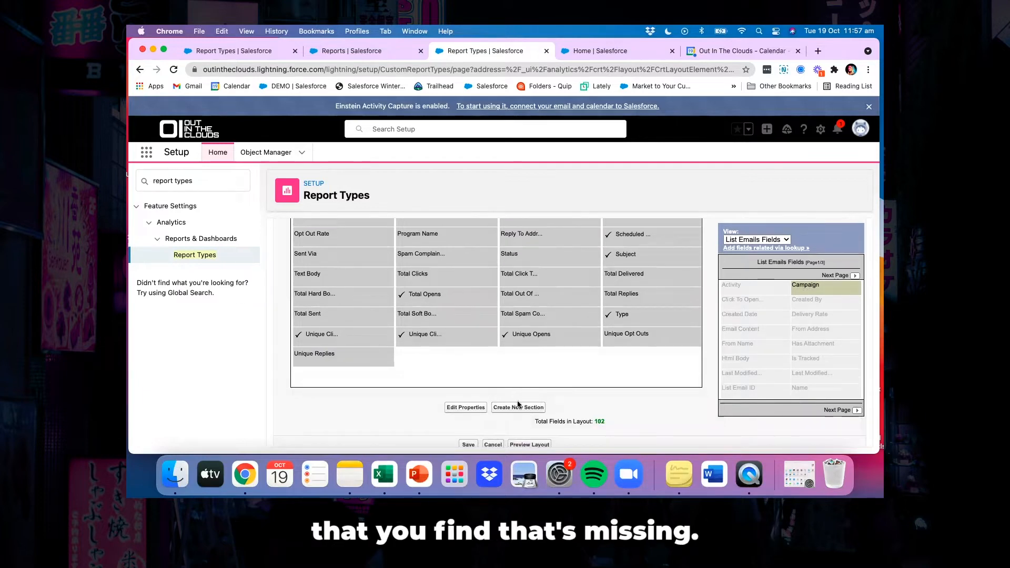
left_click(467, 445)
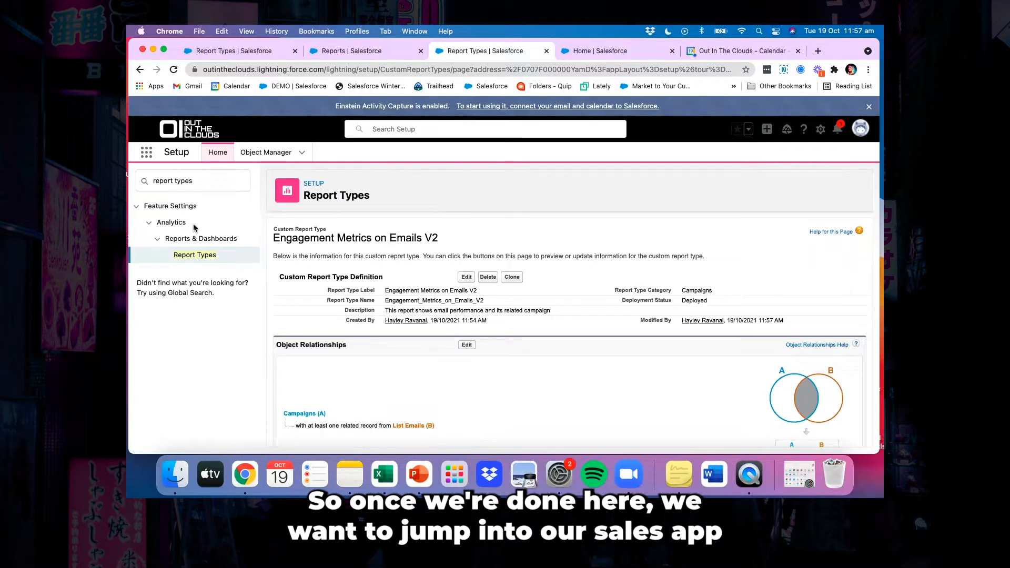
Switch to the Sales app and open its Reports page
left_click(147, 153)
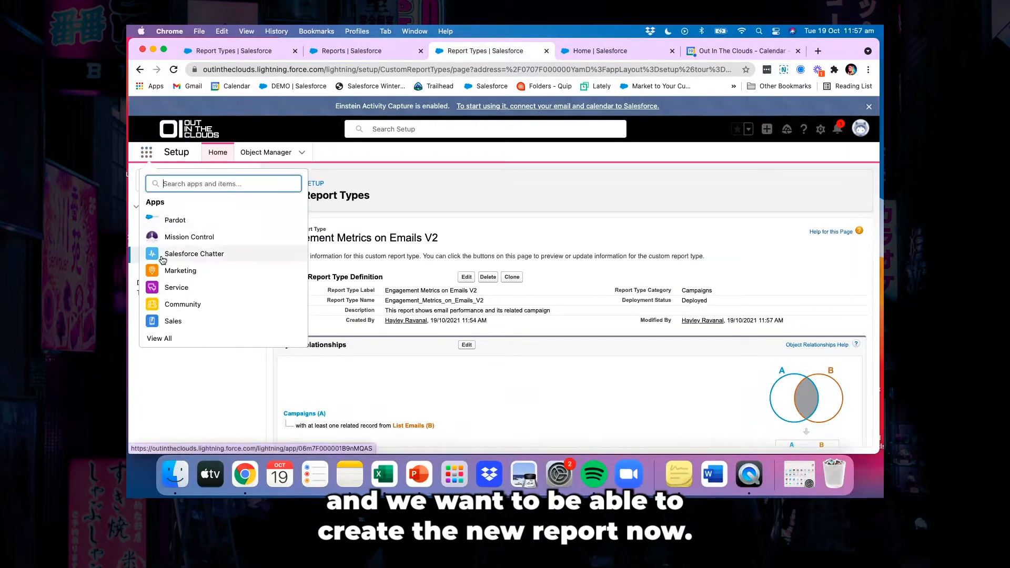
left_click(173, 321)
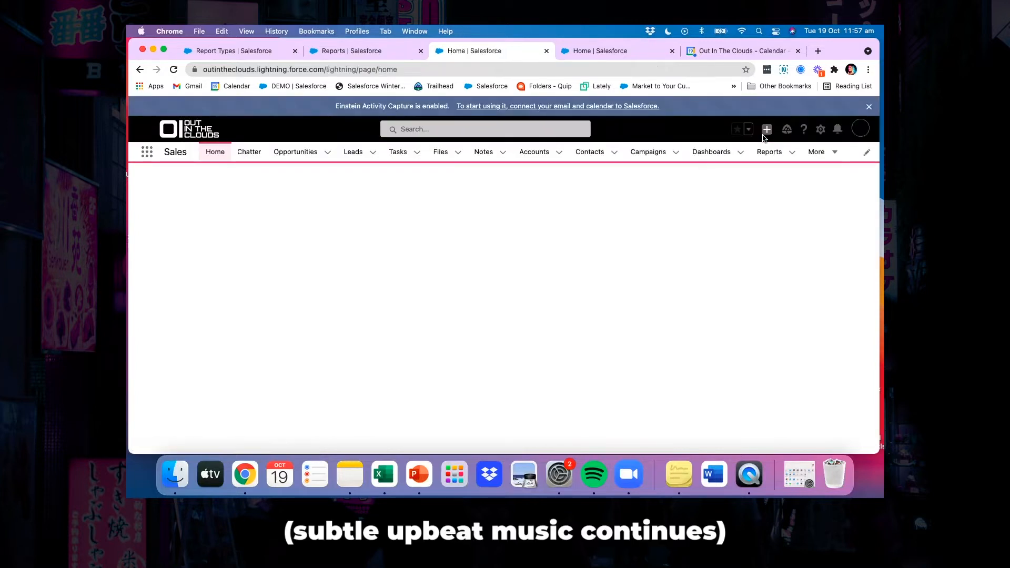
left_click(766, 153)
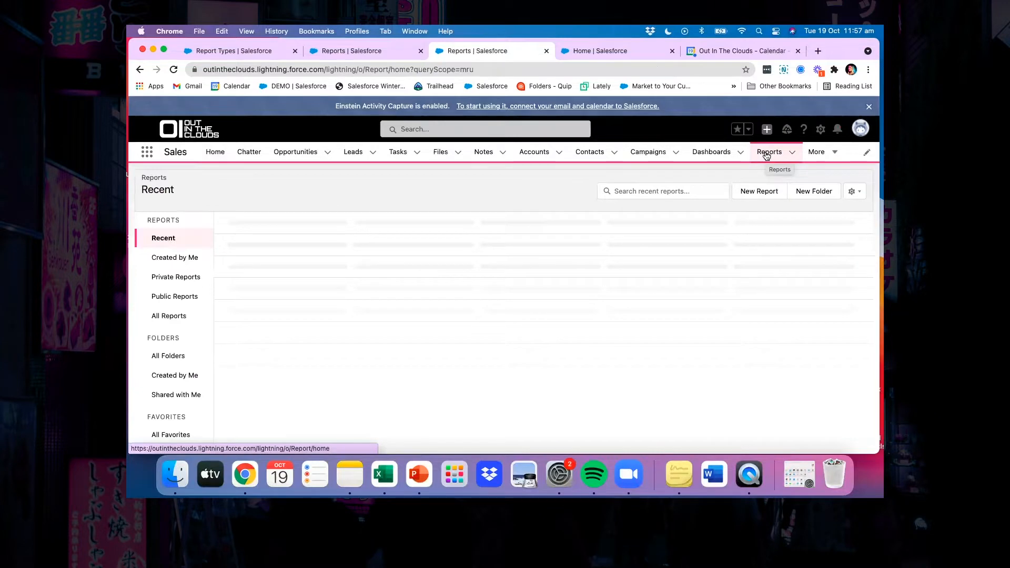
left_click(766, 154)
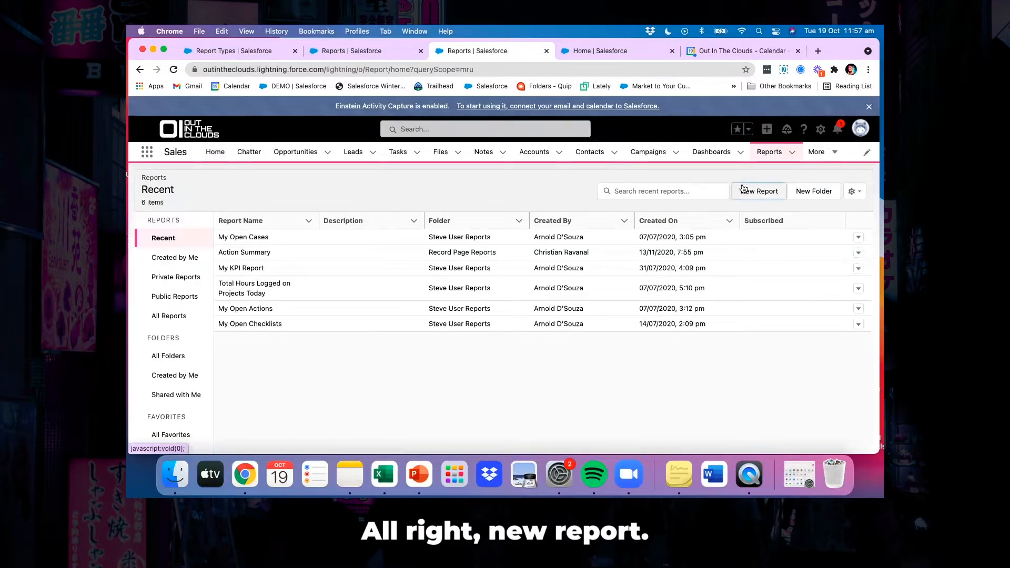
Create a new report based on the Engagement Metrics on Emails V2 report type
left_click(744, 190)
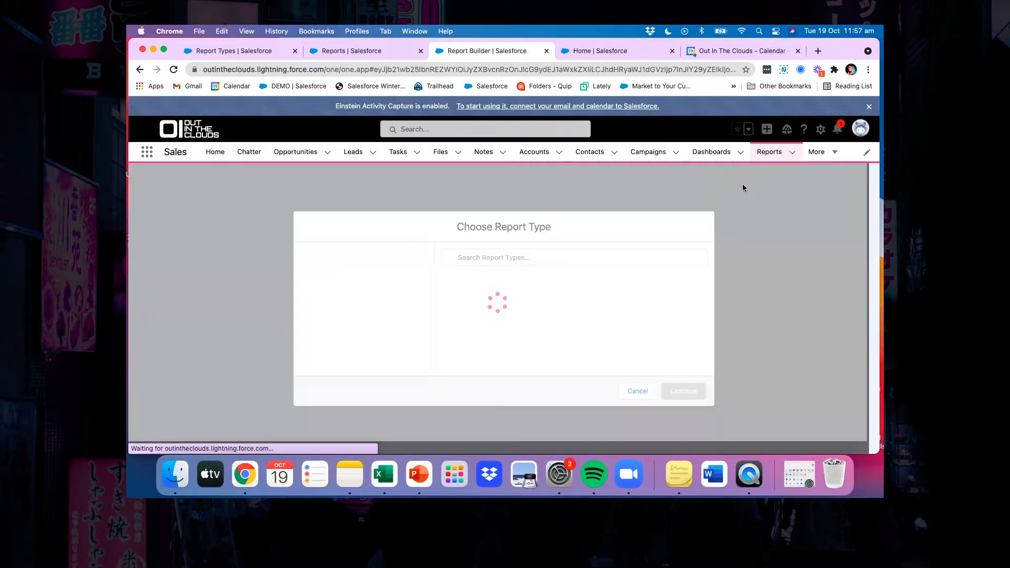
left_click(537, 253)
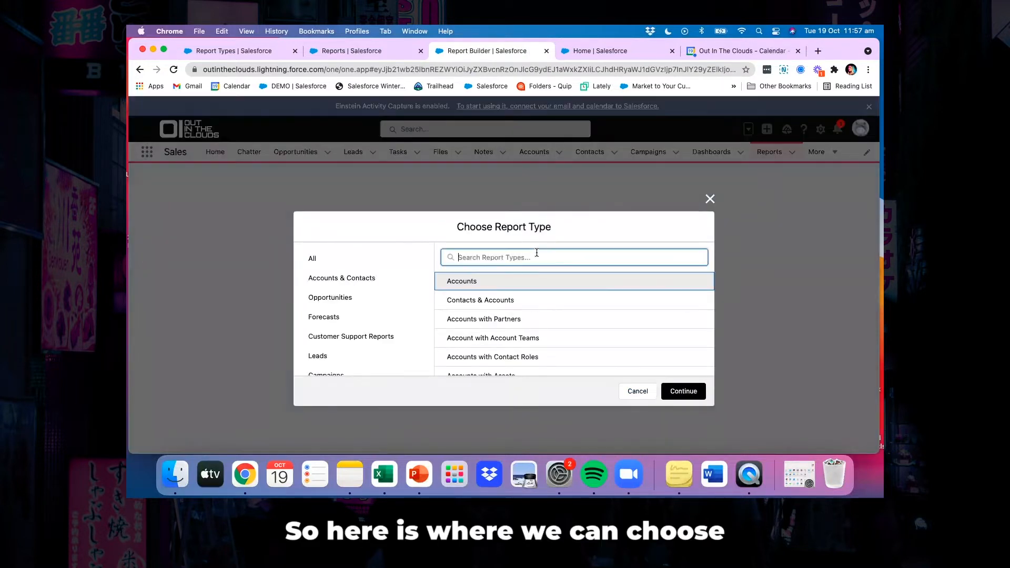
type("engag")
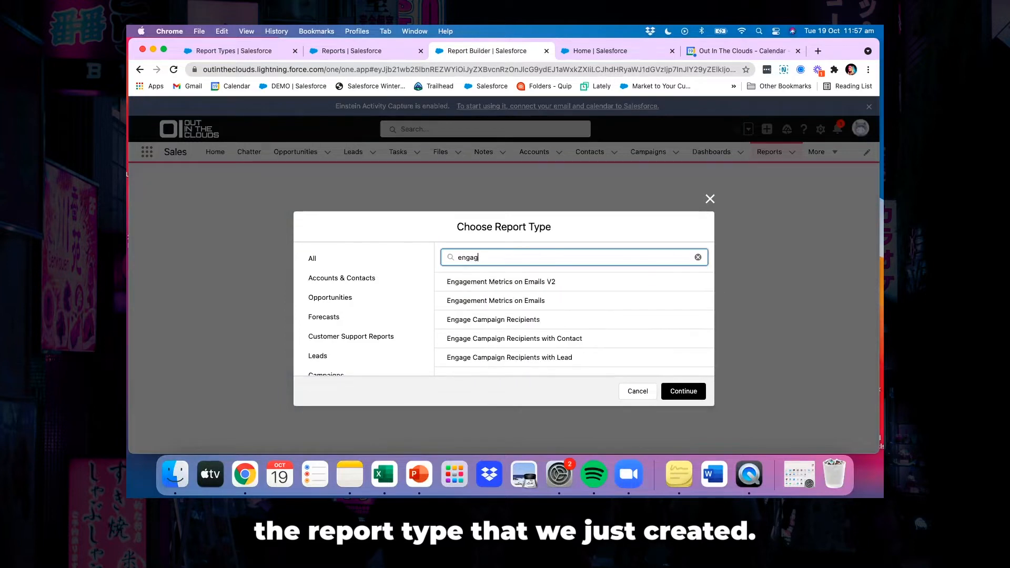
left_click(545, 284)
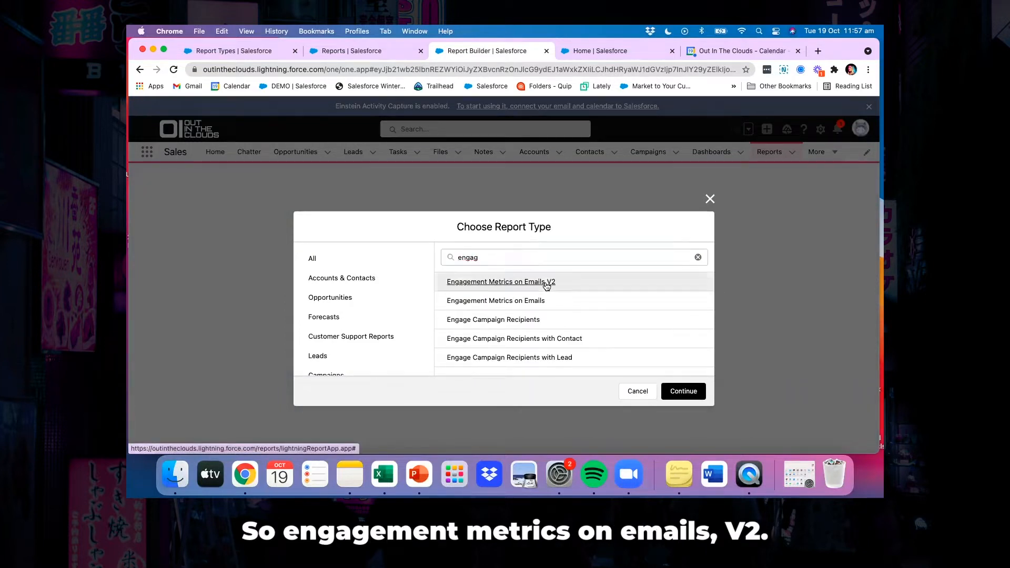
left_click(680, 392)
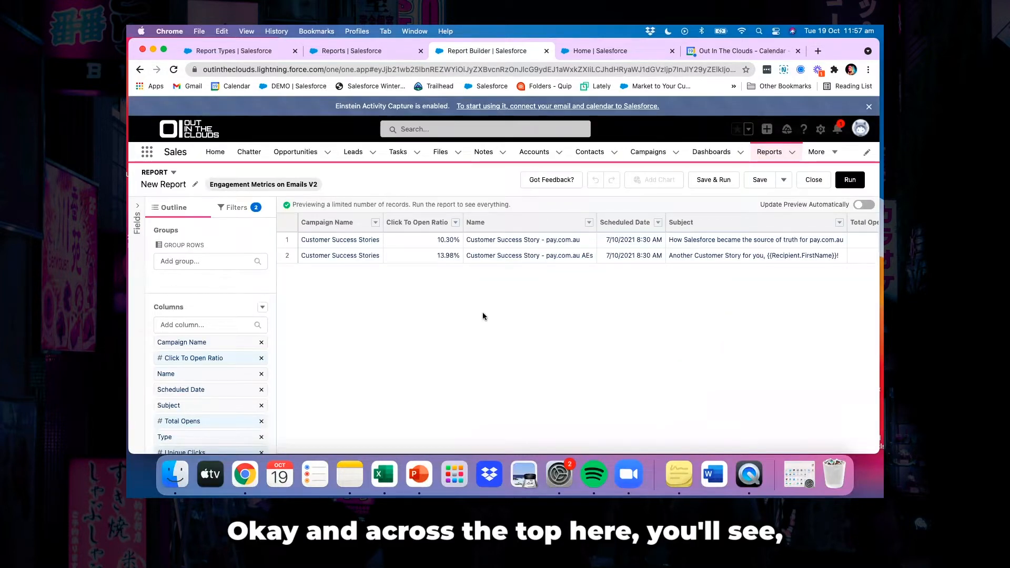
Group the report rows by Campaign Name and refresh the preview
scroll(617, 236, "right", 2)
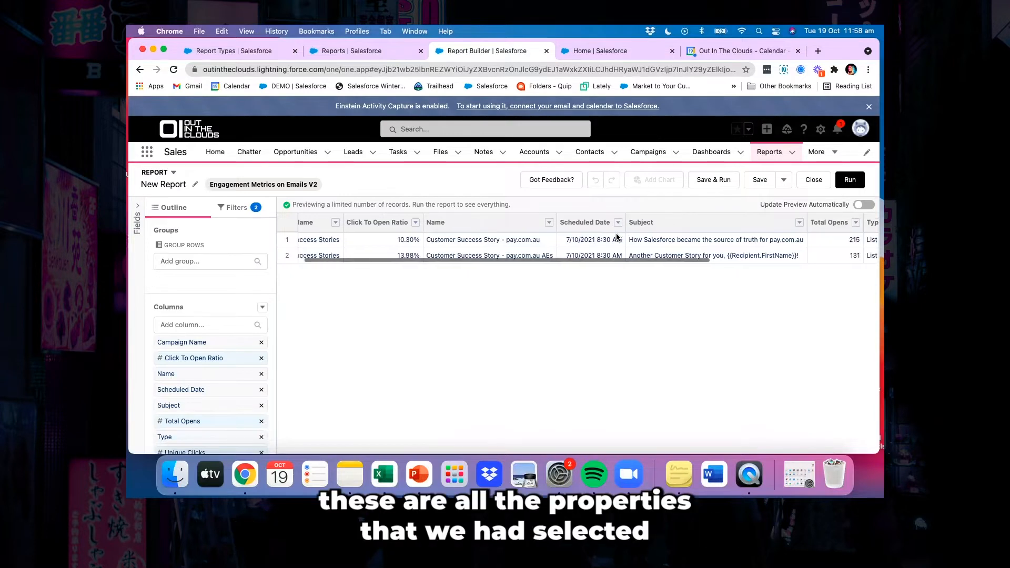
scroll(681, 225, "right", 4)
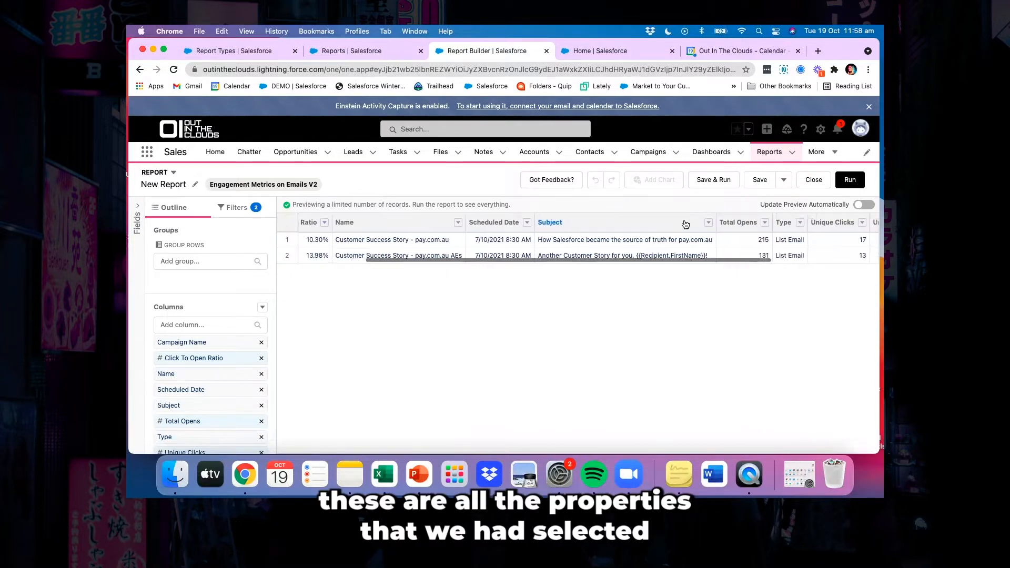
scroll(750, 225, "right", 4)
scroll(750, 225, "right", 4)
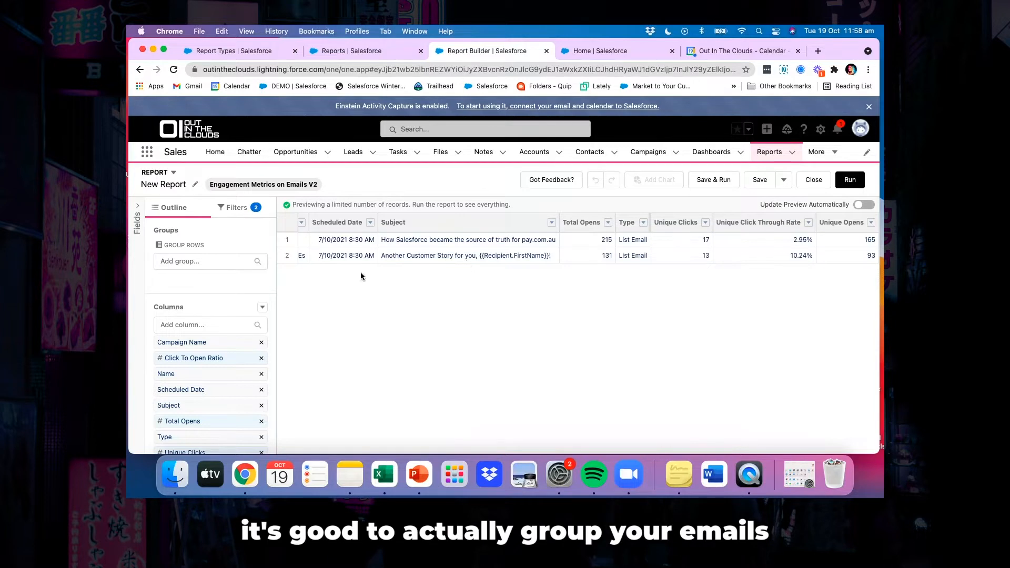
left_click(203, 260)
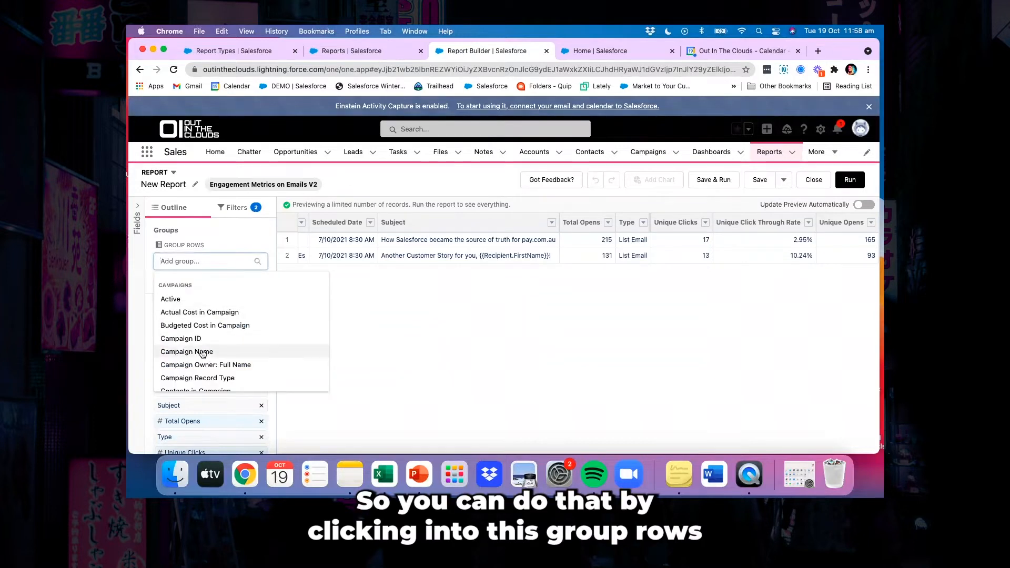
left_click(203, 352)
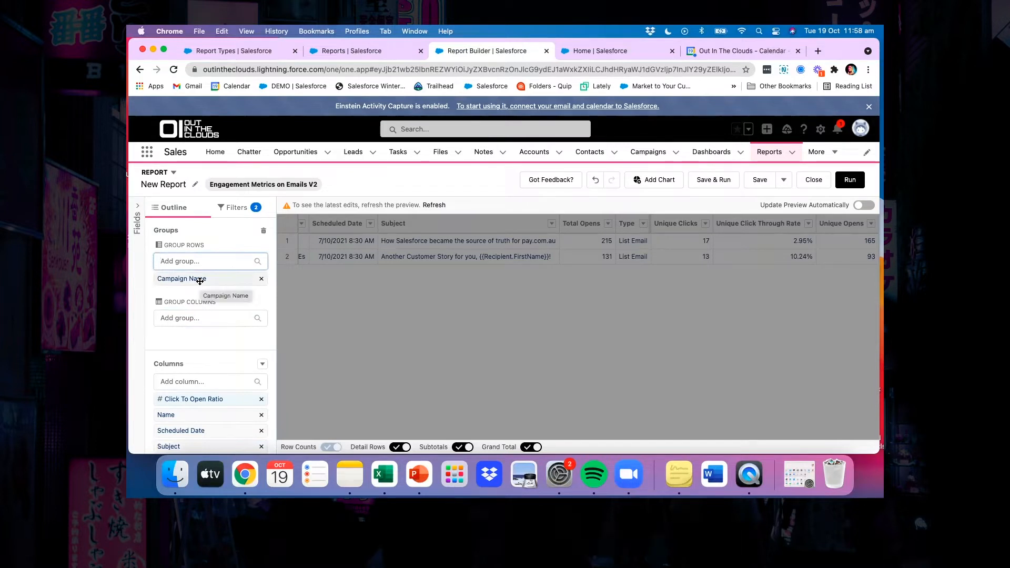
left_click(434, 205)
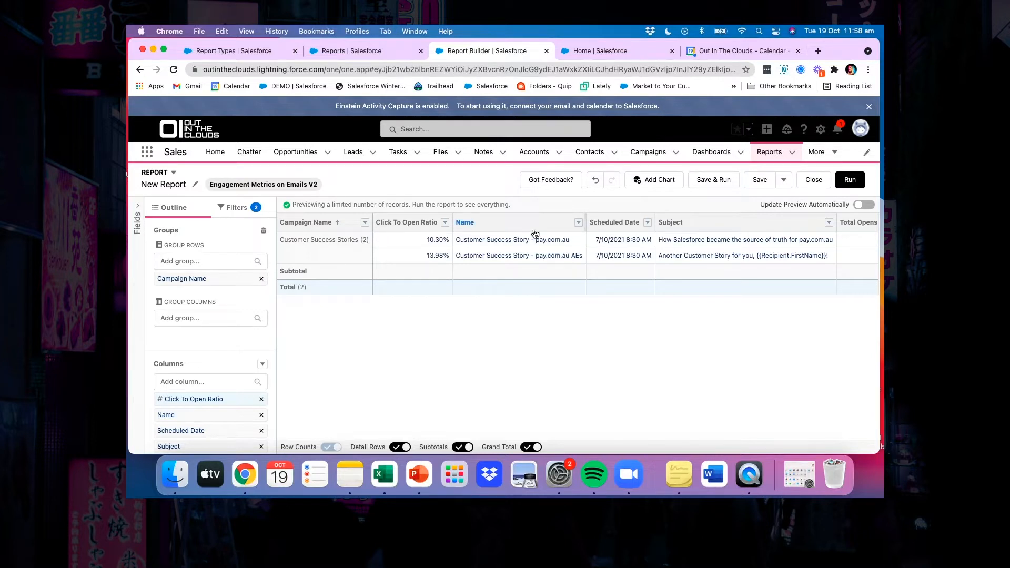
scroll(581, 253, "right", 5)
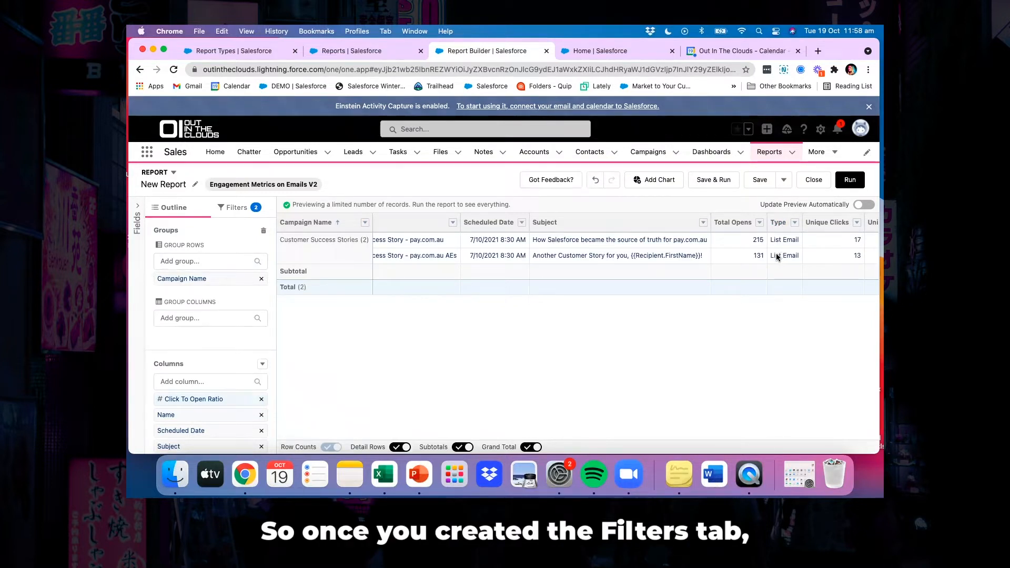
Set the report's Show Me filter to All campaigns and apply it
left_click(237, 210)
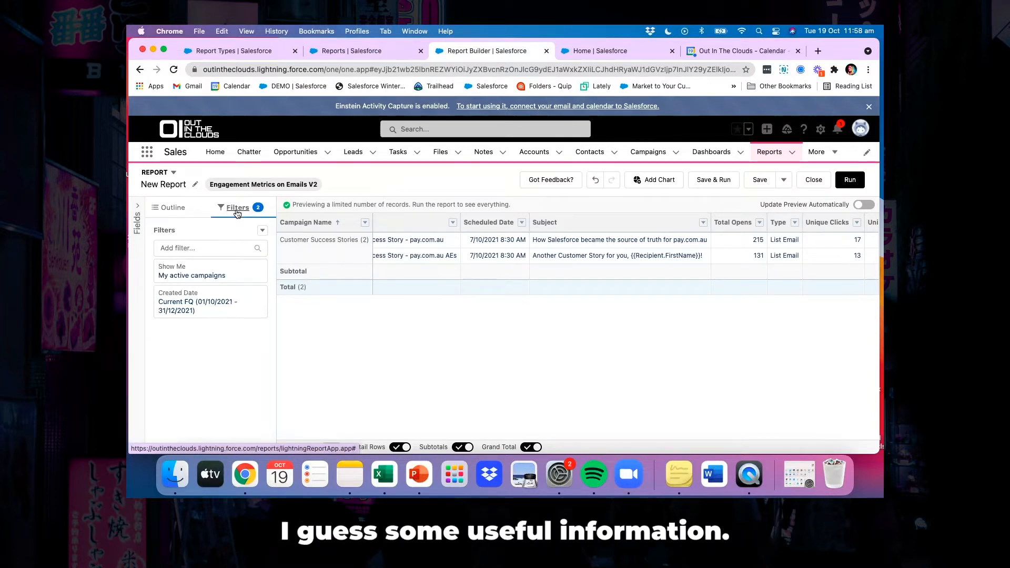
left_click(195, 272)
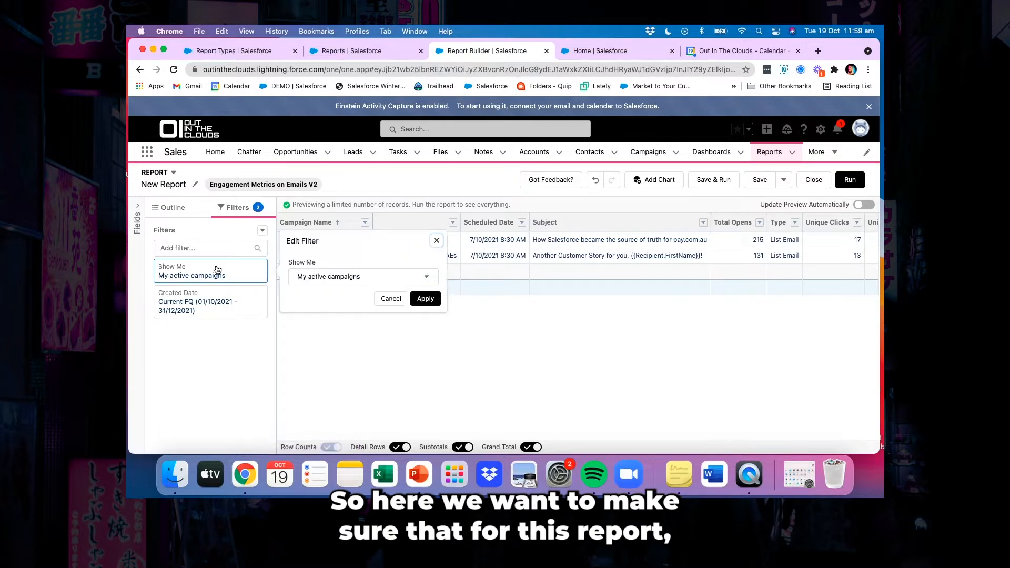
left_click(337, 282)
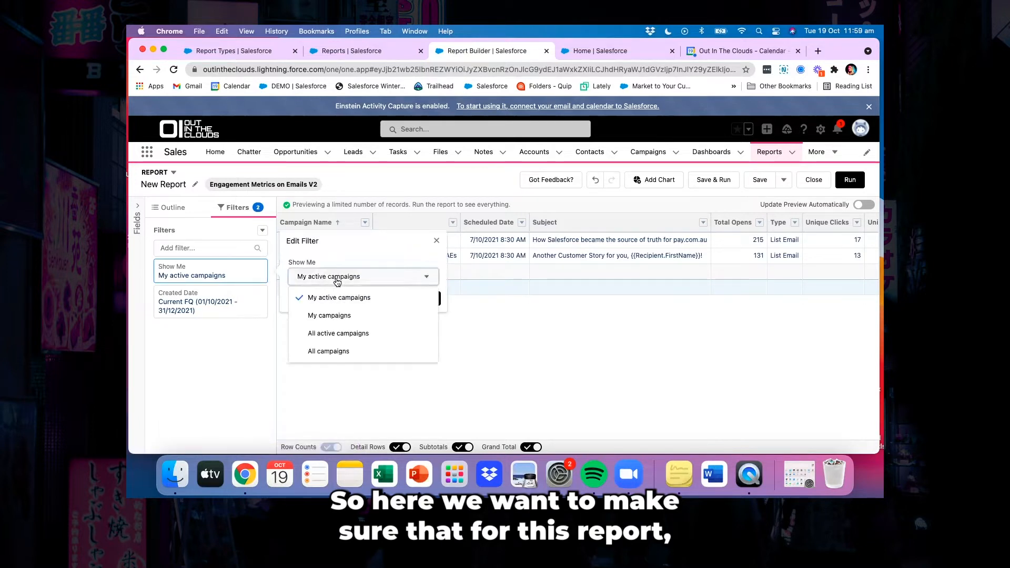
left_click(335, 352)
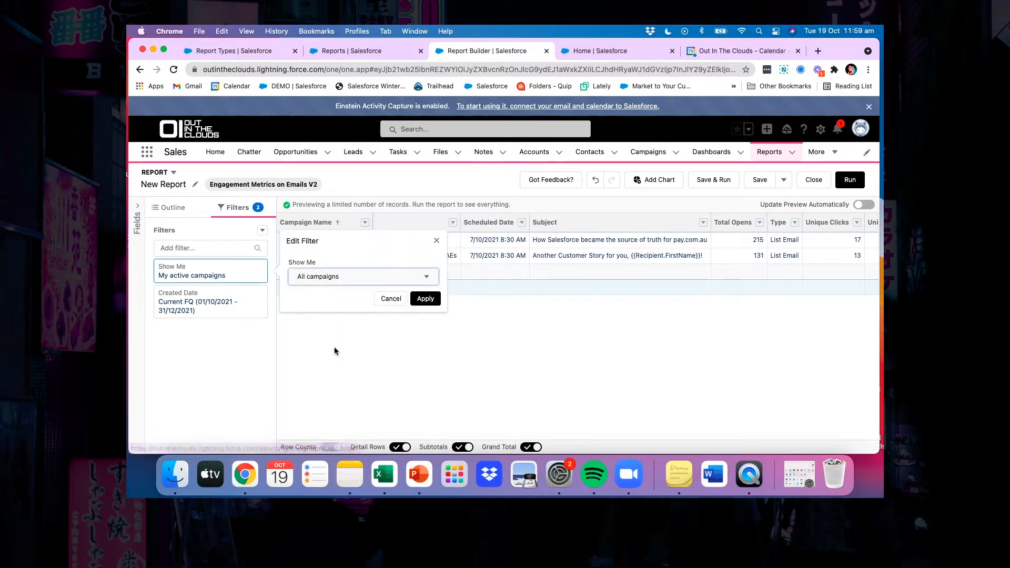
left_click(423, 298)
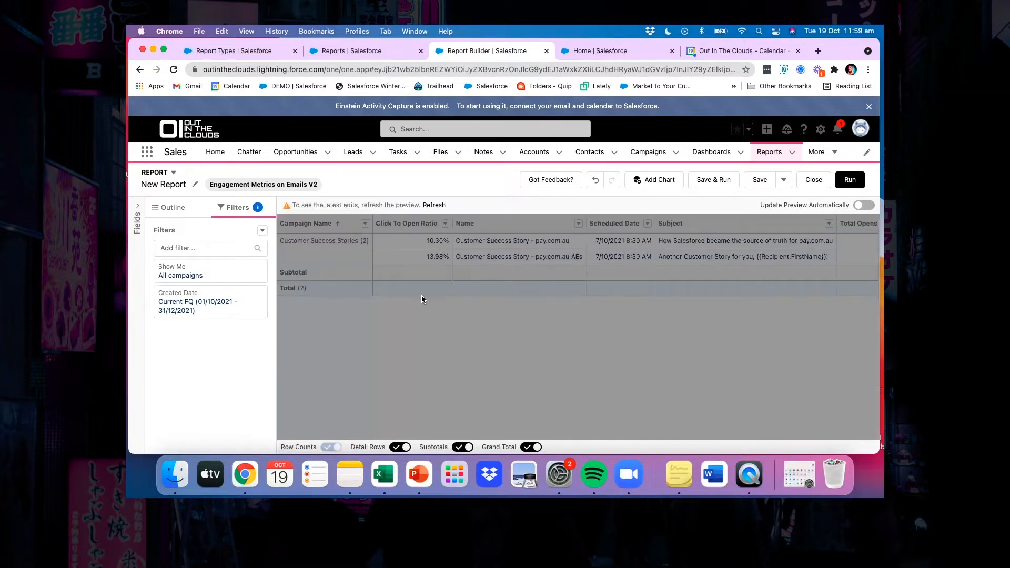
Set the Created Date filter's range to Previous FQ, apply it and refresh the preview
left_click(218, 313)
left_click(337, 317)
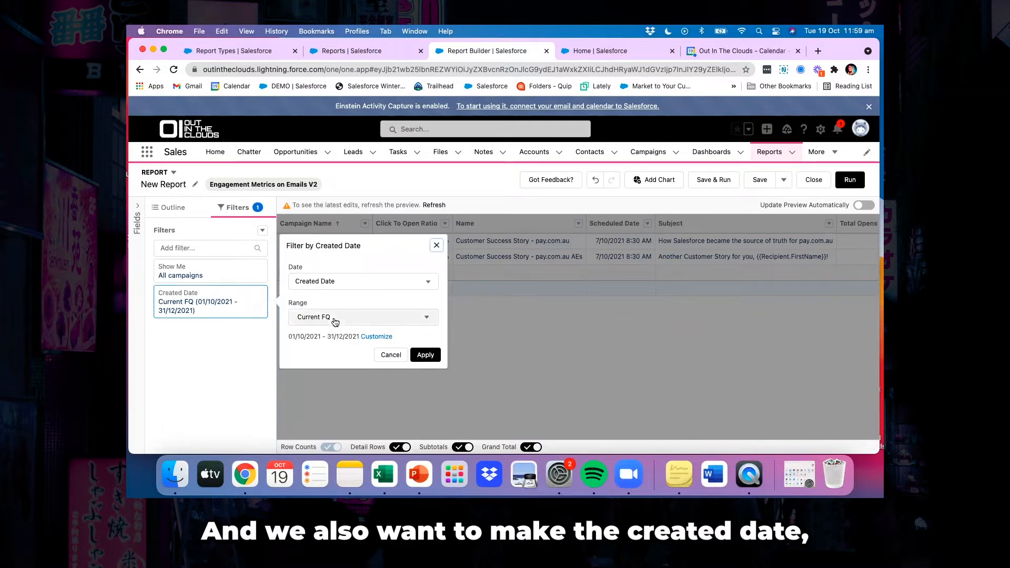
scroll(334, 383, "down", 1)
scroll(334, 382, "down", 4)
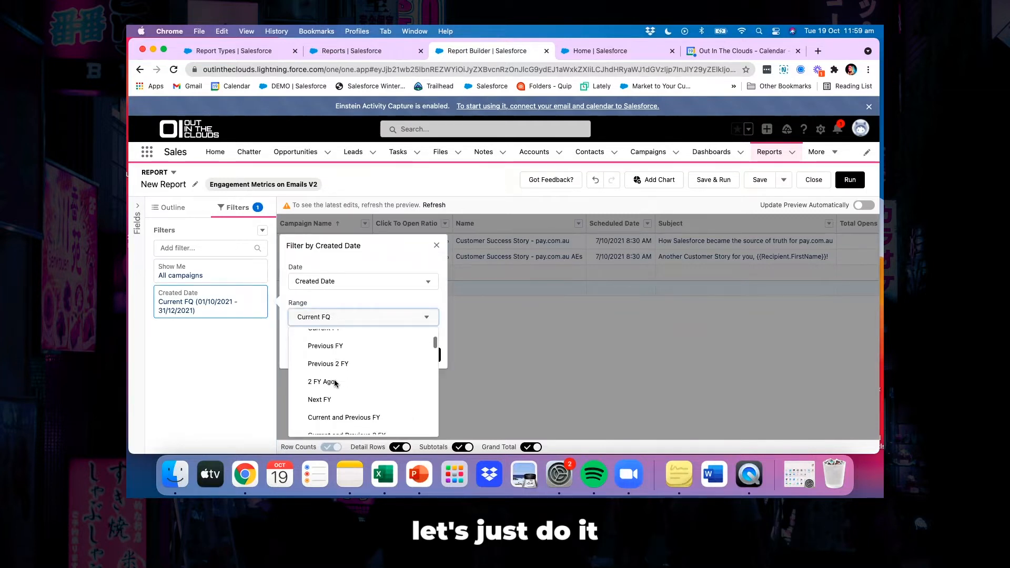
scroll(336, 383, "down", 4)
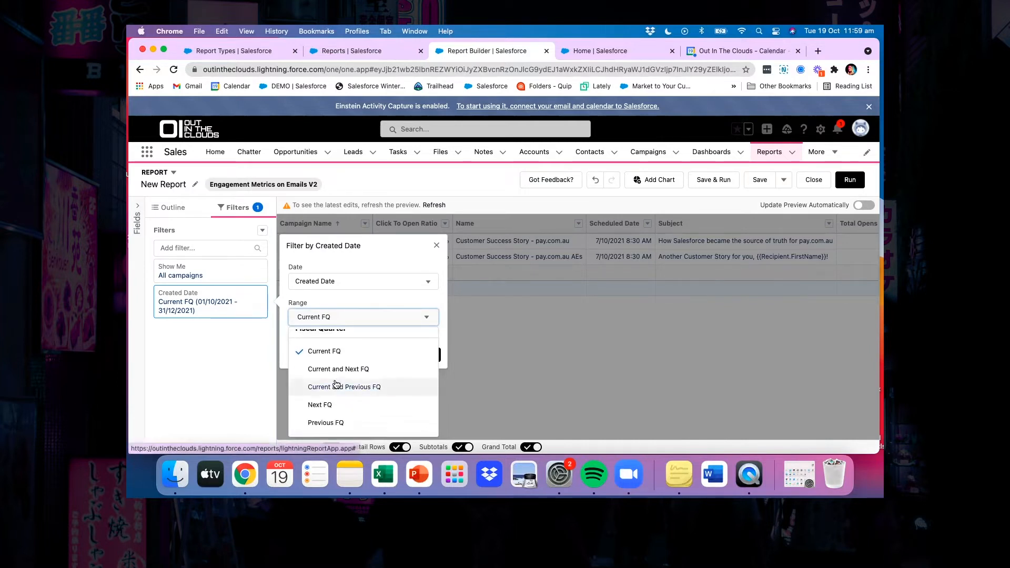
scroll(336, 384, "down", 2)
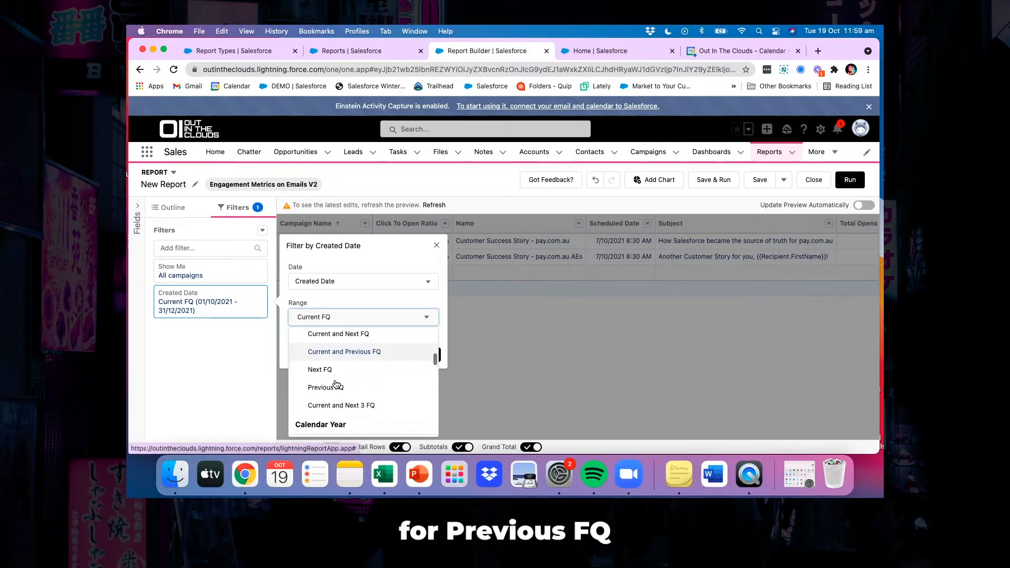
left_click(336, 385)
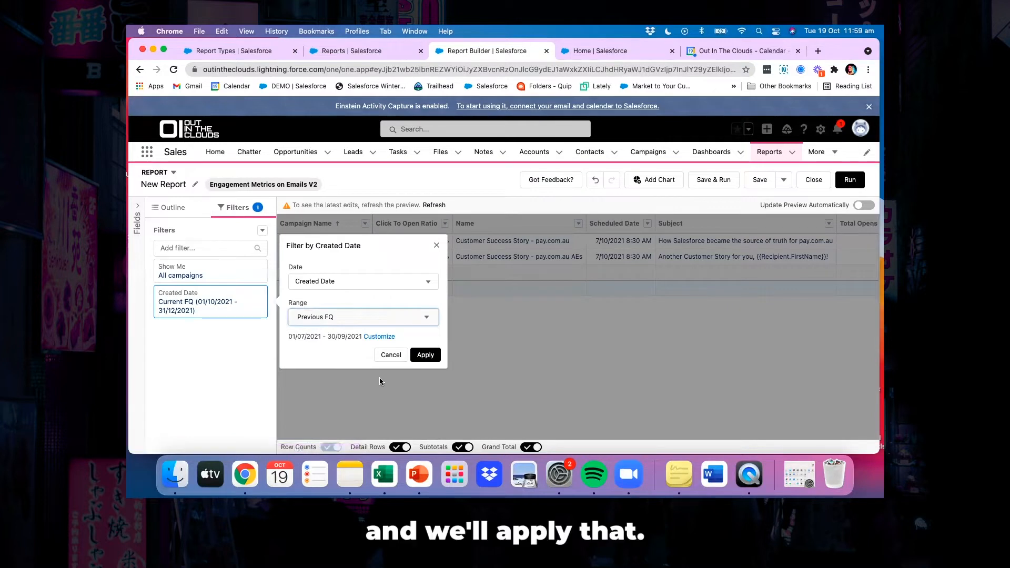
left_click(427, 356)
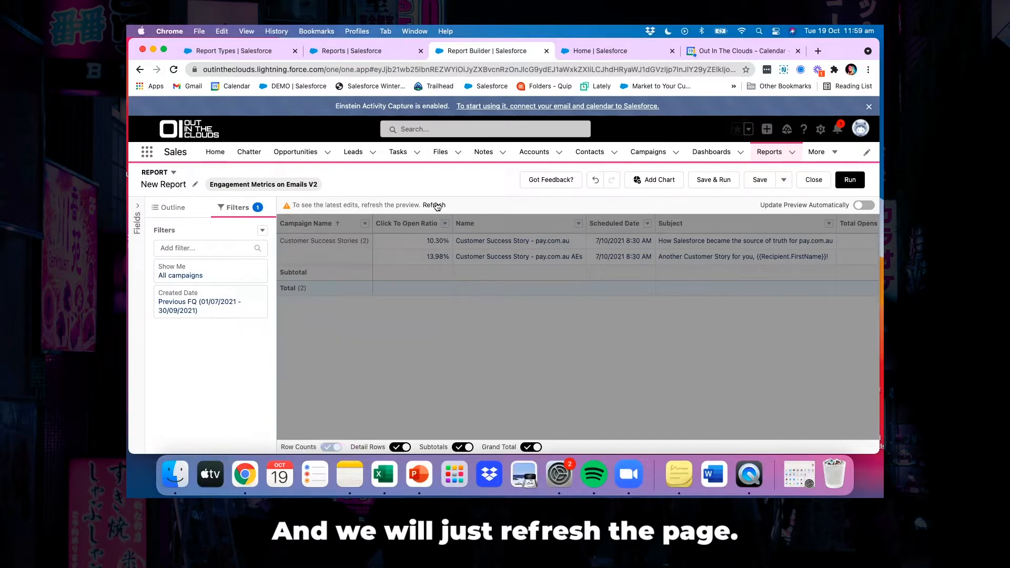
left_click(435, 205)
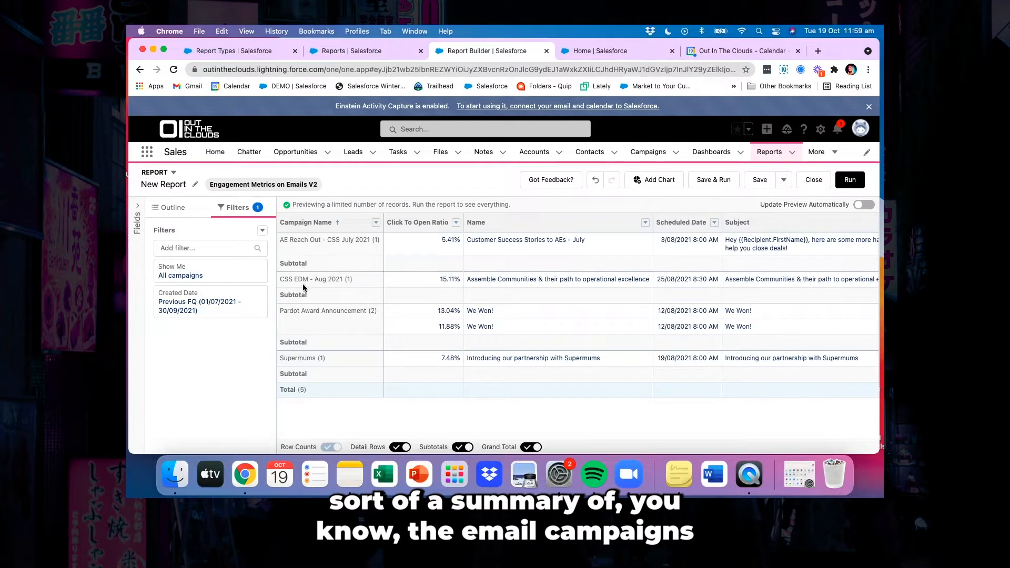
Summarize the Unique Click Through Rate column by Average, refresh the preview and review the subtotal rows
scroll(519, 330, "right", 3)
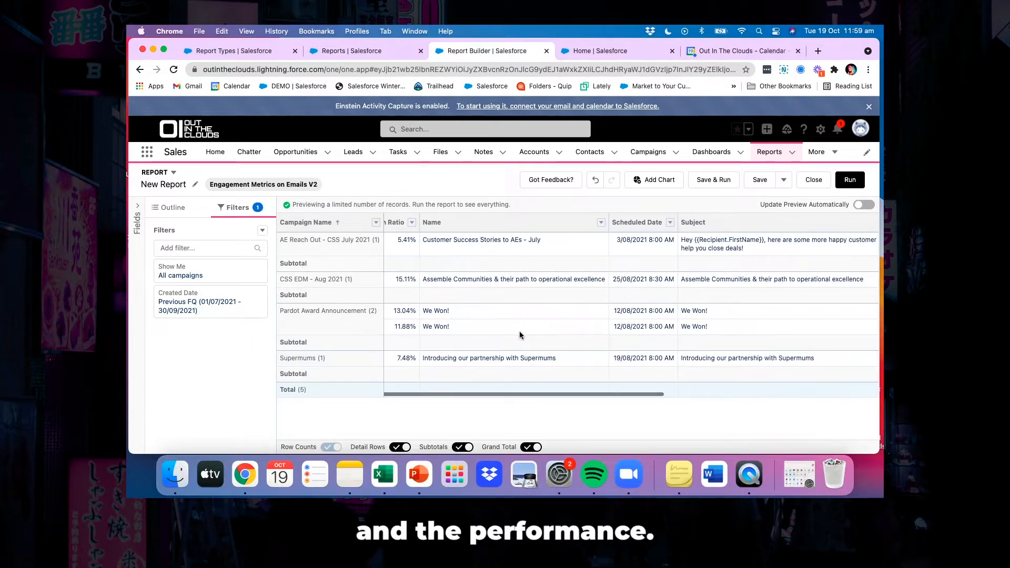
scroll(519, 330, "left", 3)
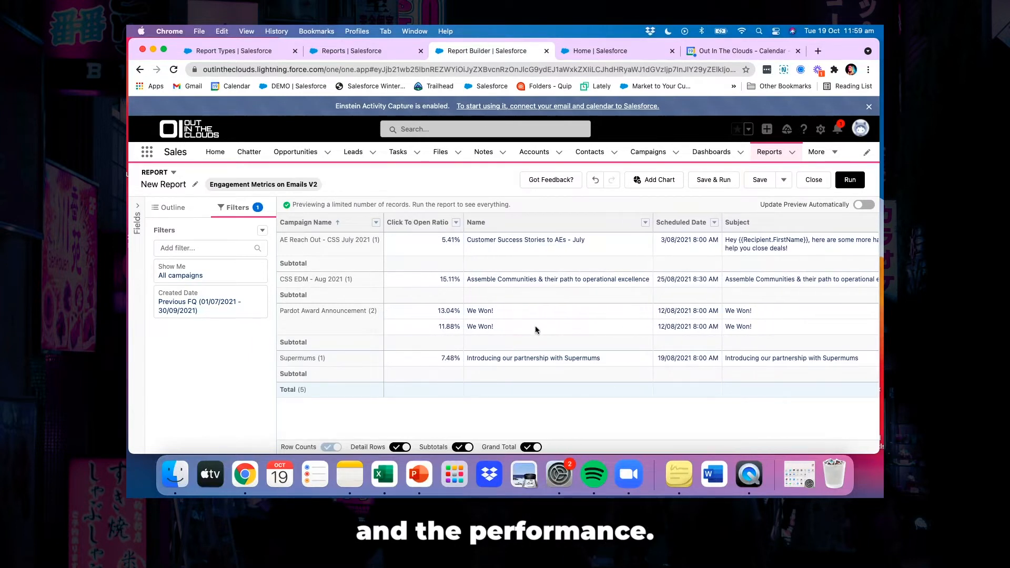
scroll(536, 317, "right", 6)
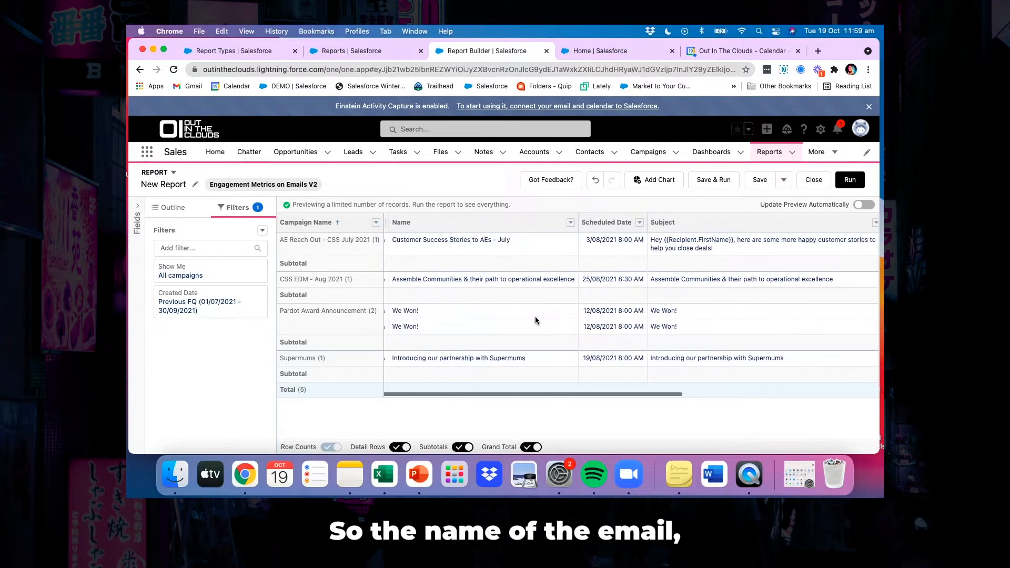
scroll(664, 315, "right", 4)
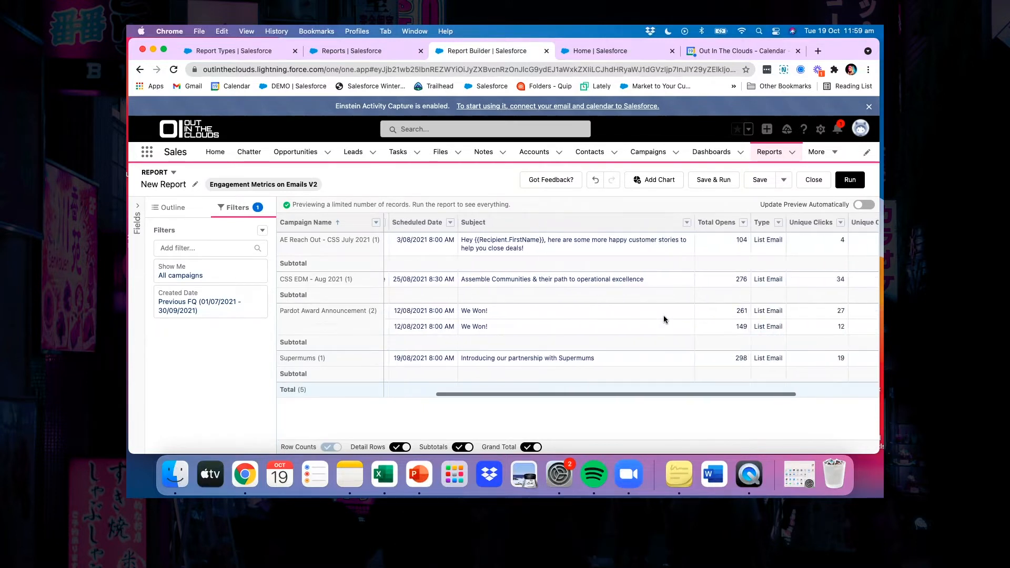
scroll(663, 315, "right", 4)
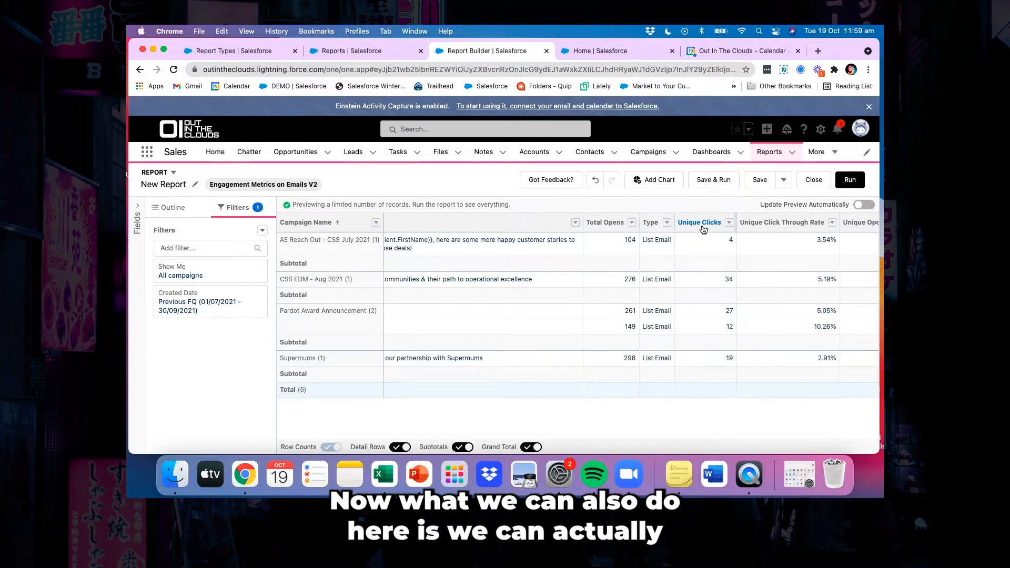
scroll(821, 232, "right", 1)
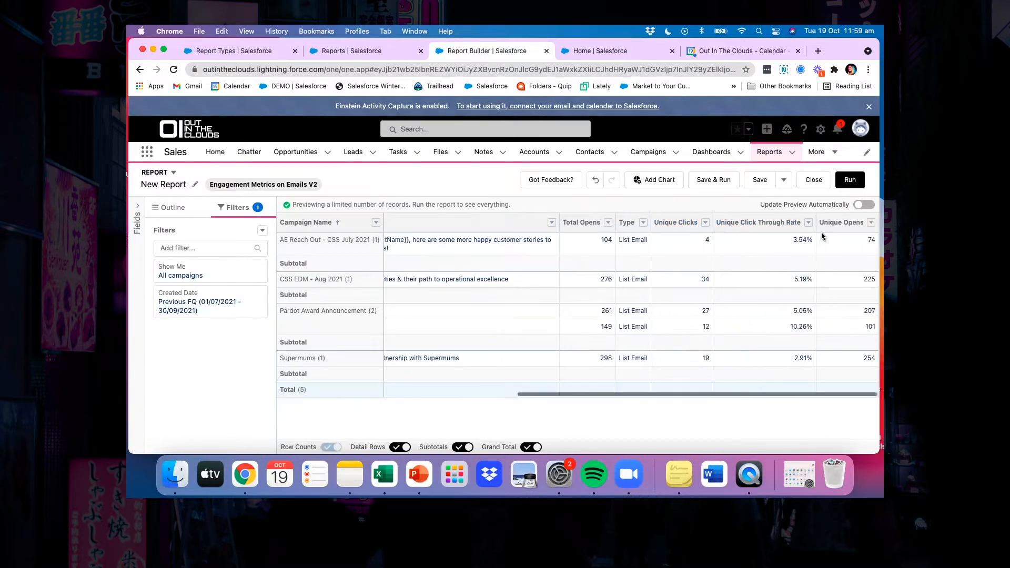
left_click(808, 224)
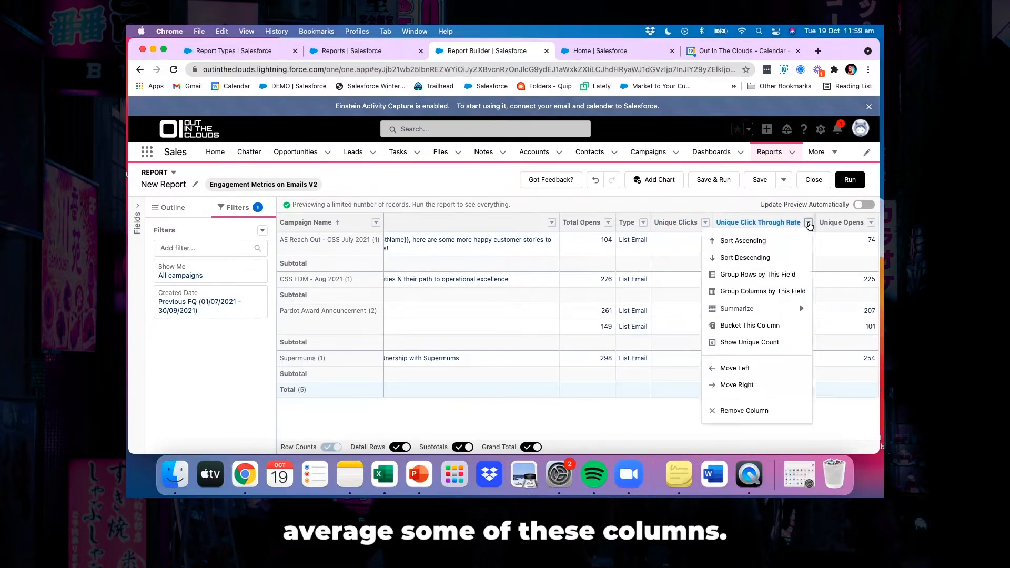
mouse_move(753, 308)
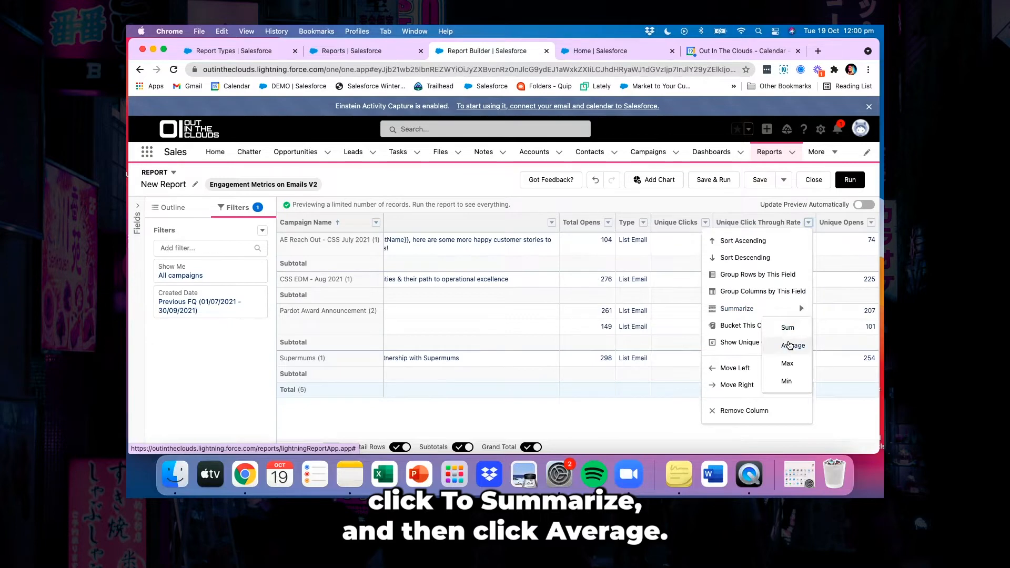
left_click(790, 345)
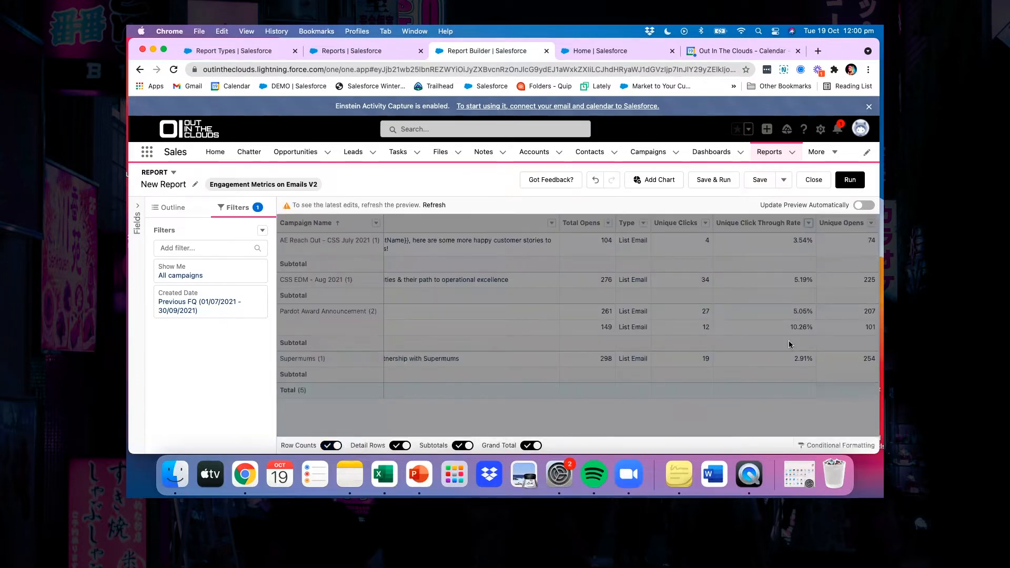
left_click(431, 205)
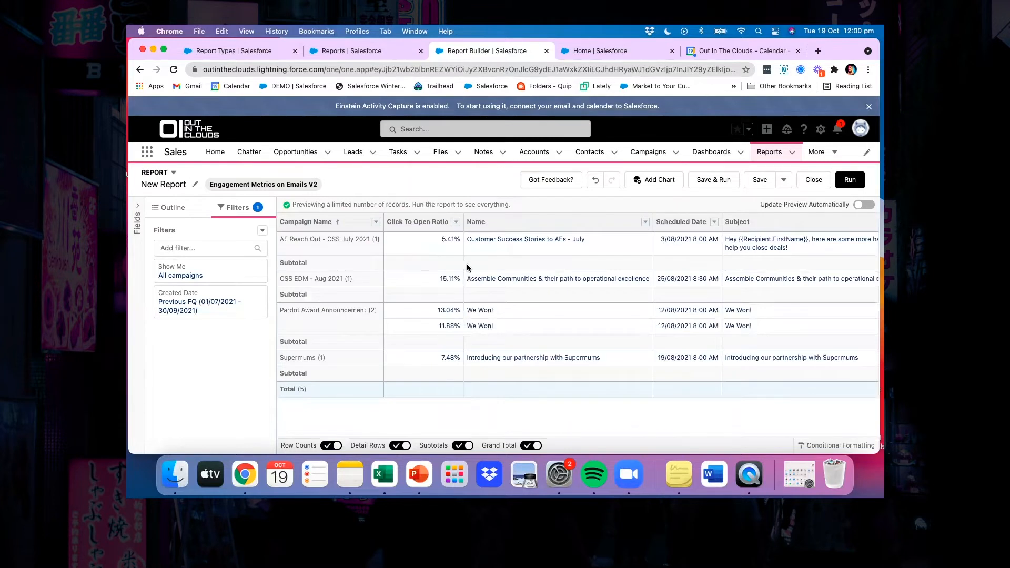
scroll(467, 268, "right", 3)
scroll(467, 267, "right", 5)
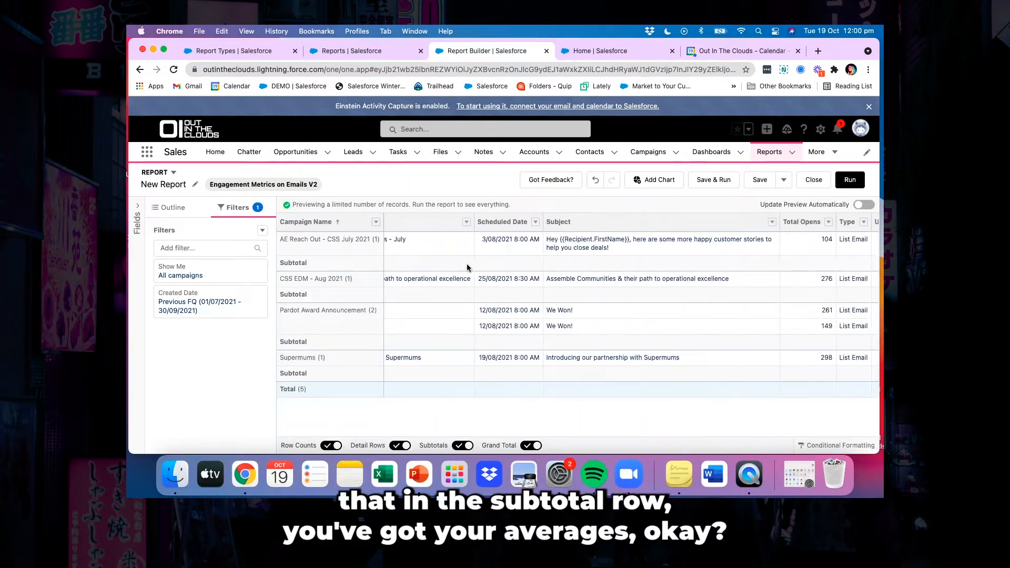
scroll(467, 267, "right", 5)
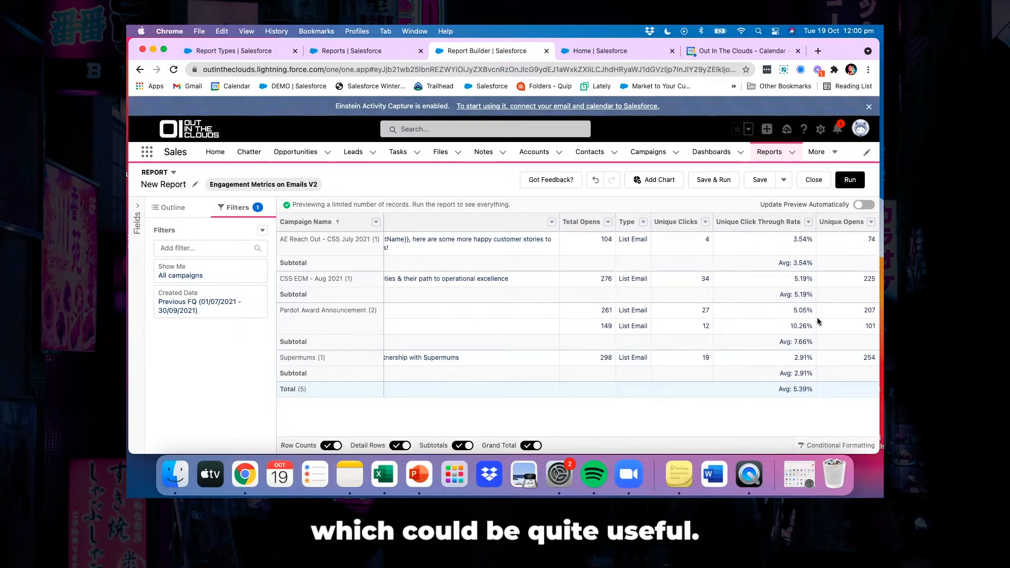
scroll(816, 317, "right", 1)
Summarize the Click To Open Ratio column by Average and refresh the preview
scroll(817, 320, "left", 4)
scroll(818, 320, "left", 5)
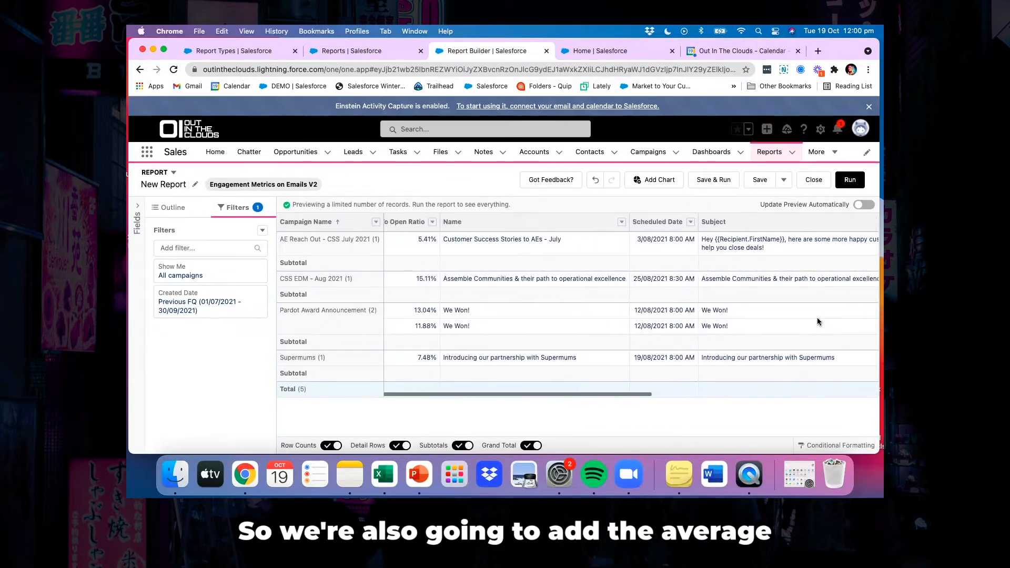
scroll(816, 321, "left", 2)
left_click(455, 222)
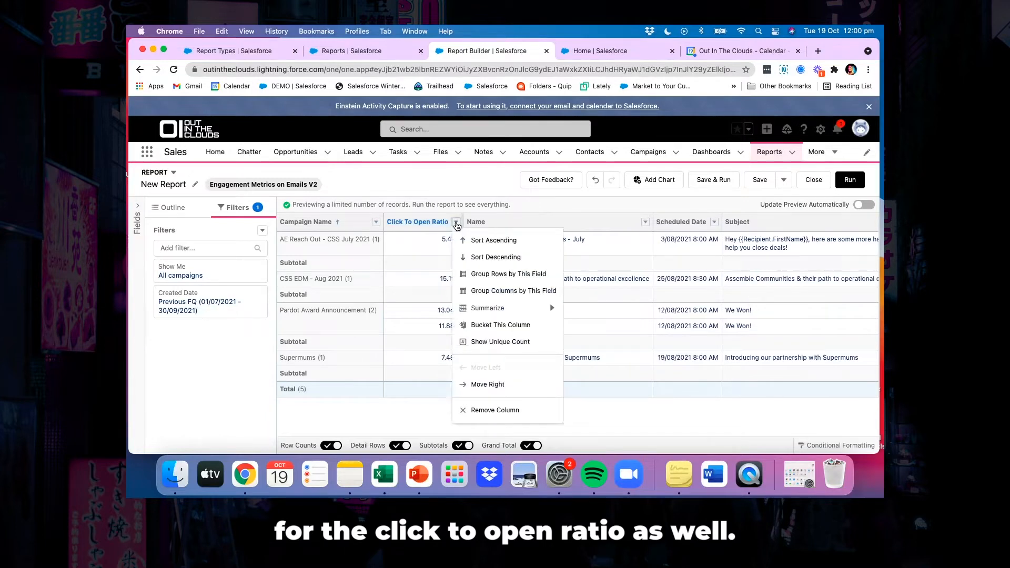
mouse_move(488, 308)
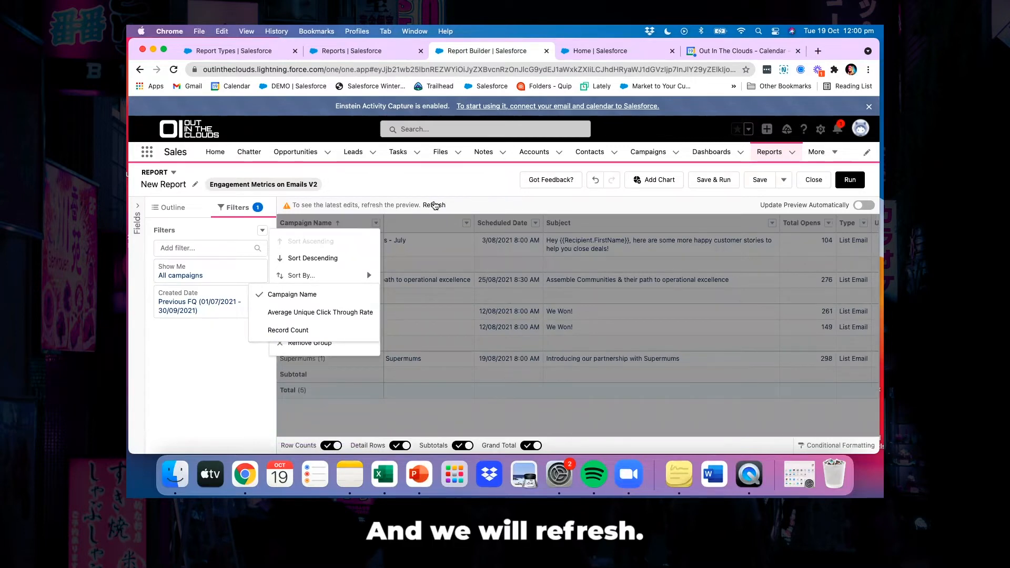
left_click(434, 205)
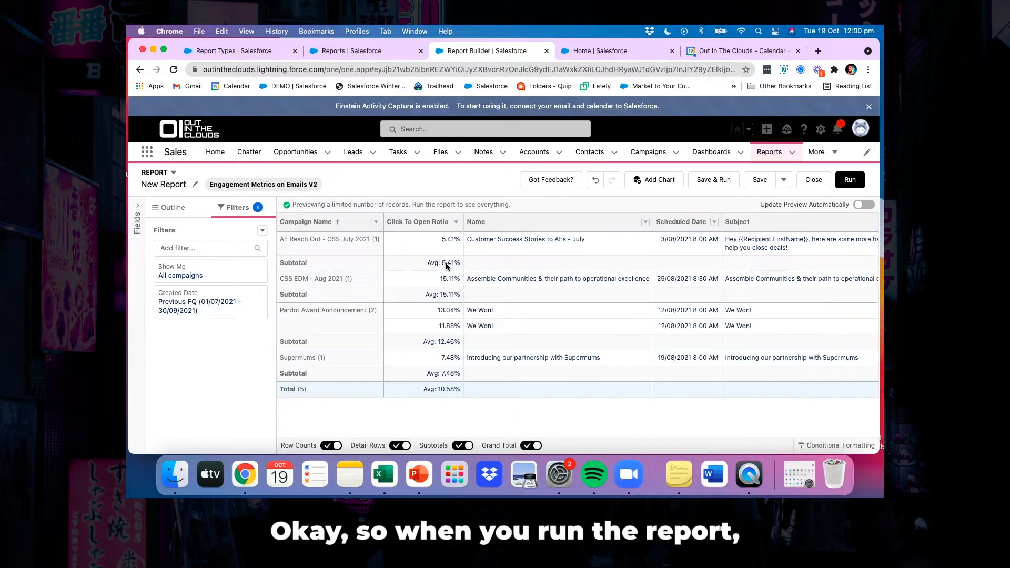
Run the full report and review its email engagement columns
left_click(848, 181)
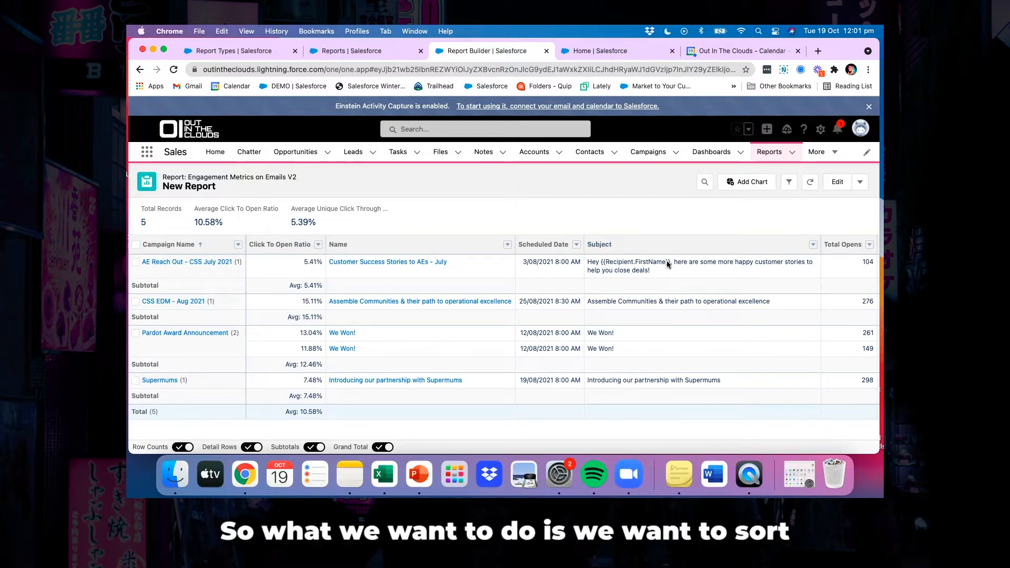
scroll(669, 273, "right", 5)
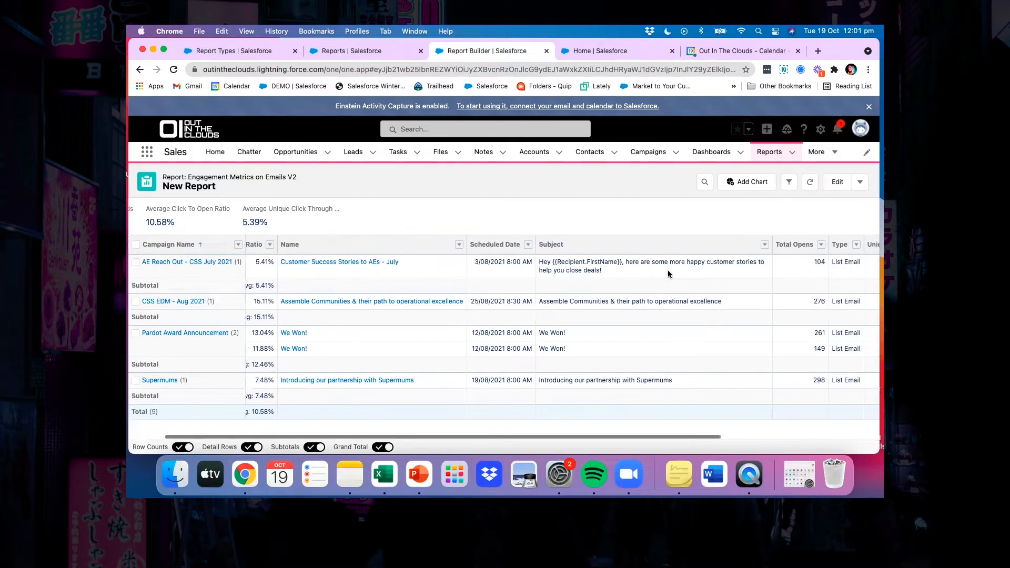
scroll(667, 273, "right", 5)
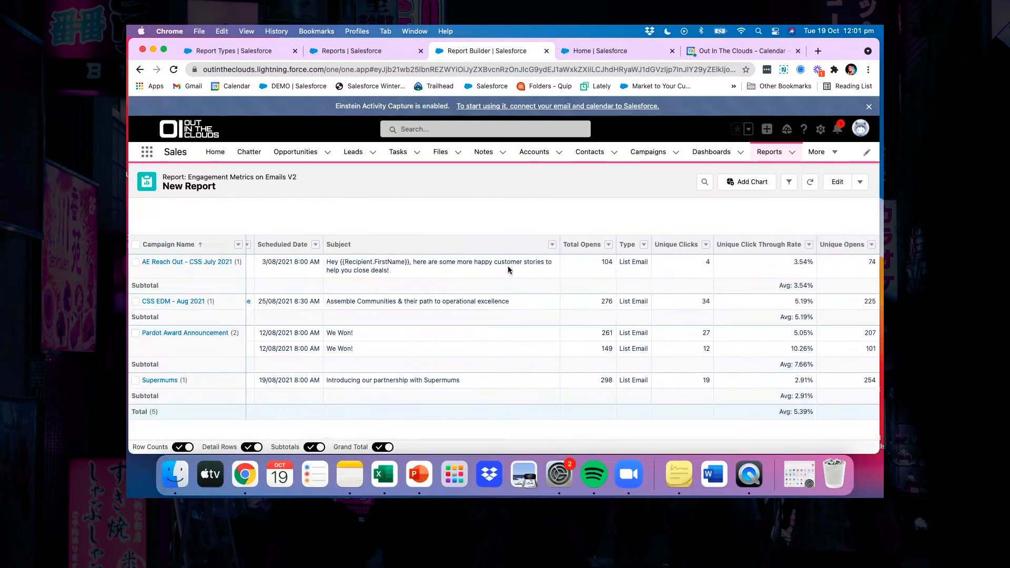
scroll(508, 269, "left", 10)
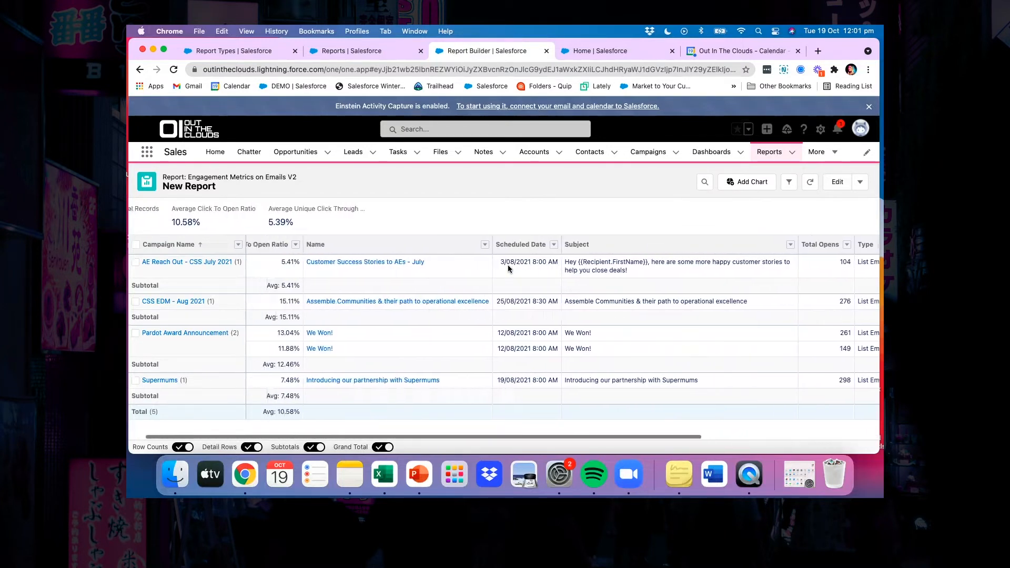
scroll(673, 289, "right", 3)
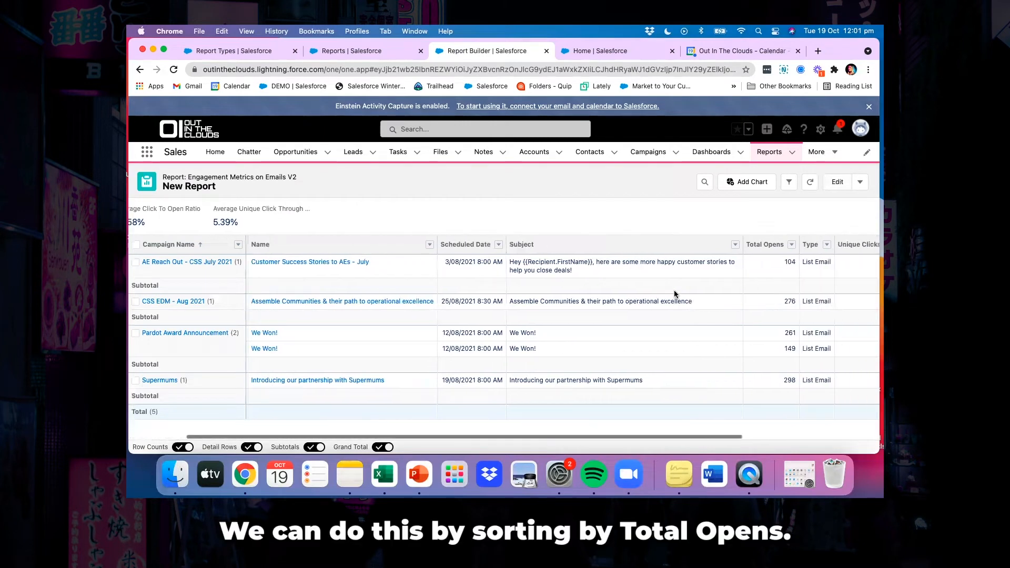
Sort the report by Total Opens in descending order and review the sorted rows
scroll(674, 289, "right", 2)
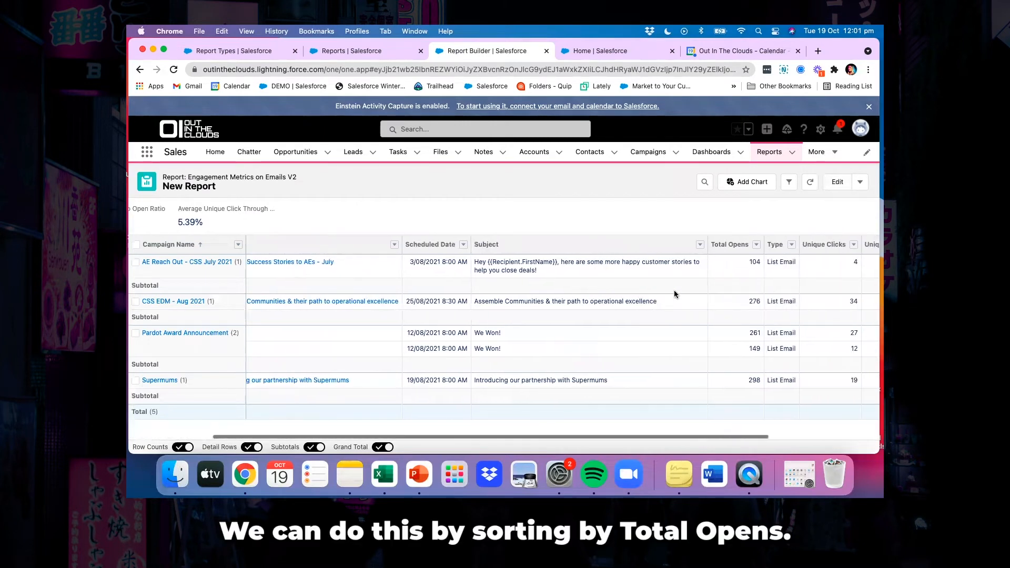
left_click(744, 244)
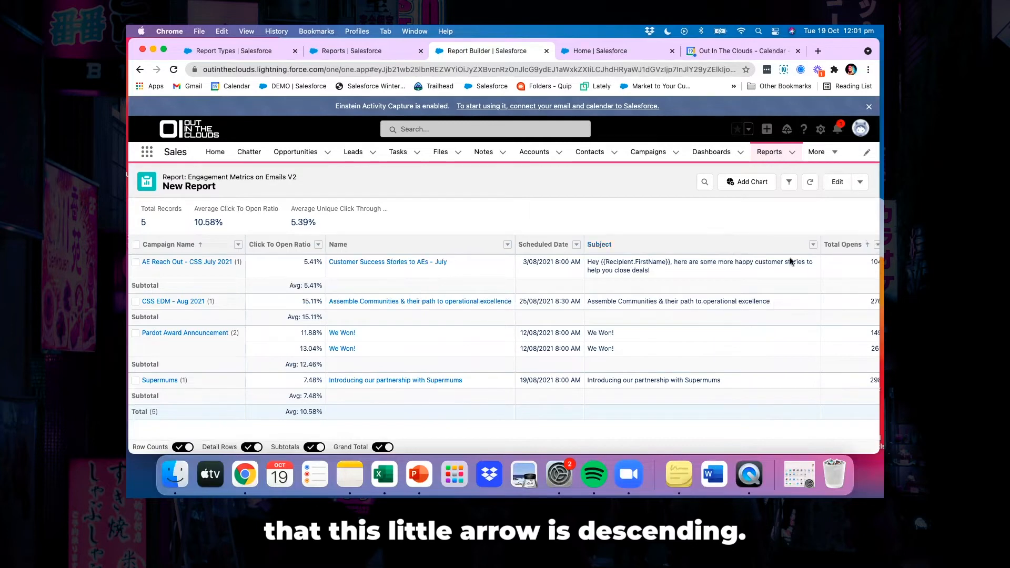
scroll(866, 249, "right", 2)
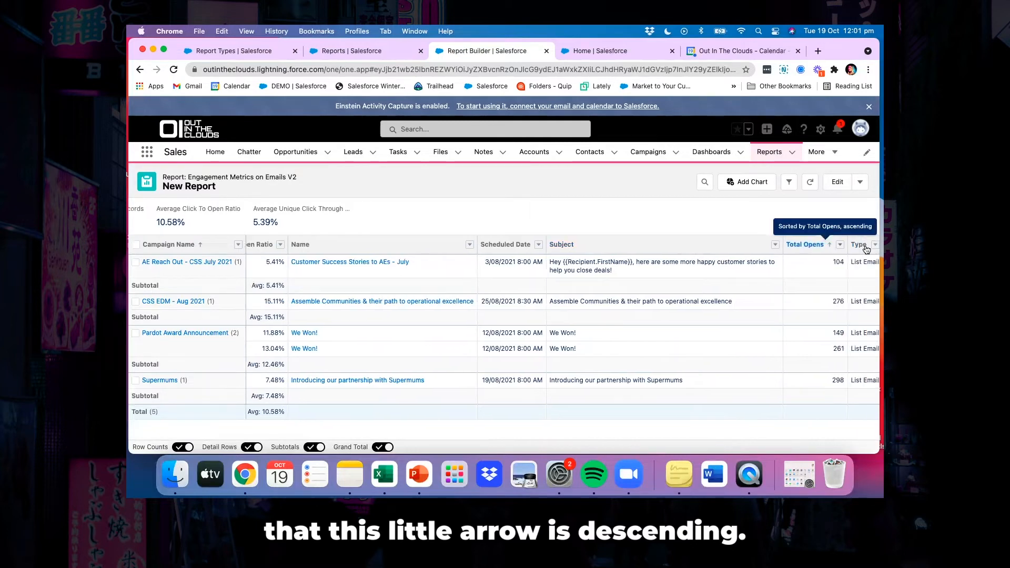
left_click(818, 245)
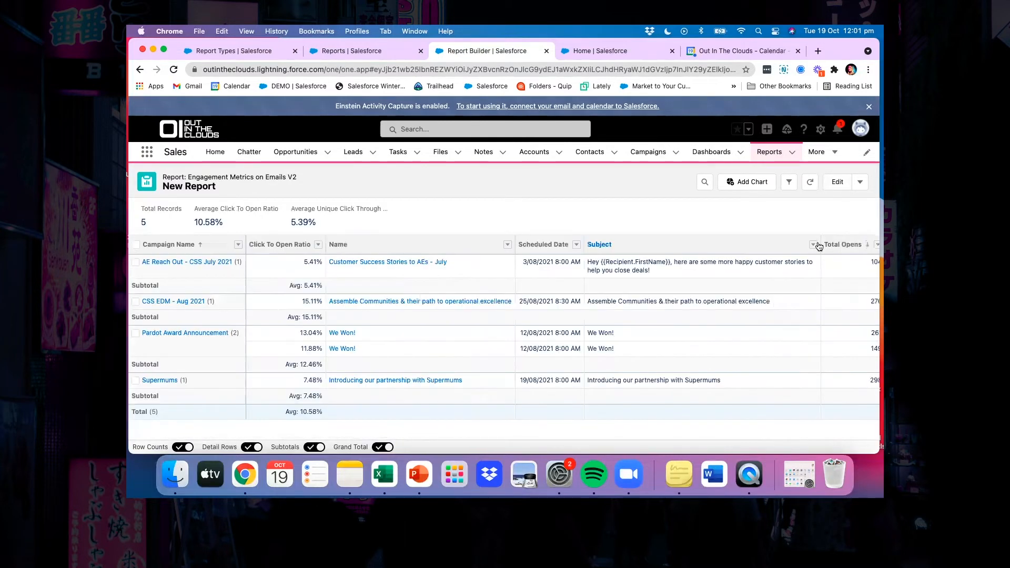
scroll(819, 246, "right", 2)
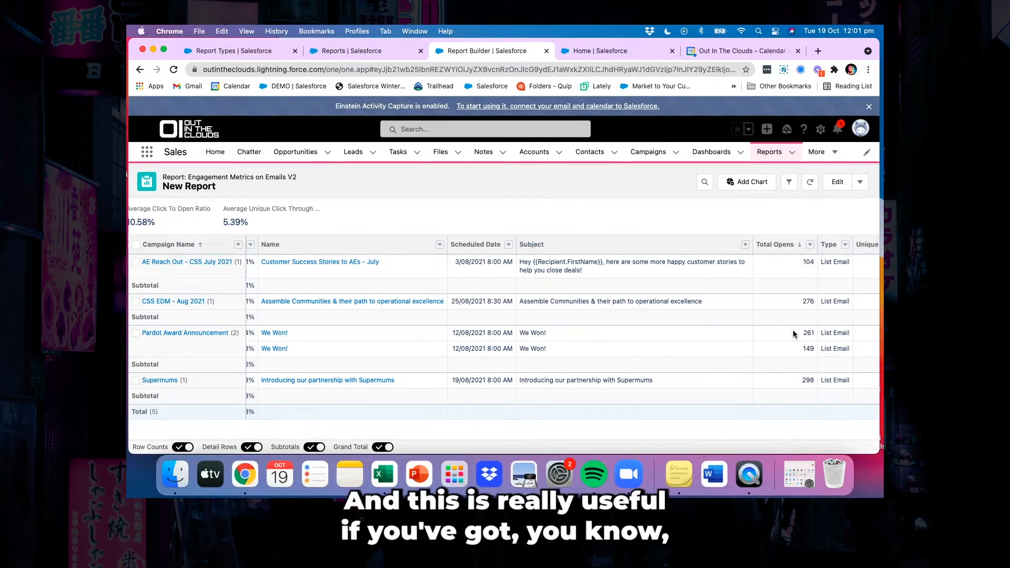
scroll(793, 331, "left", 3)
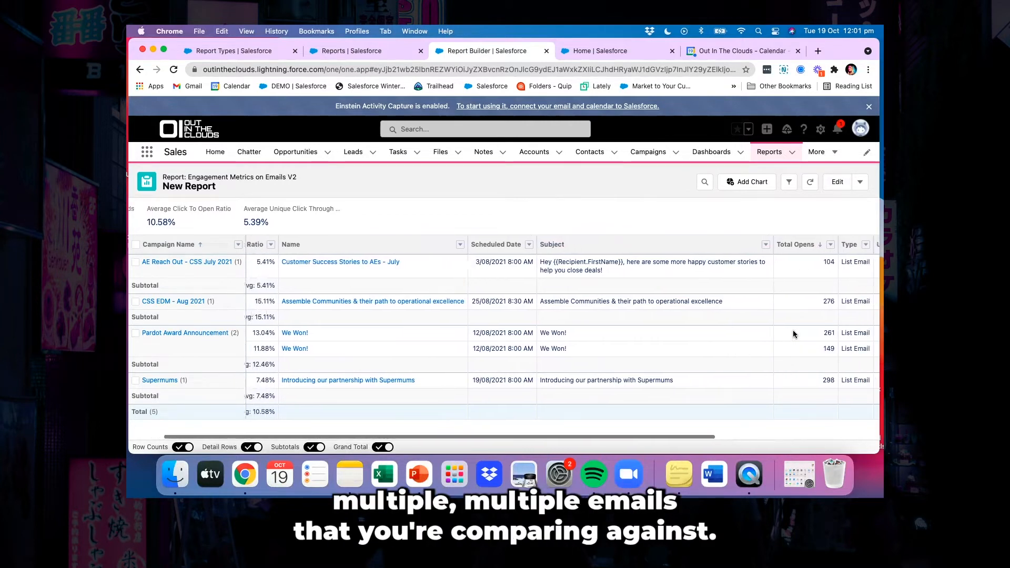
scroll(793, 330, "right", 3)
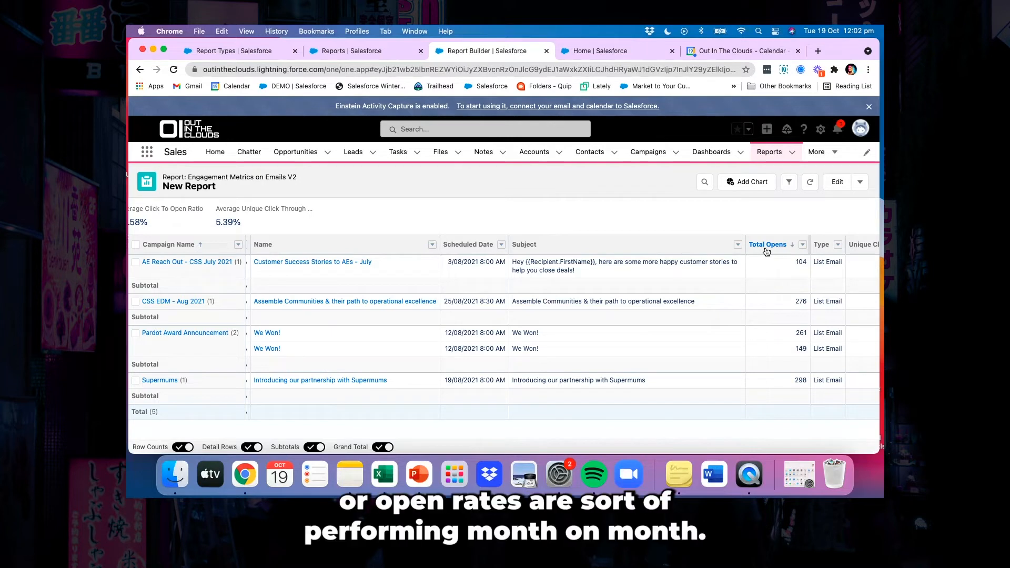
scroll(766, 252, "left", 5)
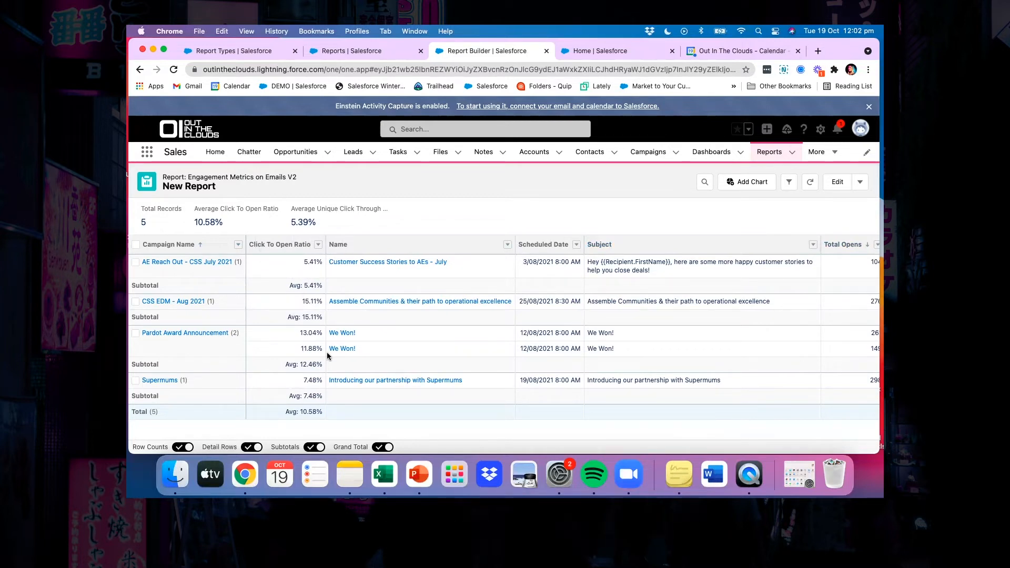
Reopen the report for editing, replace the Campaign Name row grouping with Scheduled Date and refresh the preview
left_click(837, 182)
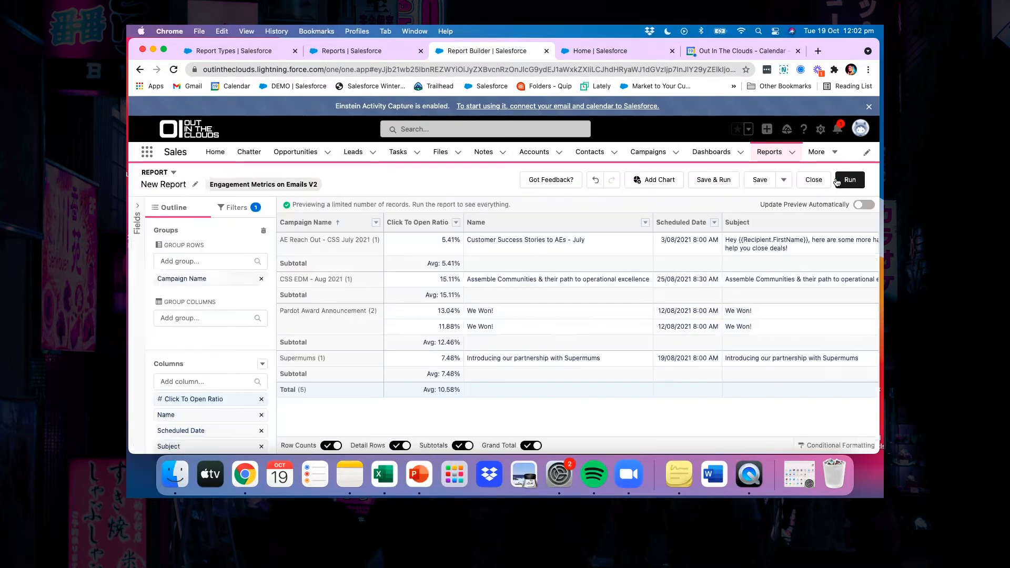
left_click(260, 282)
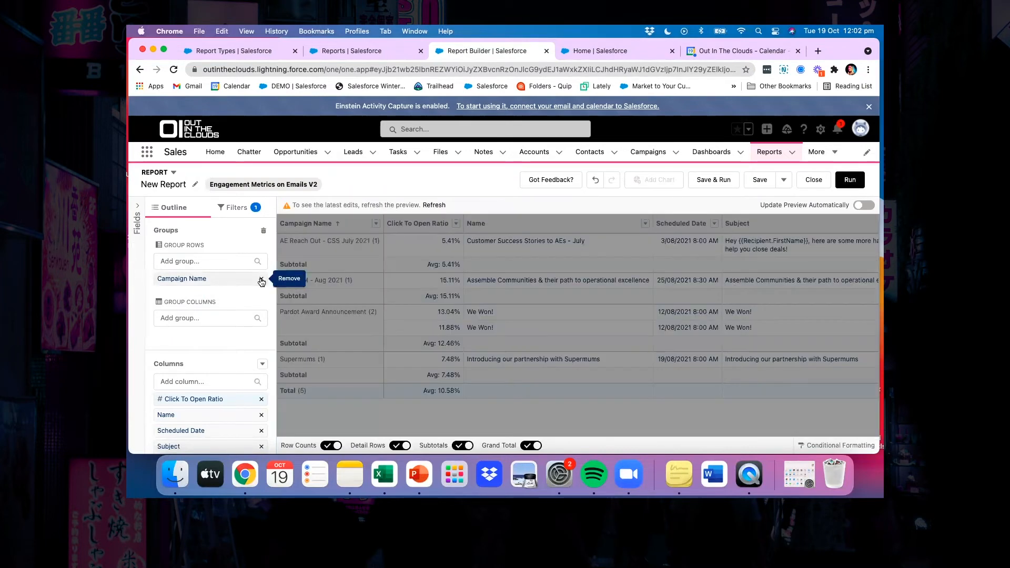
left_click(198, 256)
type("schedu")
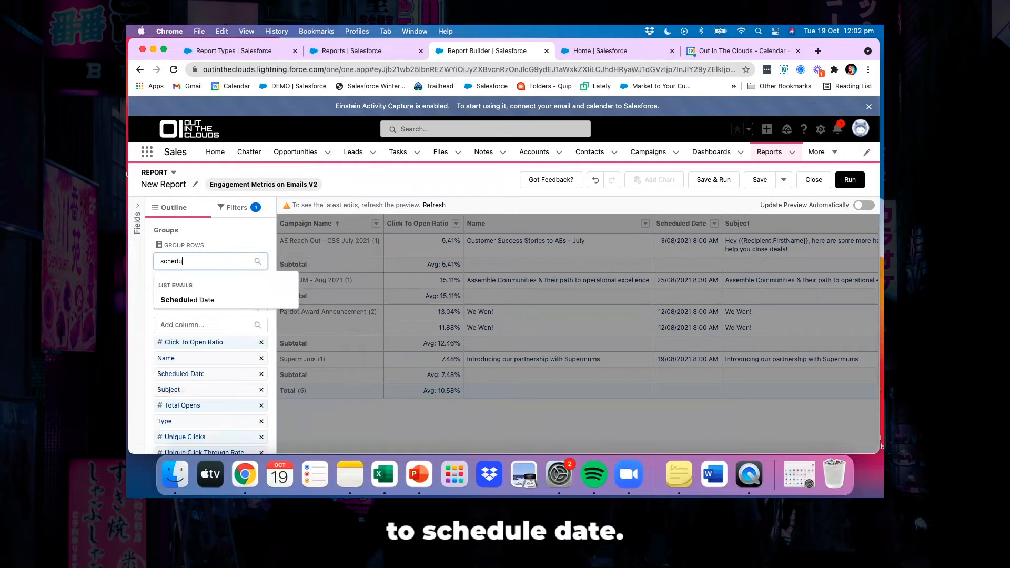
left_click(184, 299)
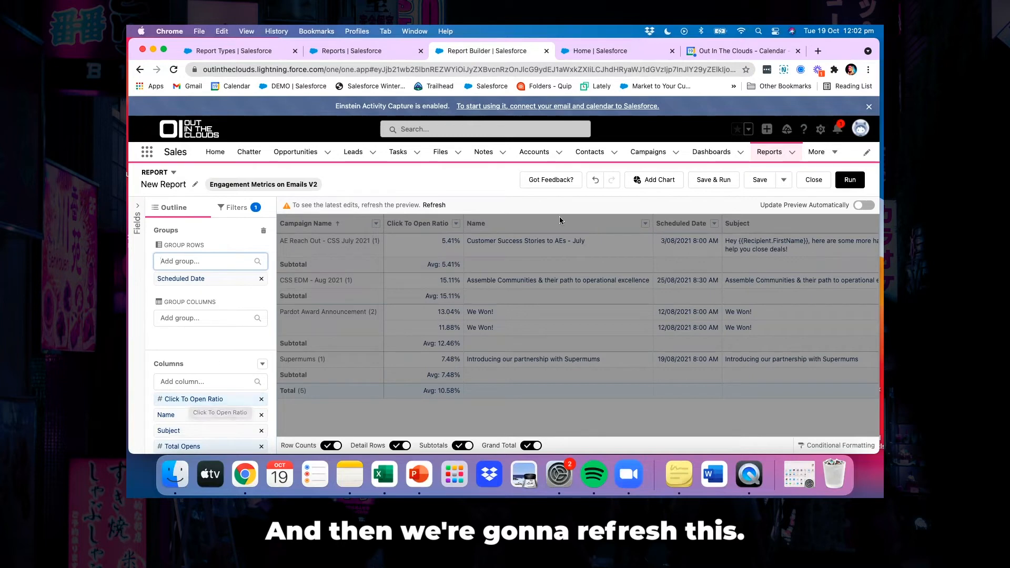
left_click(433, 205)
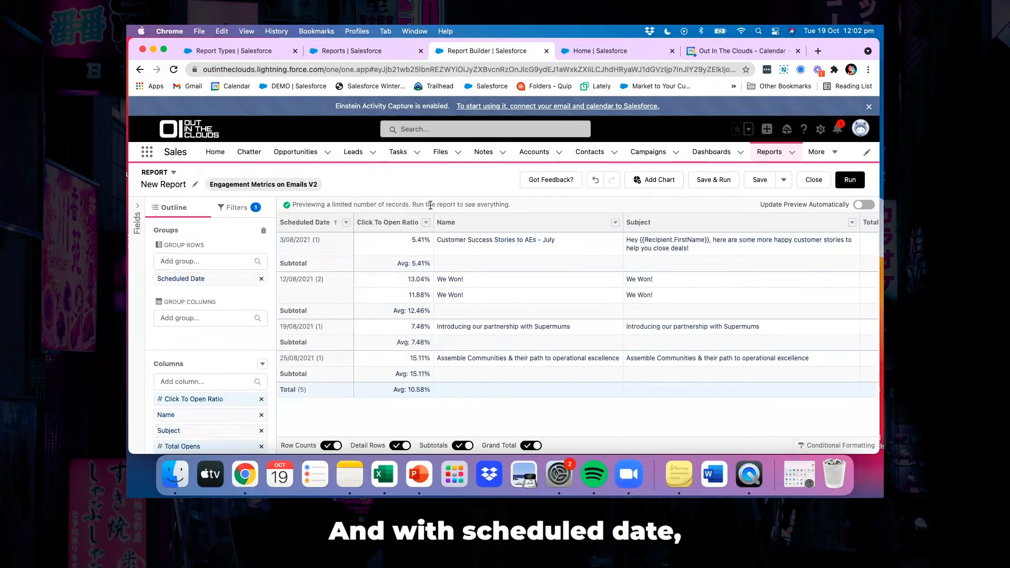
Group the Scheduled Date rows by Calendar Month and refresh the preview
left_click(346, 223)
mouse_move(400, 309)
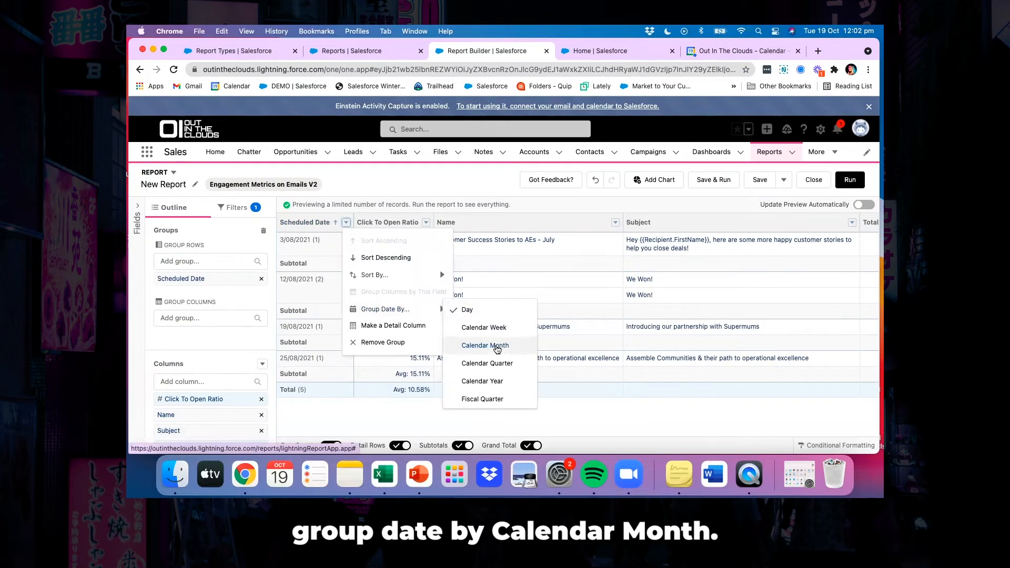
left_click(496, 347)
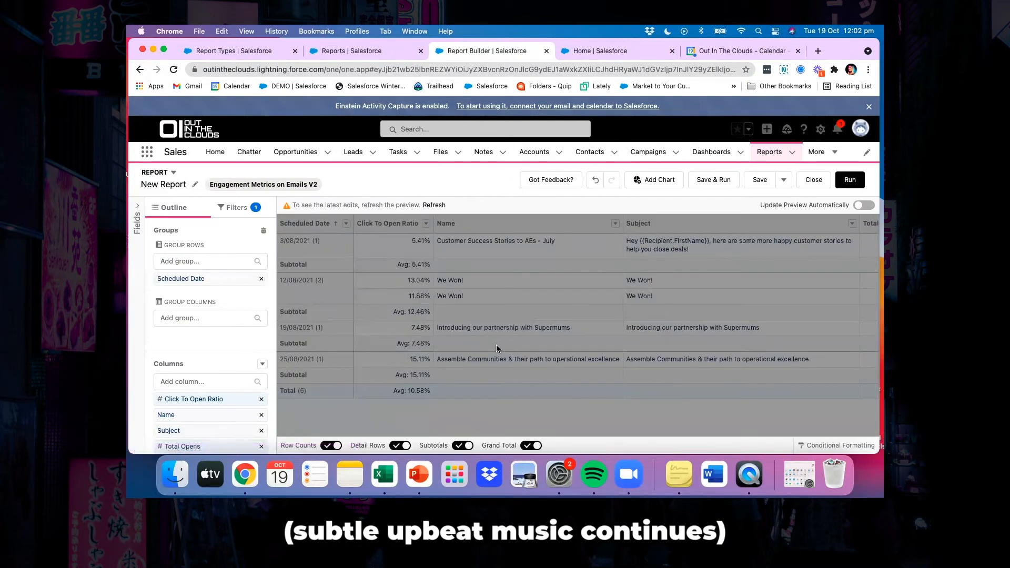
left_click(435, 205)
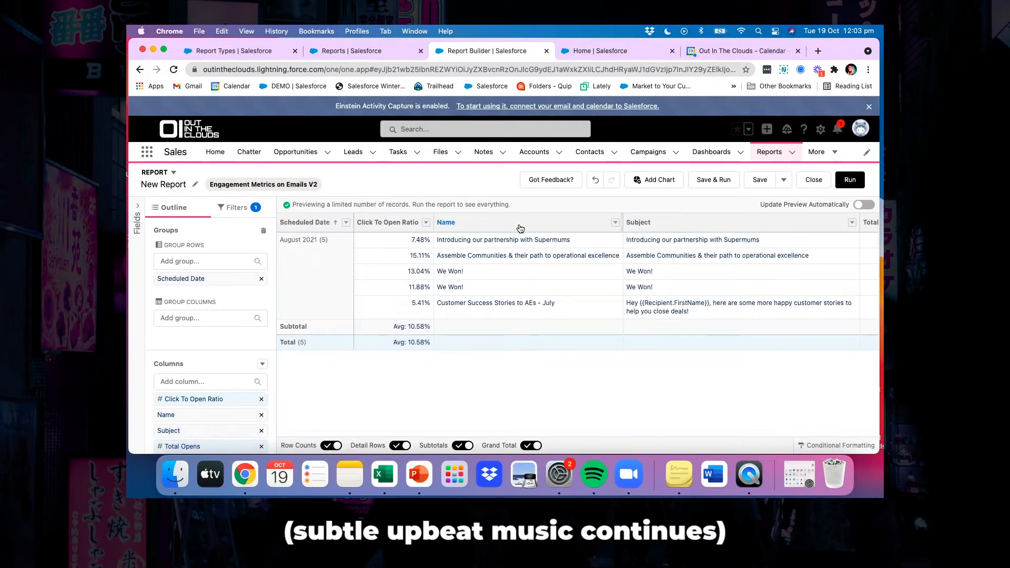
Move the Name and Subject columns ahead of Click To Open Ratio, refreshing the preview after each move
left_click_drag(504, 226, 384, 225)
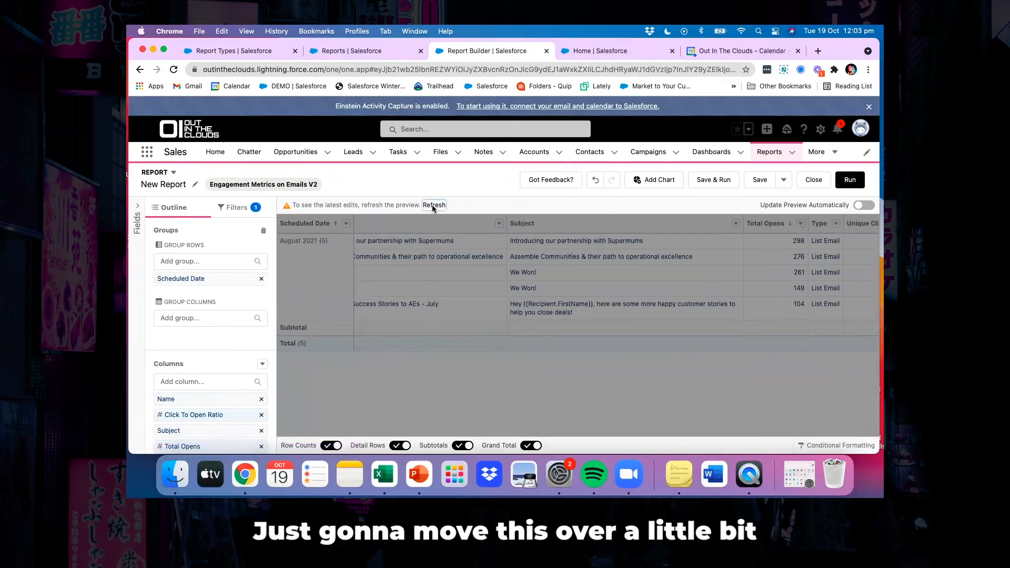
left_click(432, 205)
scroll(682, 310, "right", 1)
mouse_move(689, 225)
left_mouse_down()
mouse_move(546, 230)
mouse_move(562, 227)
left_mouse_up()
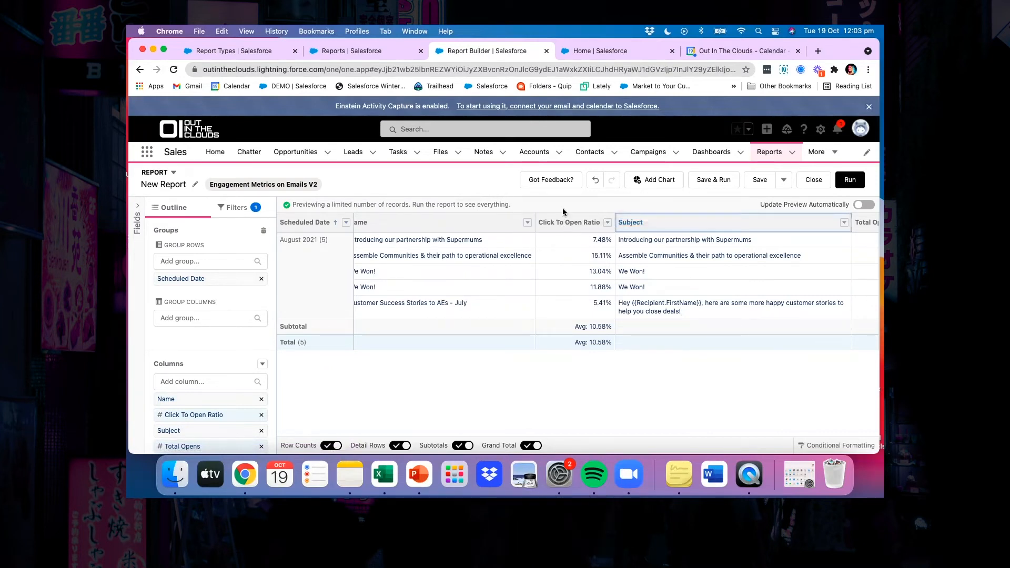
left_click_drag(627, 224, 532, 222)
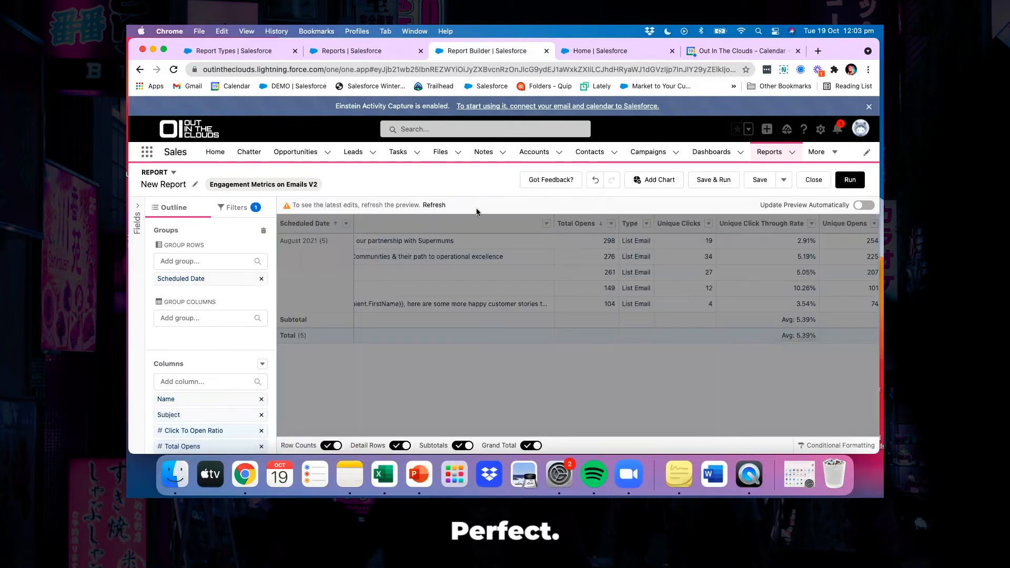
left_click(427, 204)
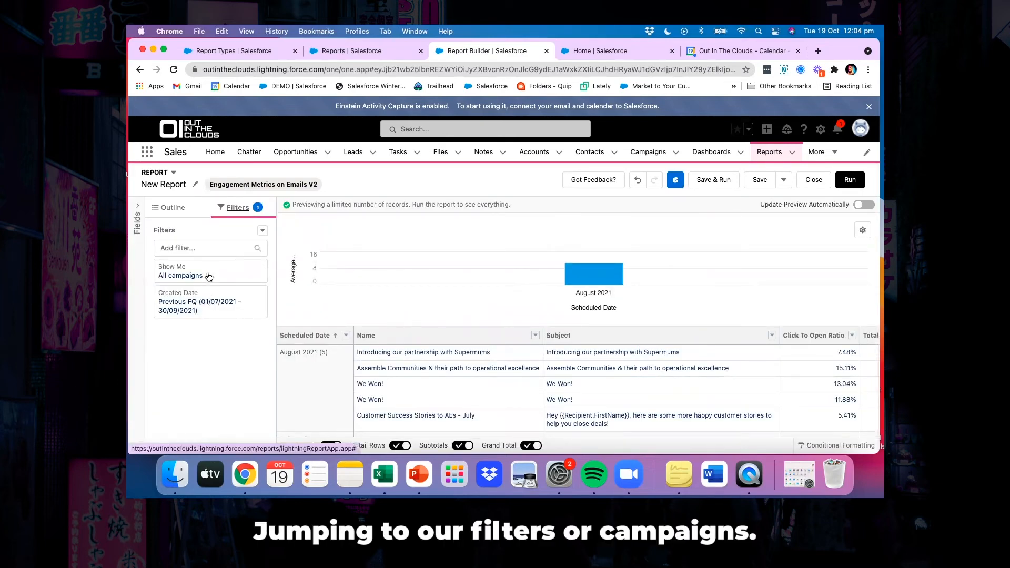
Set the Created Date filter's range to Current CY and apply it
scroll(314, 356, "down", 3)
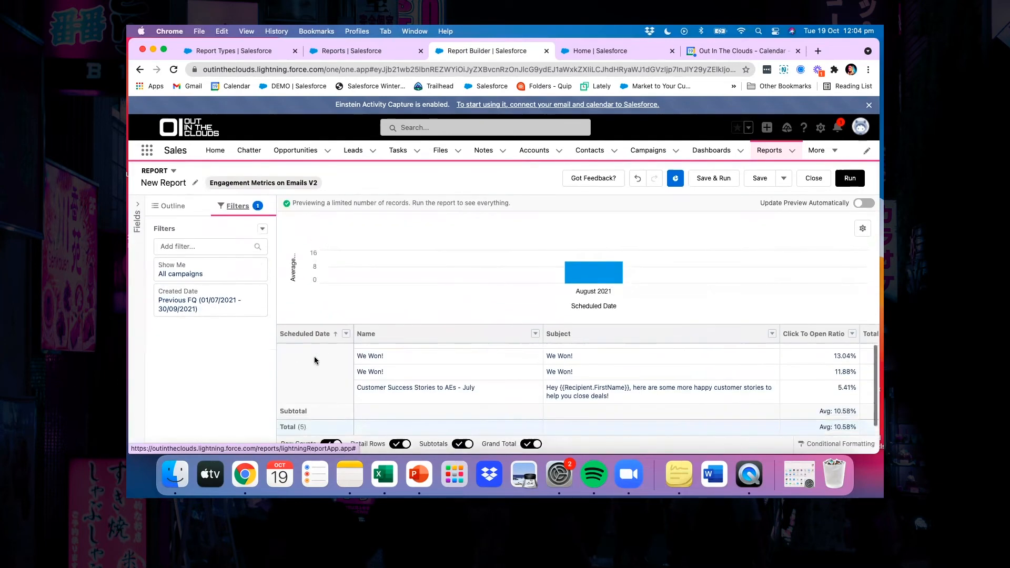
left_click(242, 296)
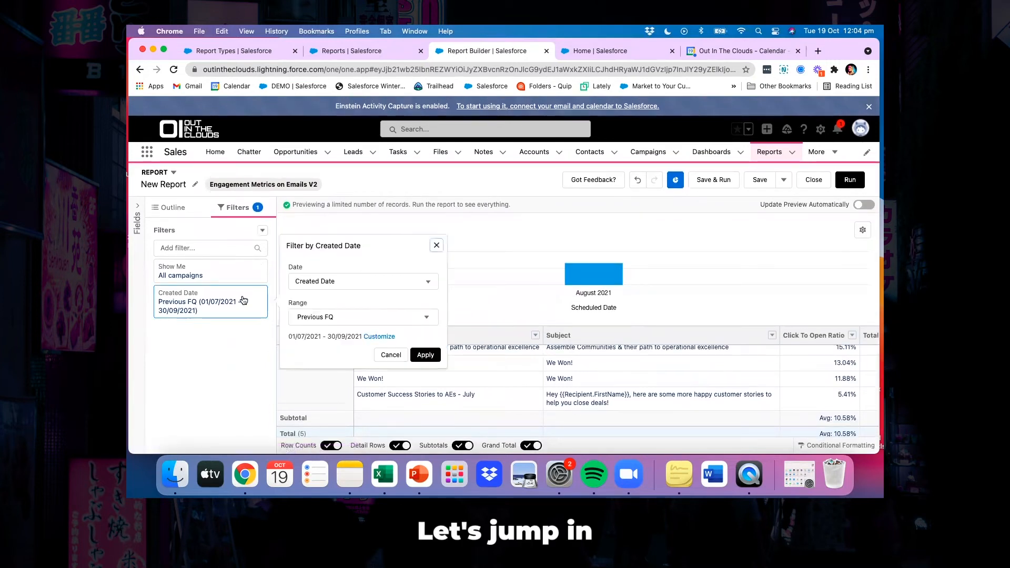
left_click(337, 318)
scroll(347, 404, "down", 4)
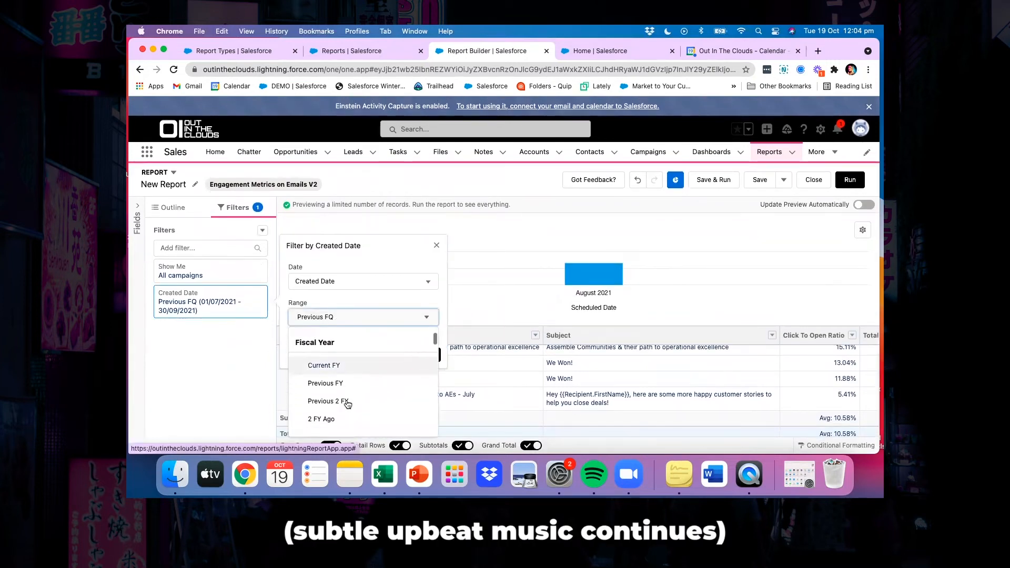
scroll(347, 403, "down", 3)
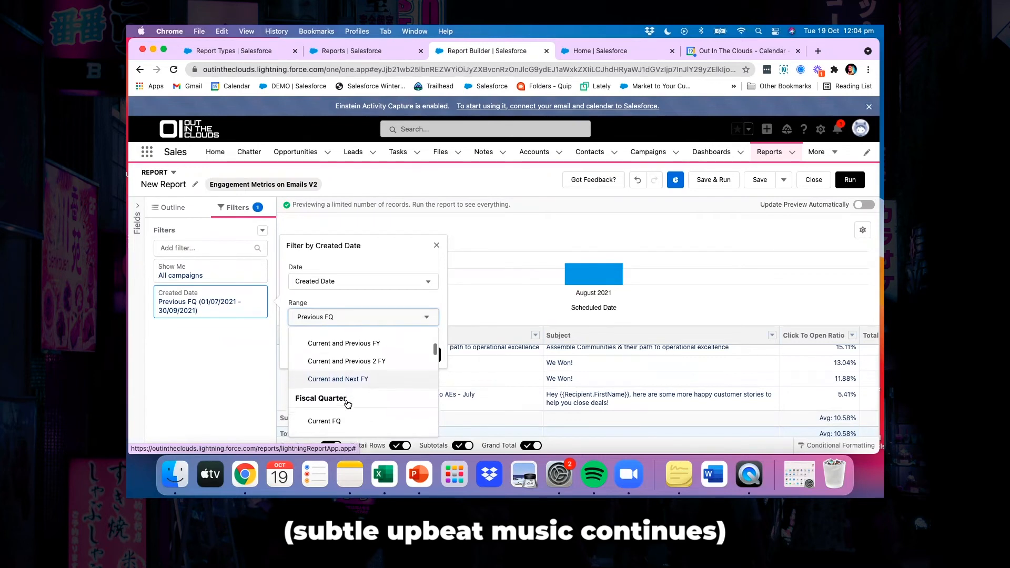
scroll(347, 403, "down", 4)
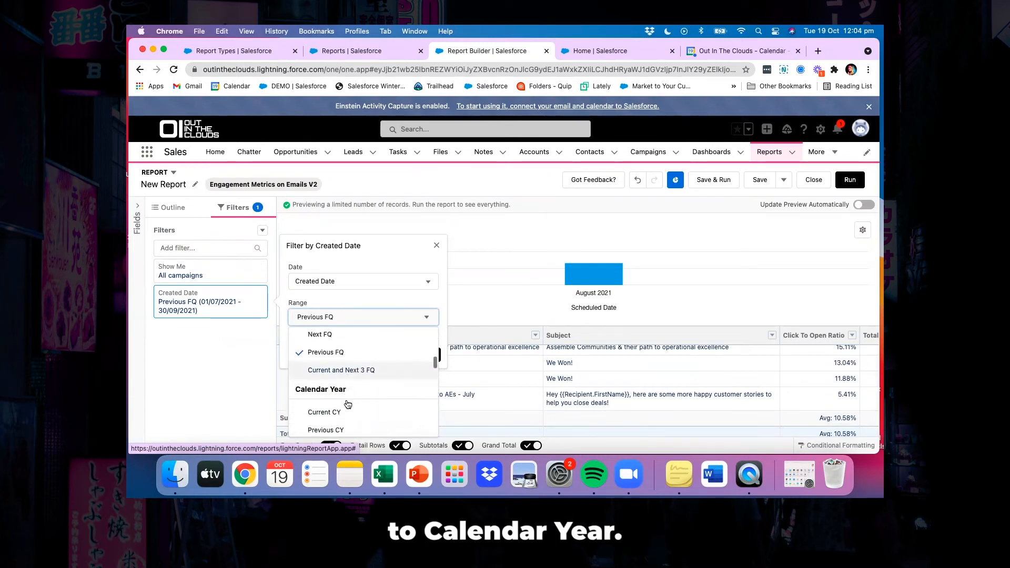
left_click(332, 405)
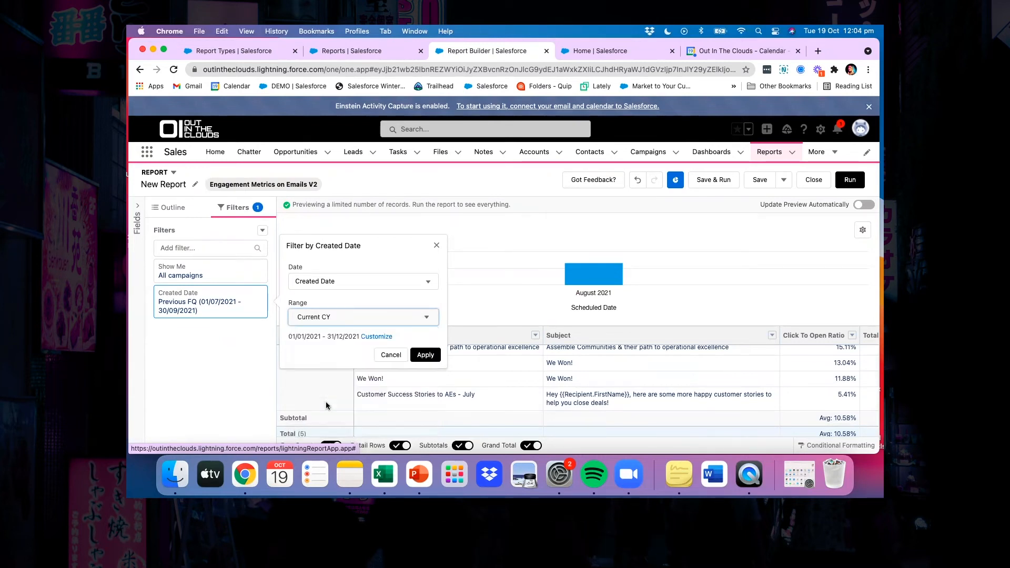
left_click(426, 355)
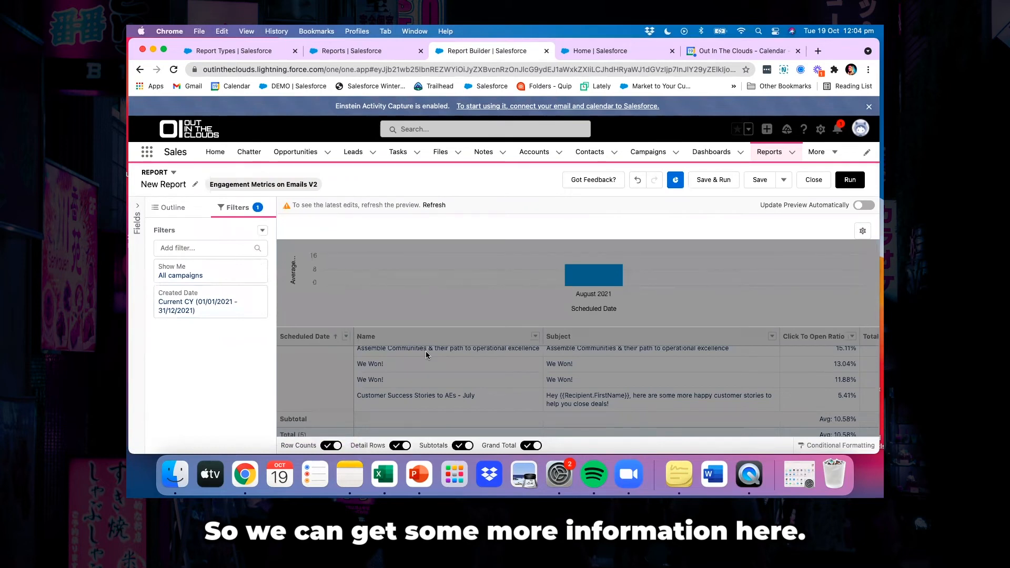
Run the updated report and review the monthly Average Click To Open Ratio chart
left_click(856, 182)
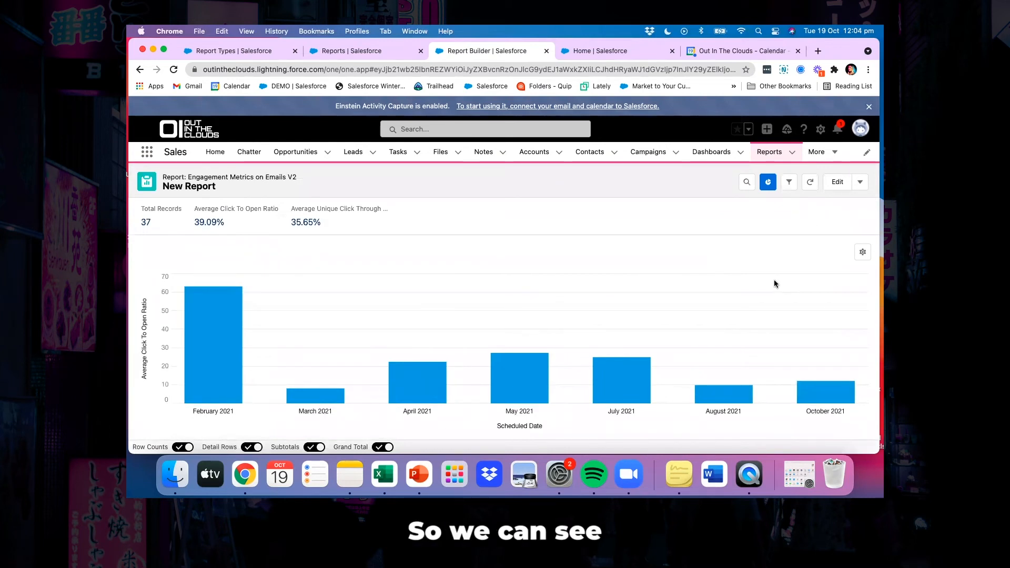
scroll(774, 279, "down", 2)
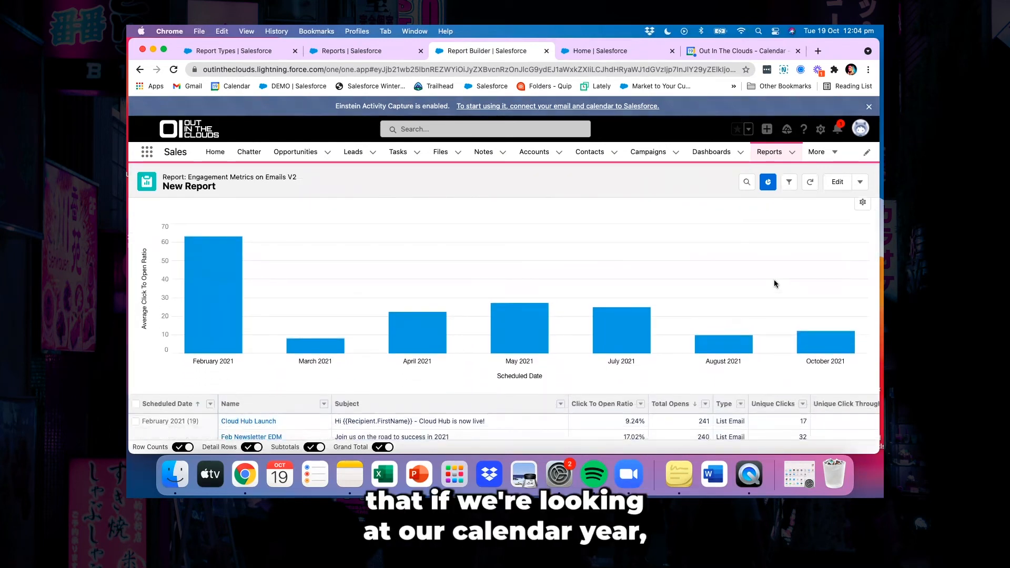
scroll(774, 280, "up", 1)
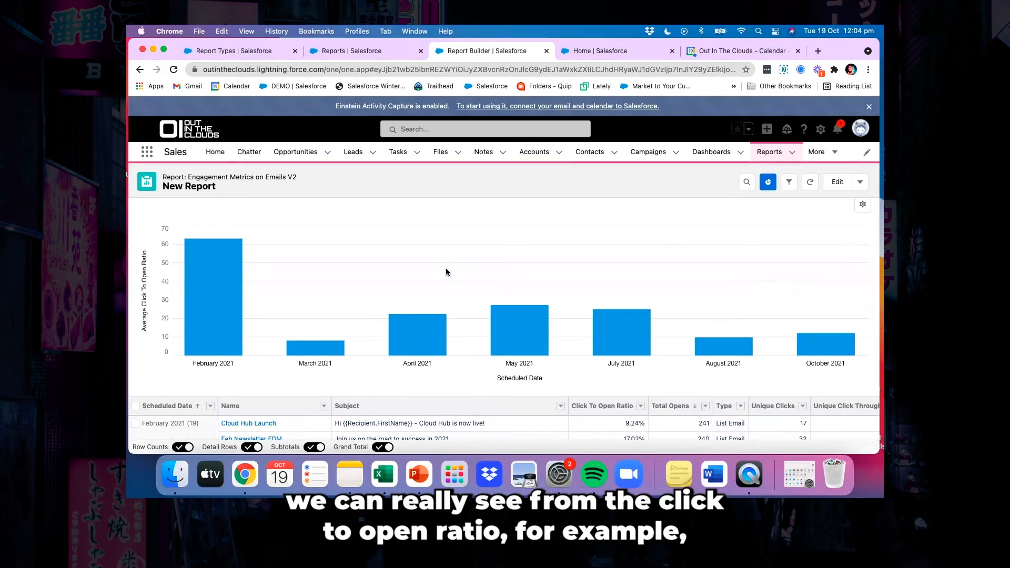
Start saving the report and name it "Engagement Metrics on Emails / Campaigns"
scroll(445, 272, "up", 1)
scroll(443, 271, "up", 1)
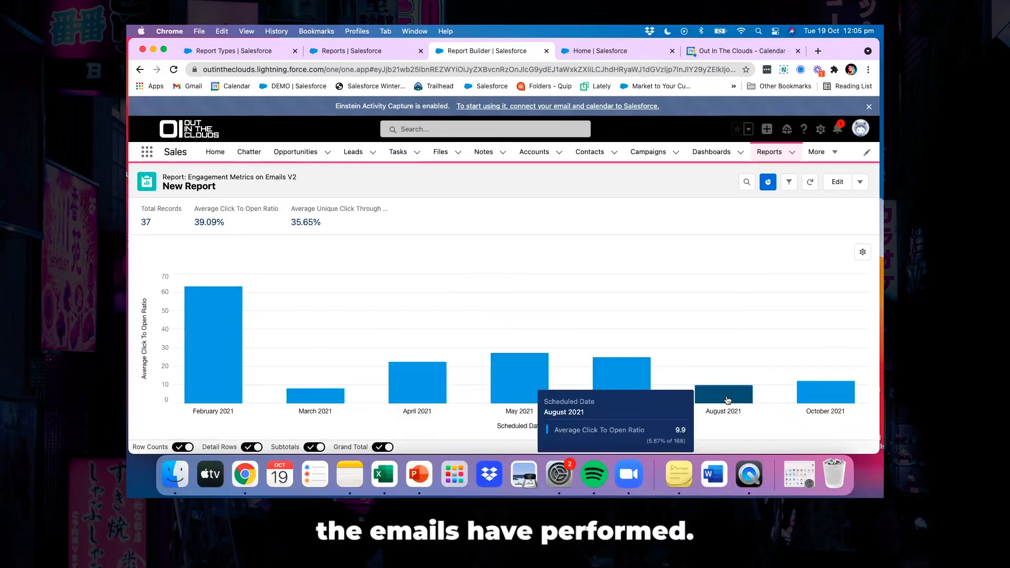
mouse_move(817, 402)
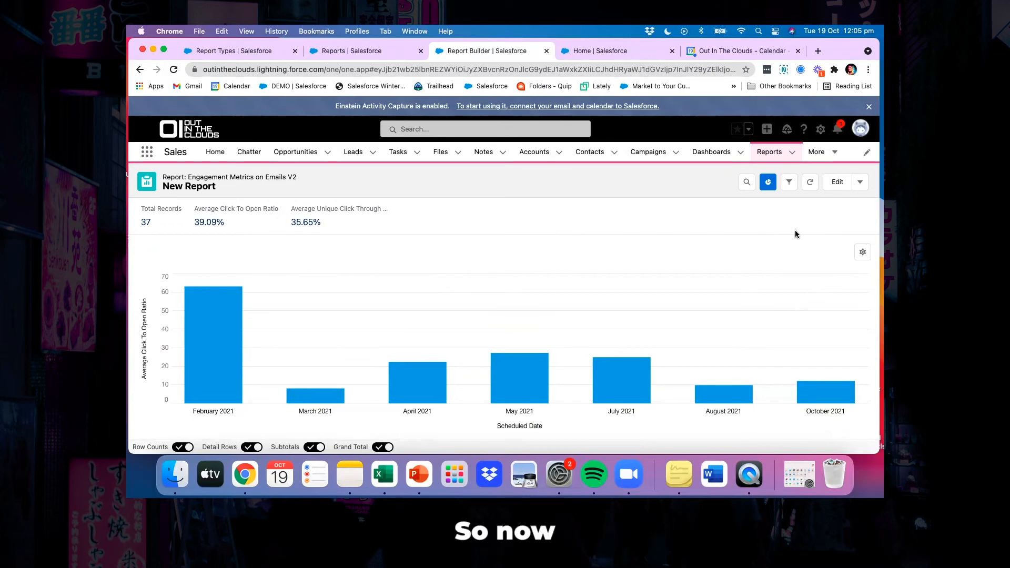
scroll(794, 234, "down", 5)
left_click(864, 184)
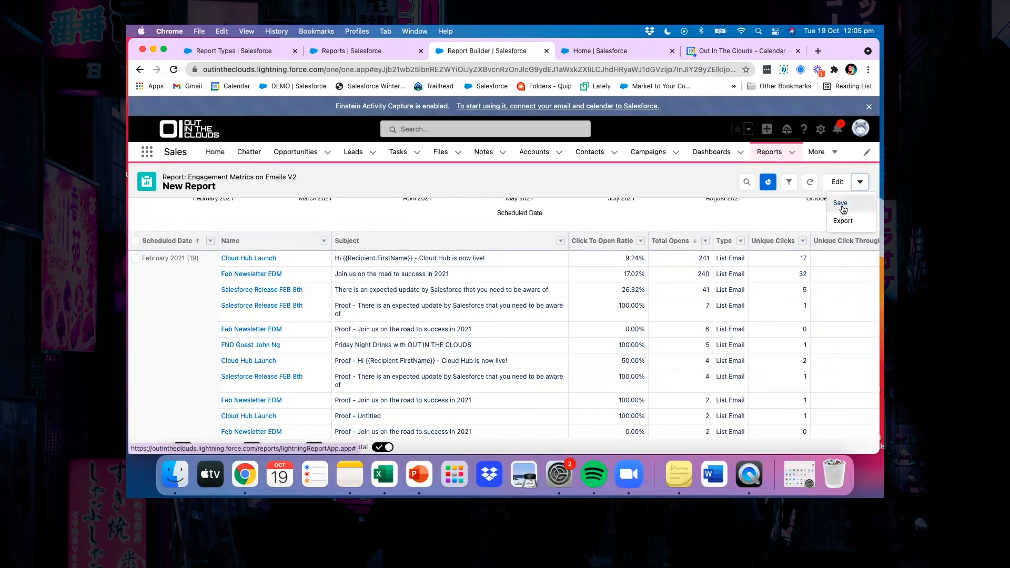
left_click(840, 204)
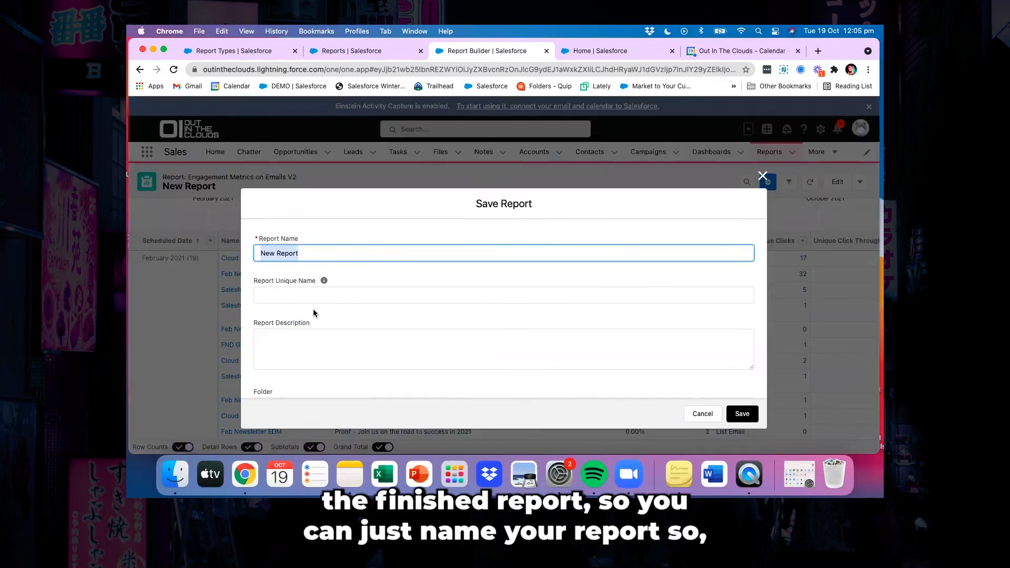
type("Engag")
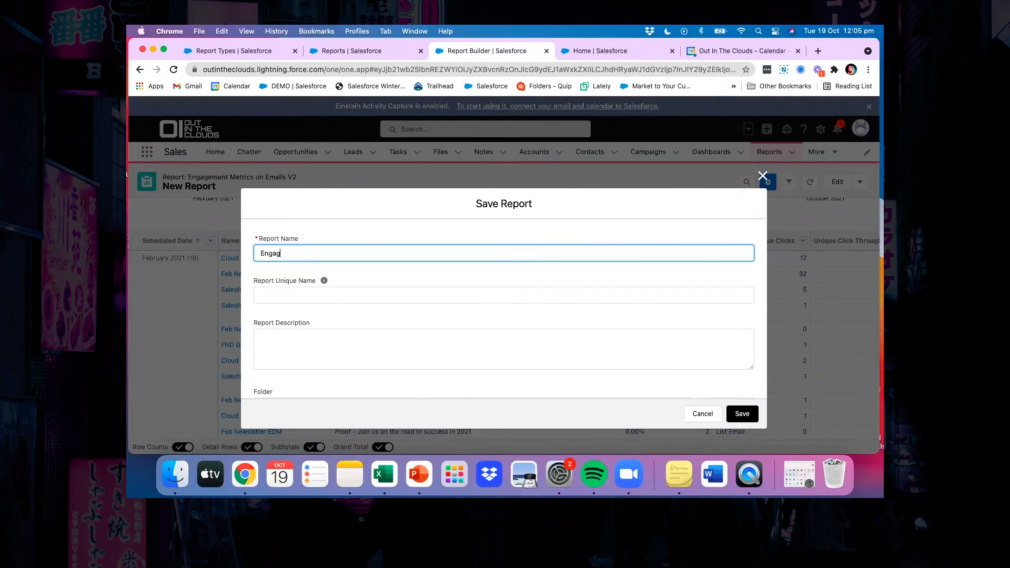
type("ement Metrics ")
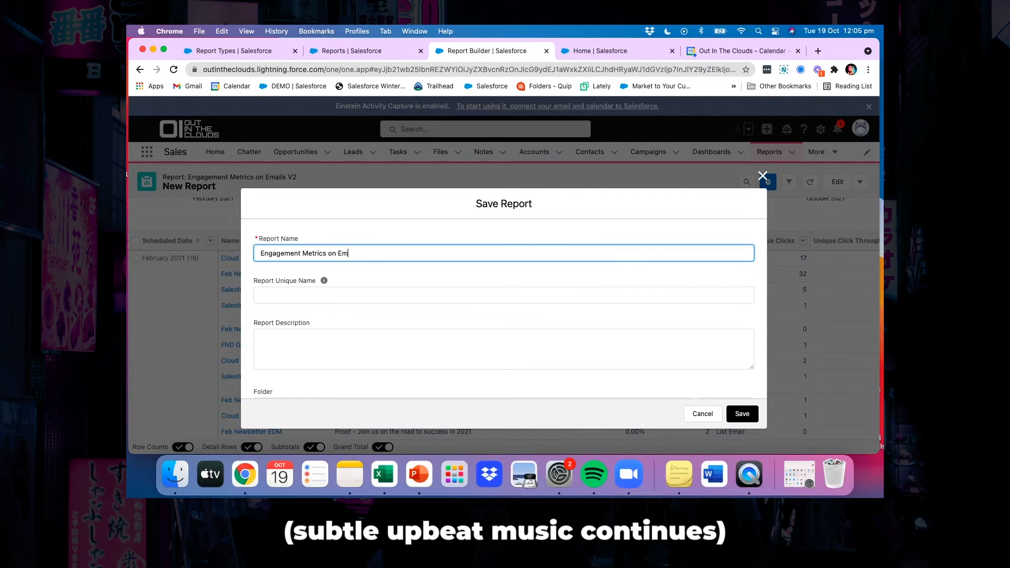
type("on Emails per cam")
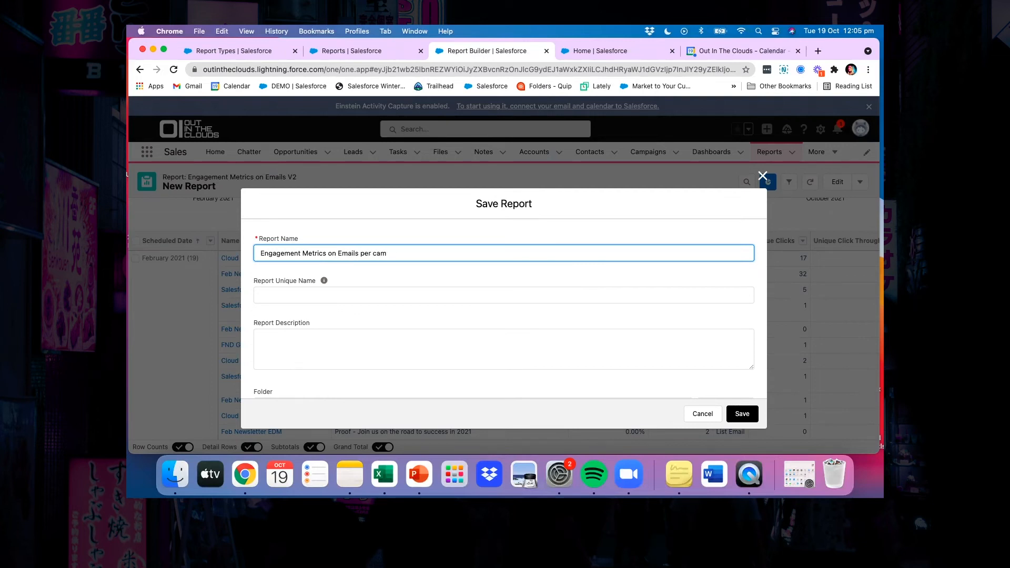
key("BackSpace")
key("BackSpace")
key("BackSpace")
type("Campaig")
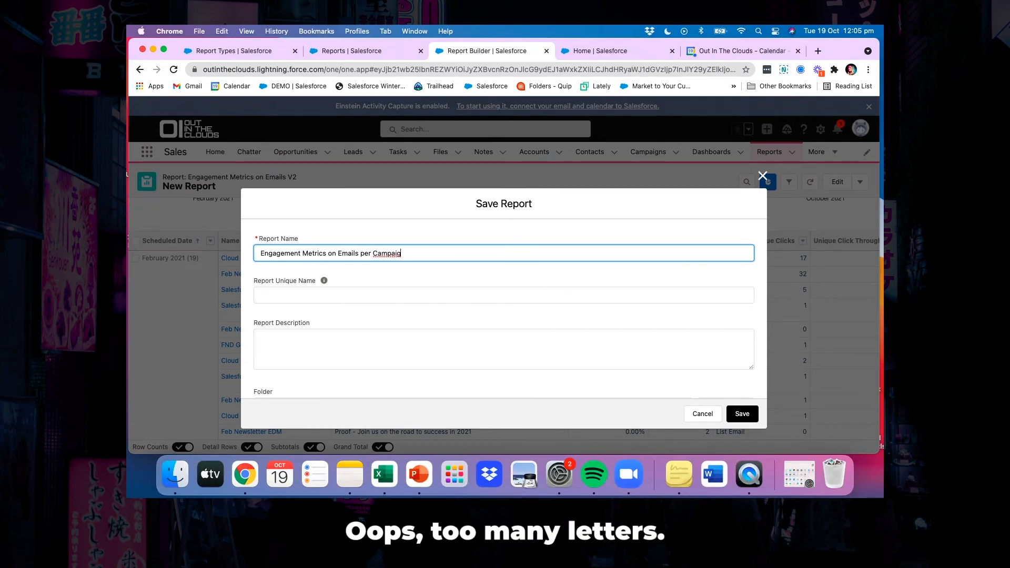
left_click(370, 253)
key("BackSpace")
key("BackSpace")
key("BackSpace")
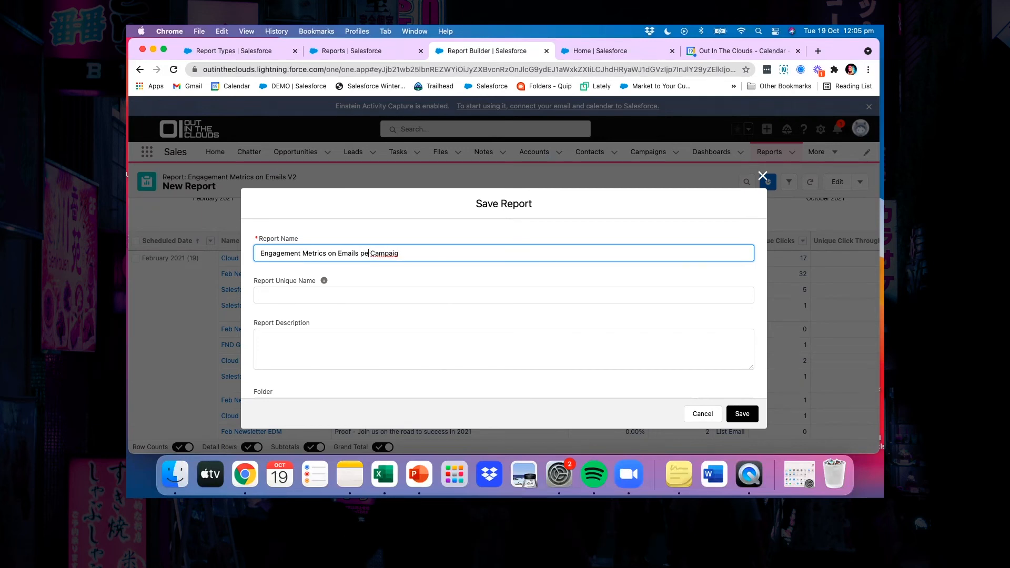
type("/")
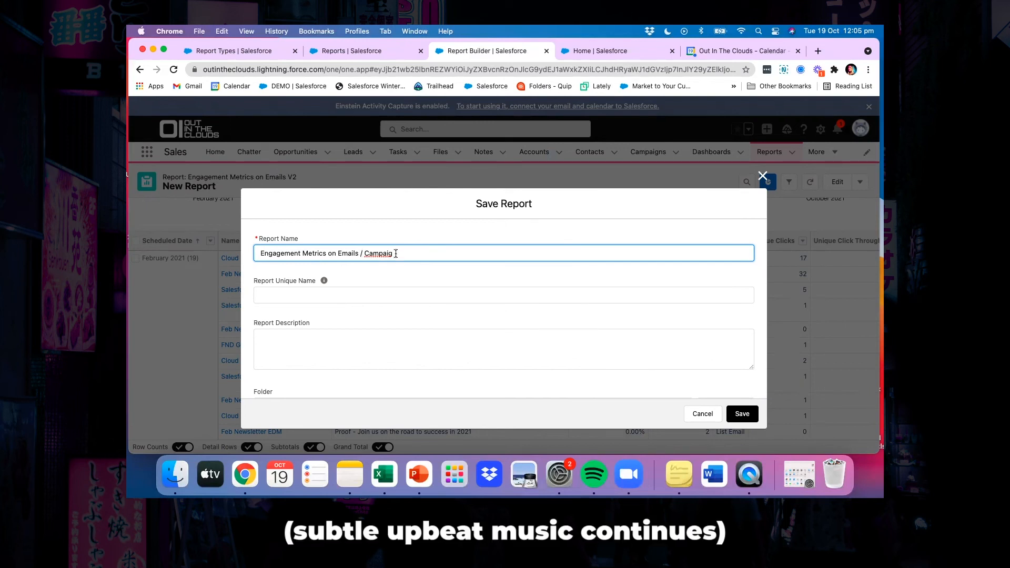
type("ns")
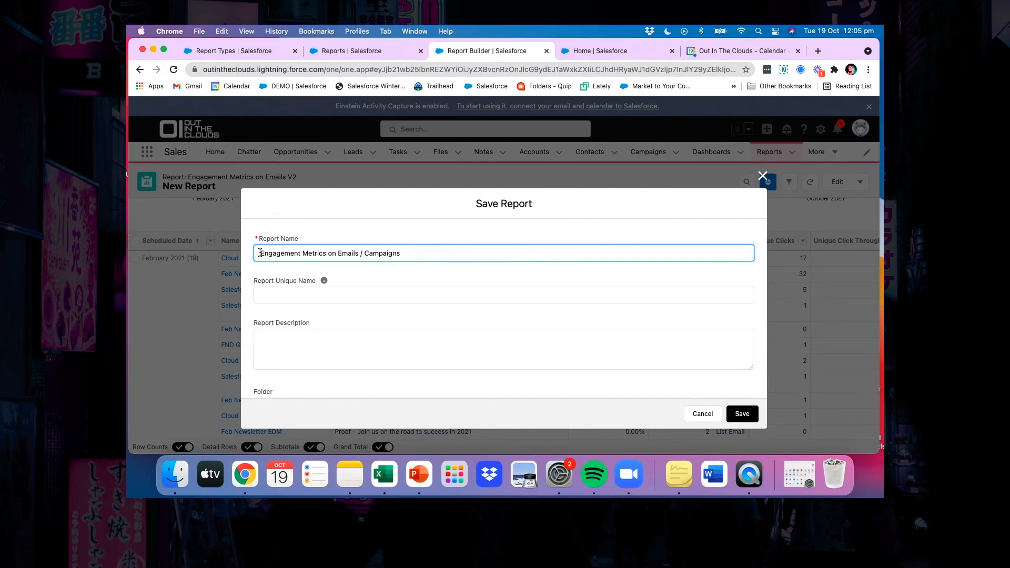
Leave the description blank, look through the available folders, and save the report in Private Reports
scroll(300, 331, "down", 2)
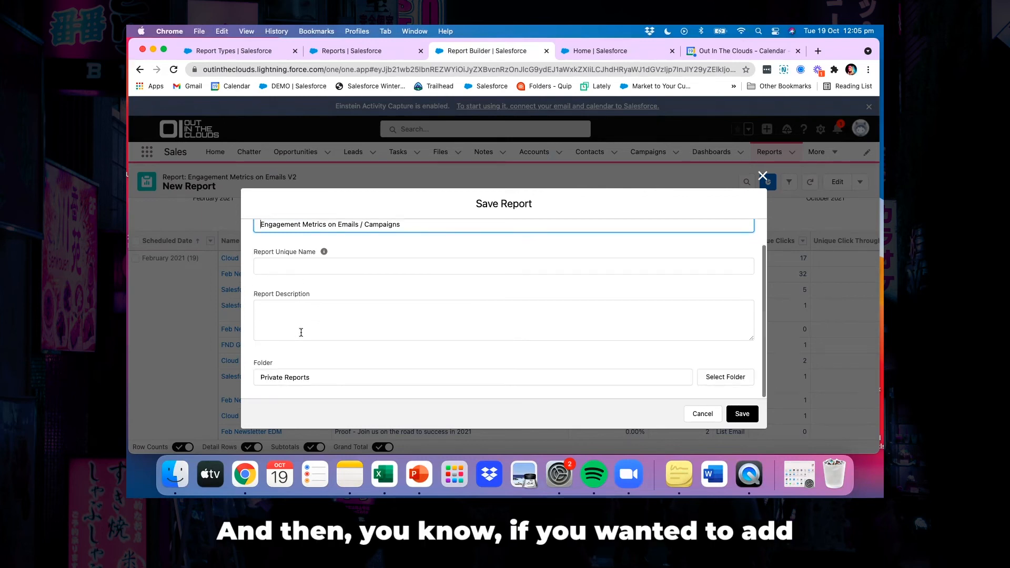
left_click(276, 313)
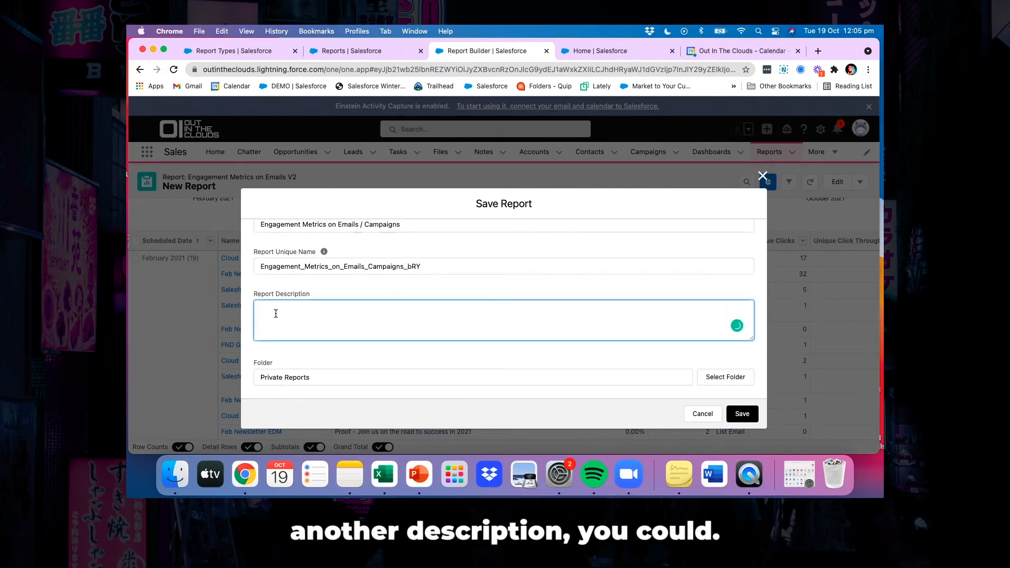
left_click(713, 377)
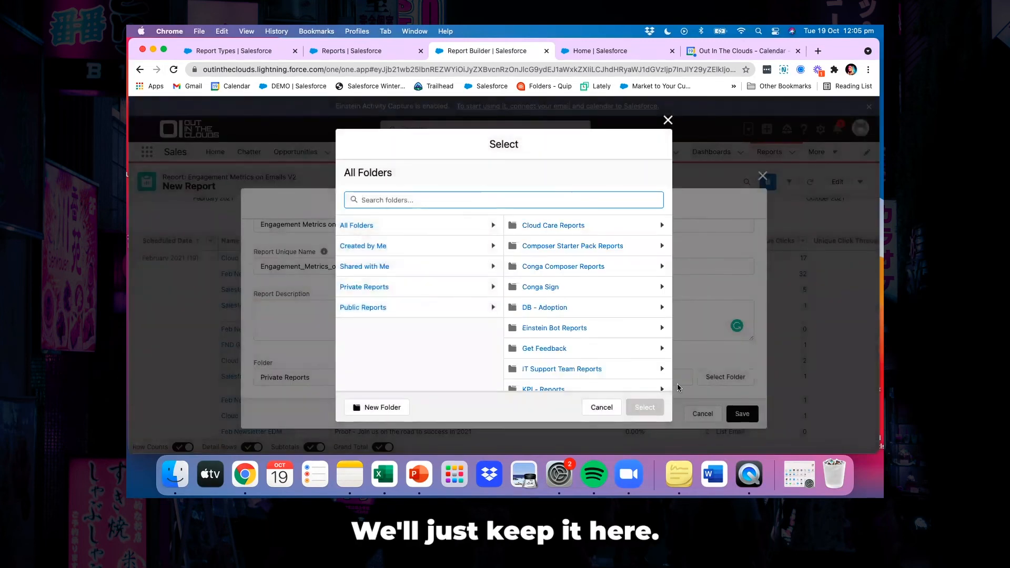
left_click(600, 408)
left_click(742, 413)
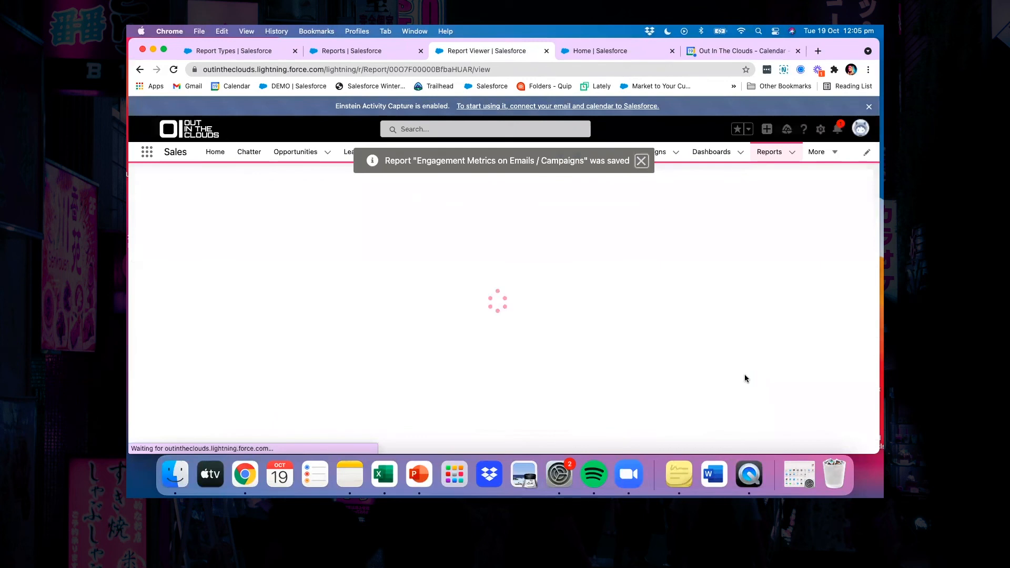
left_click(642, 162)
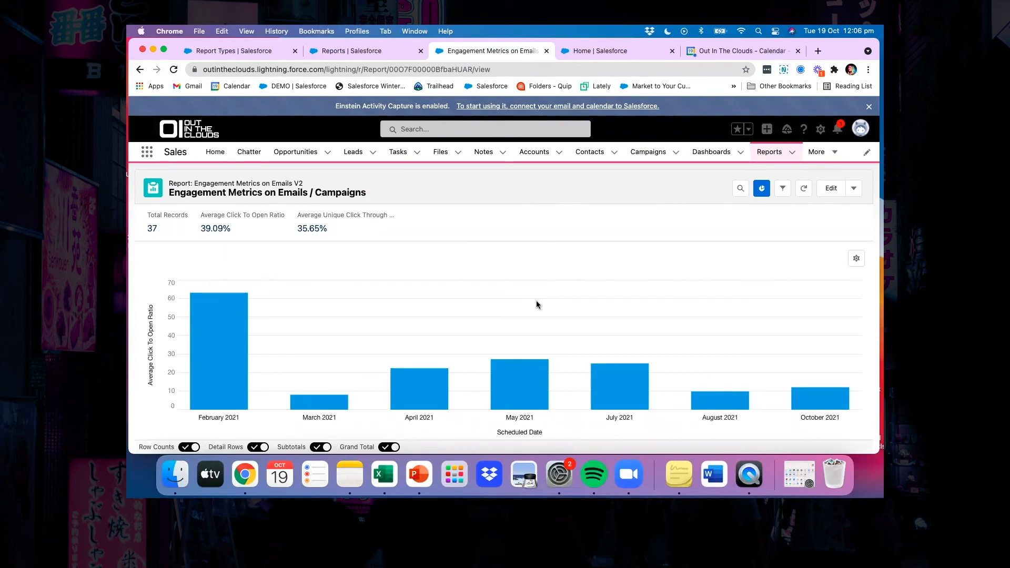
Examine the saved report's chart, engagement columns and monthly subtotals for the list emails
scroll(536, 301, "down", 5)
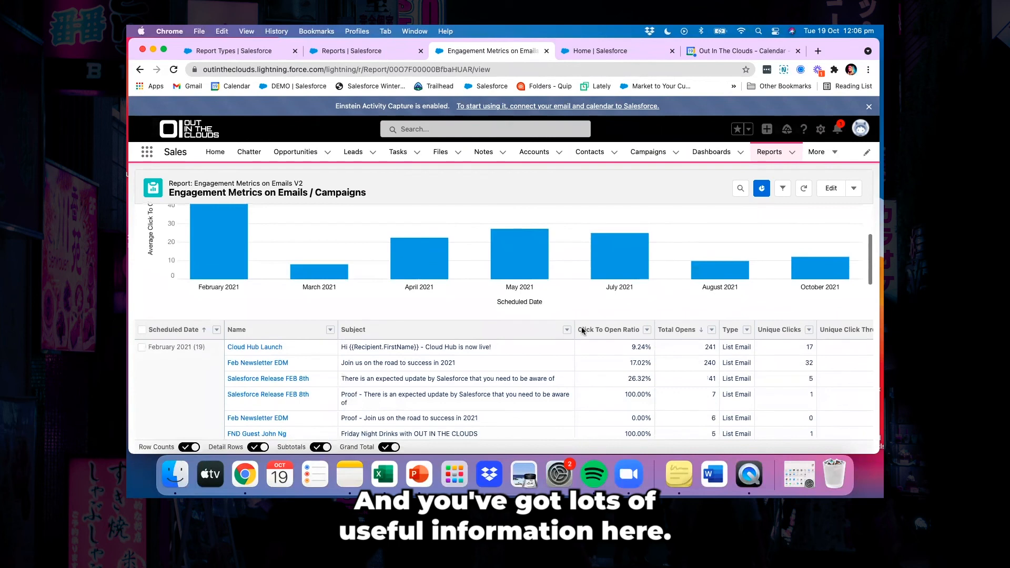
scroll(613, 348, "right", 3)
scroll(613, 348, "right", 3)
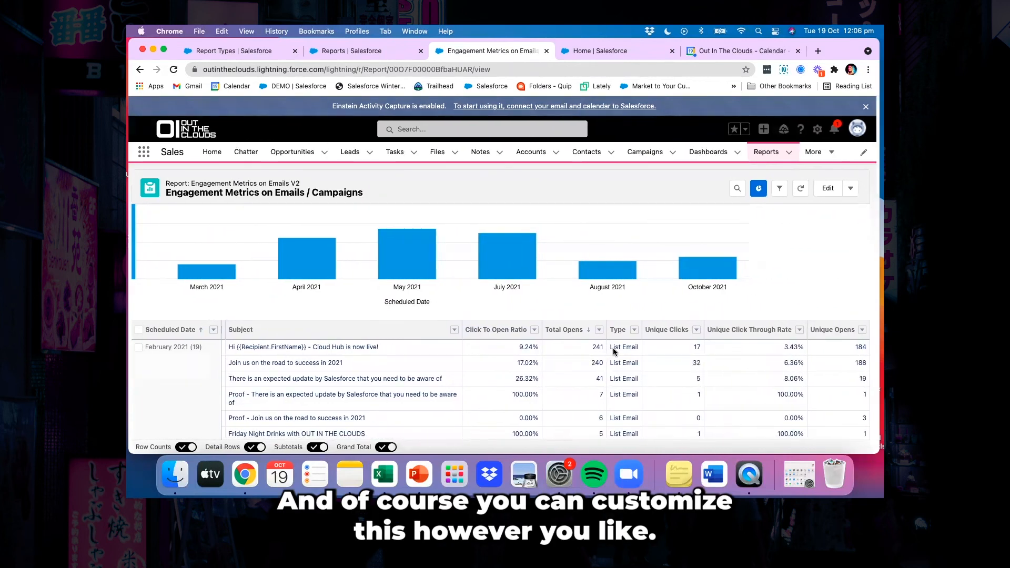
scroll(613, 351, "down", 3)
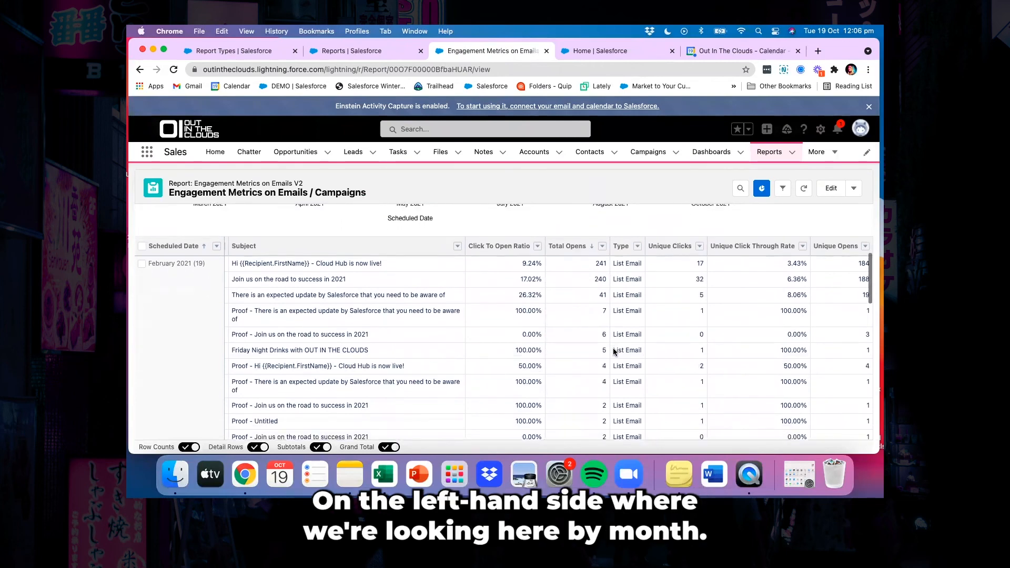
scroll(613, 351, "down", 5)
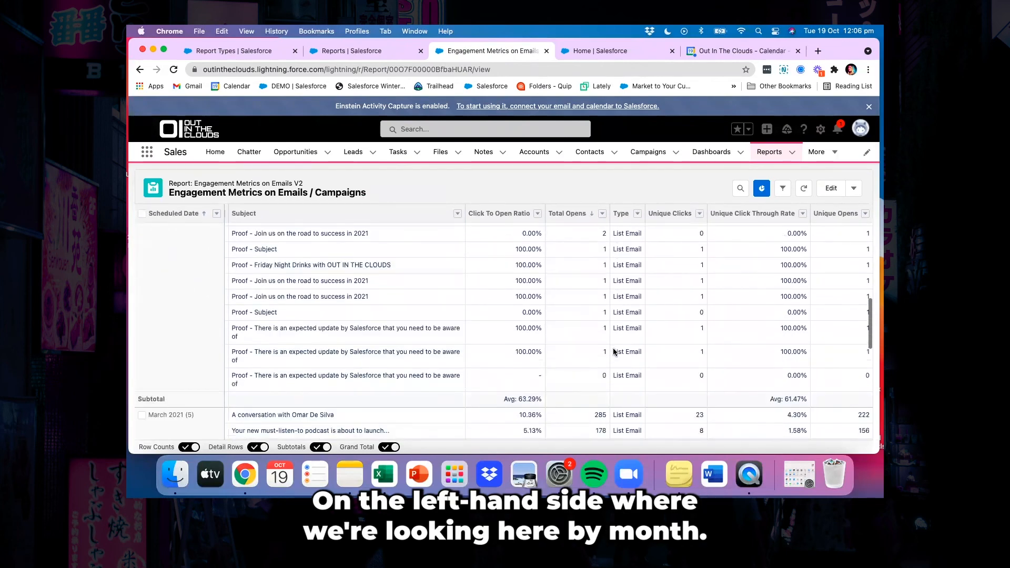
scroll(613, 351, "down", 3)
scroll(613, 348, "down", 1)
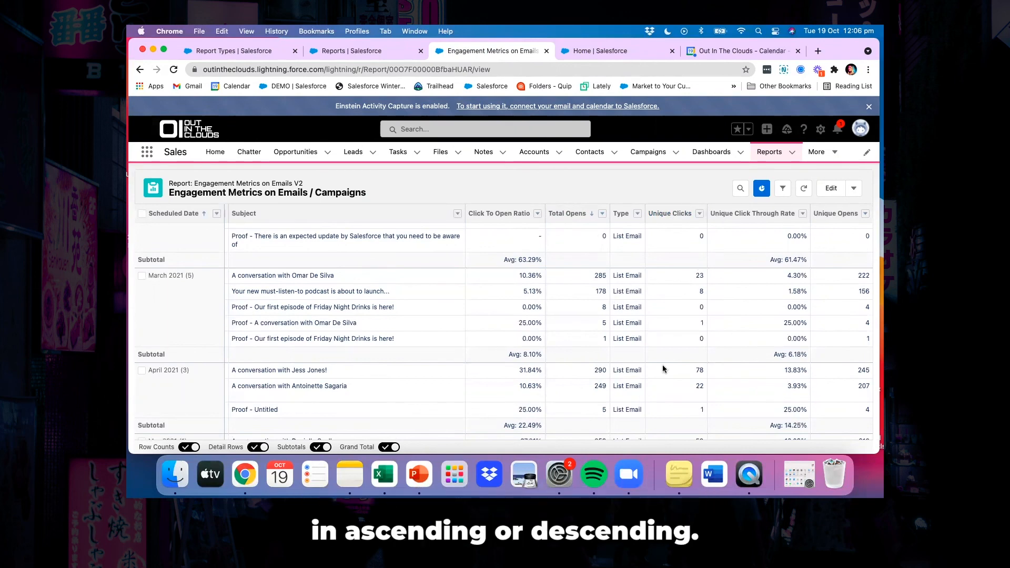
scroll(662, 365, "down", 5)
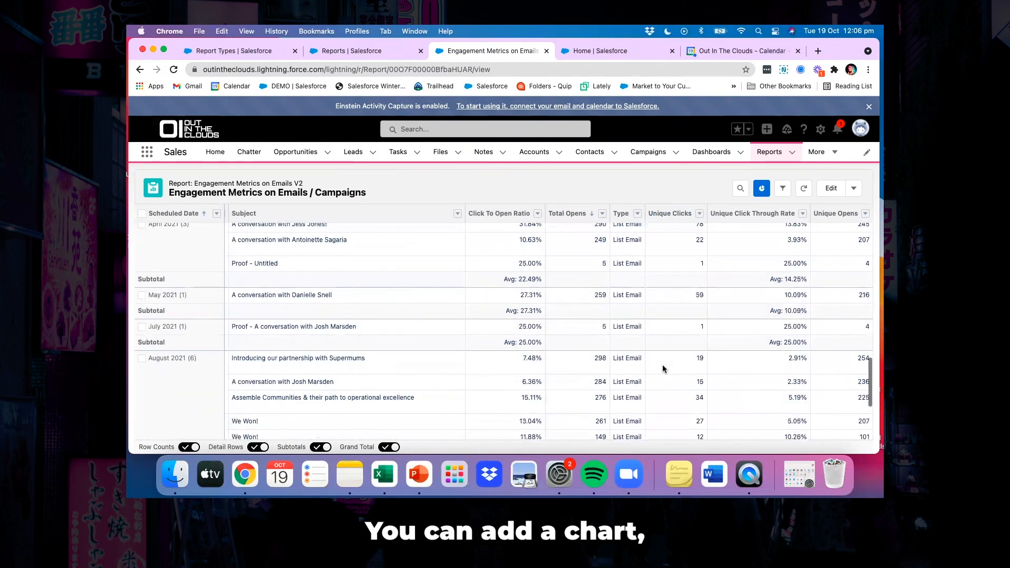
scroll(662, 365, "down", 1)
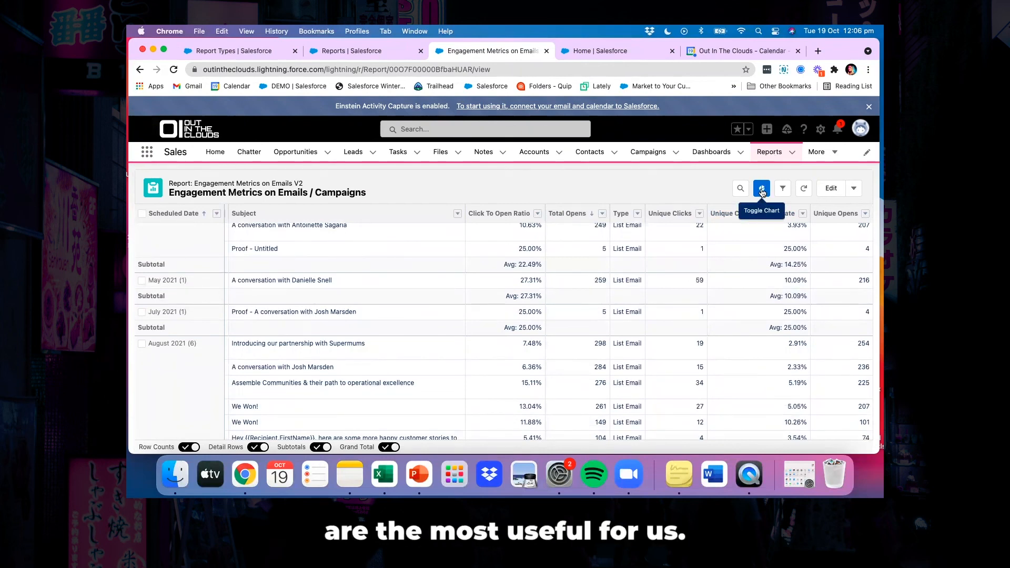
scroll(746, 304, "down", 2)
scroll(747, 304, "up", 10)
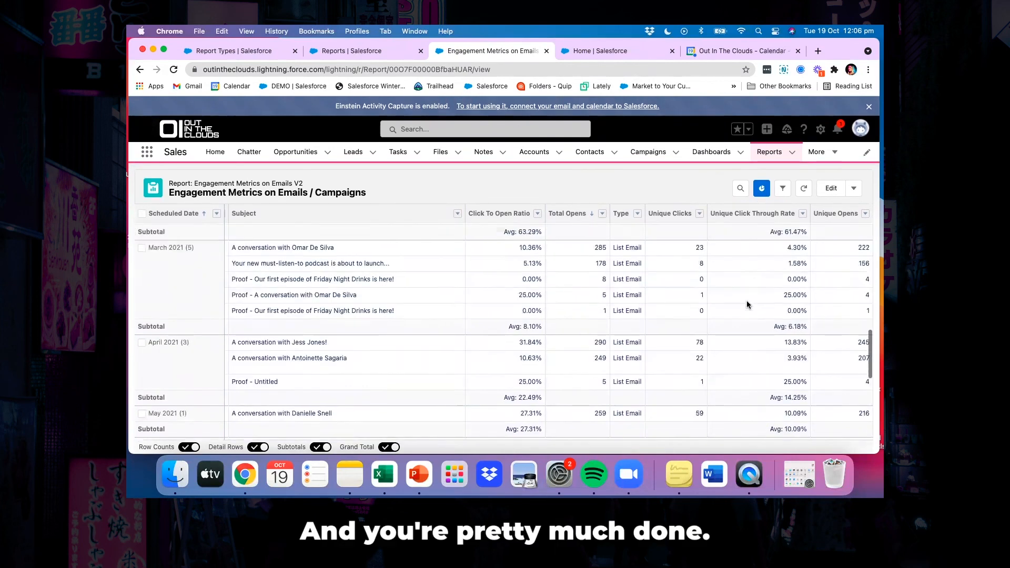
scroll(746, 304, "up", 5)
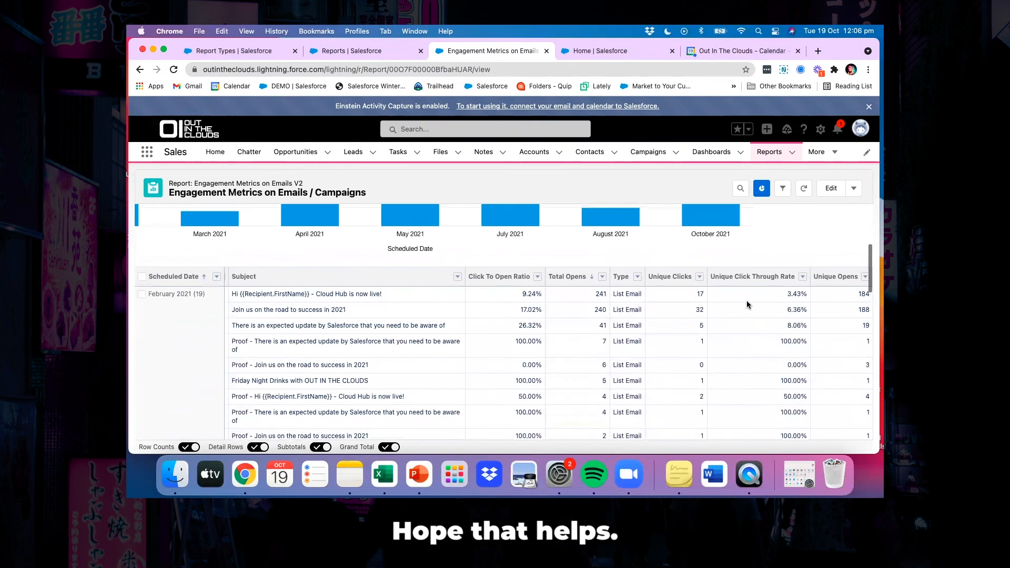